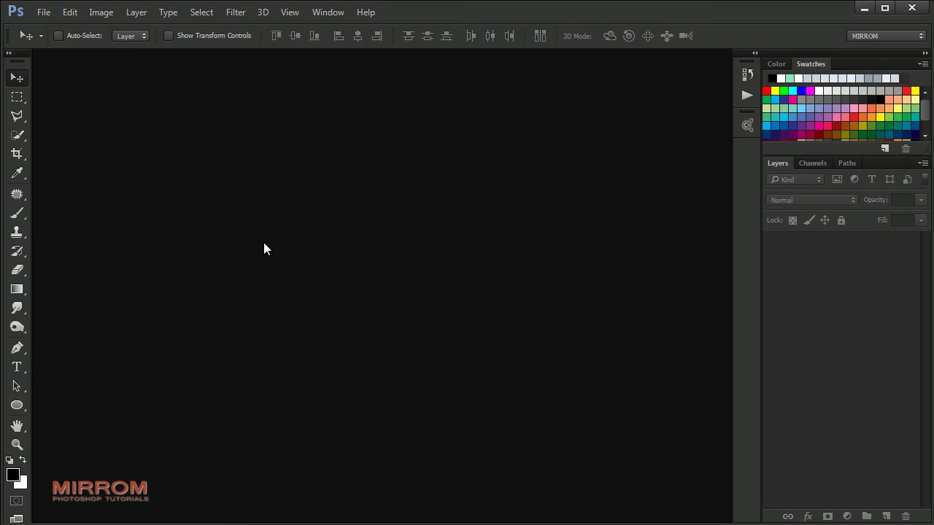
Create a blank white Untitled-1 document, 5.22 × 6.48 cm at 300 pixels per inch
{"action": "left_click", "coordinate": [43, 12]}
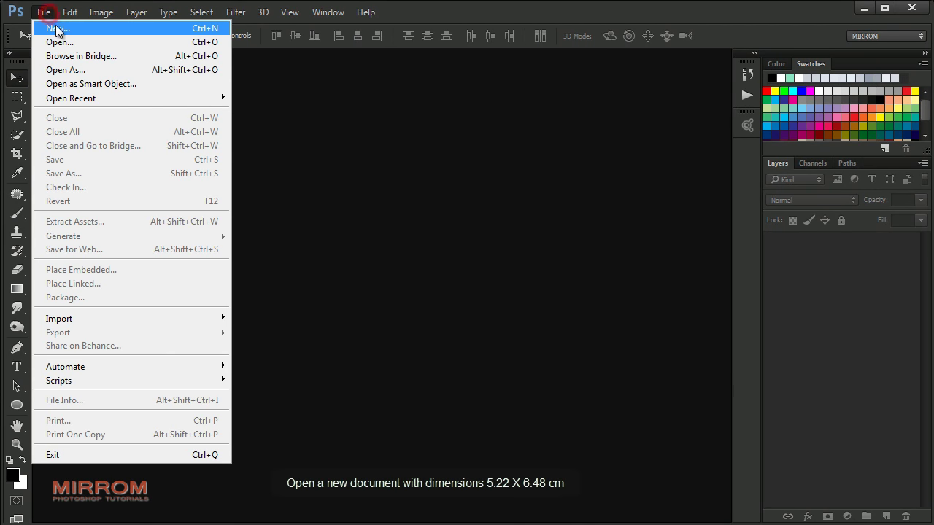
{"action": "left_click", "coordinate": [58, 29]}
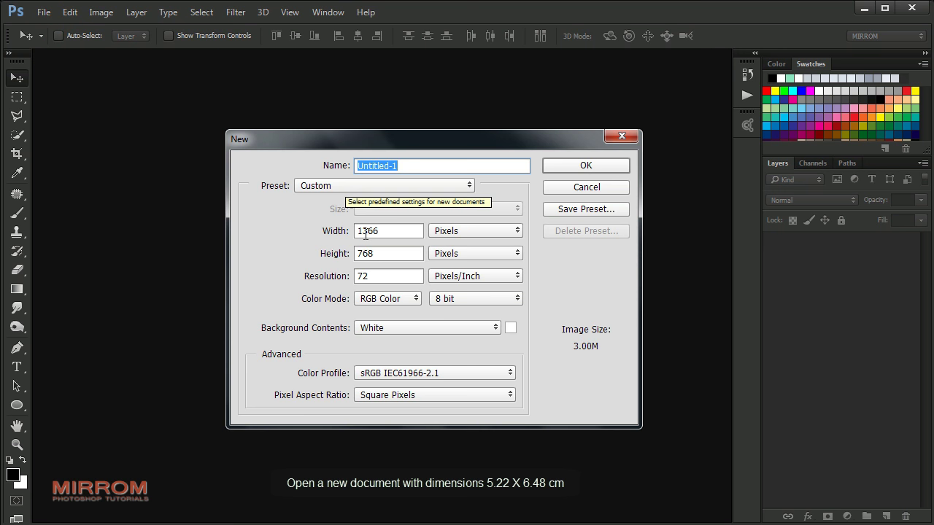
{"action": "left_click", "coordinate": [461, 232]}
{"action": "left_click", "coordinate": [457, 259]}
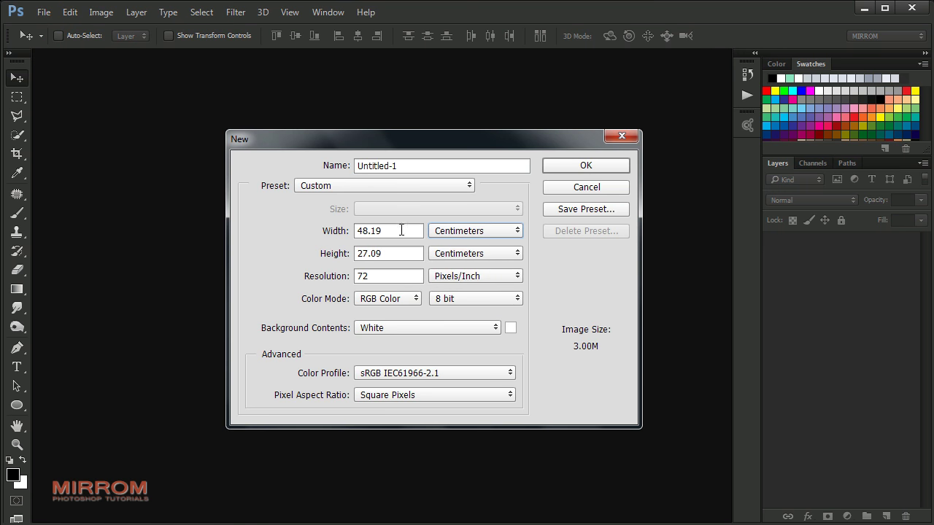
{"action": "type", "text": "5"}
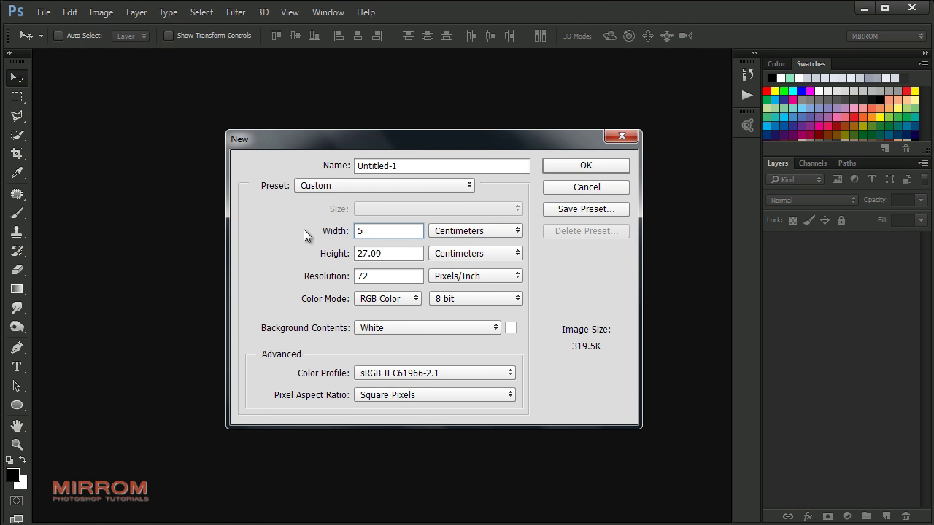
{"action": "type", "text": ".22"}
{"action": "key", "text": "Tab"}
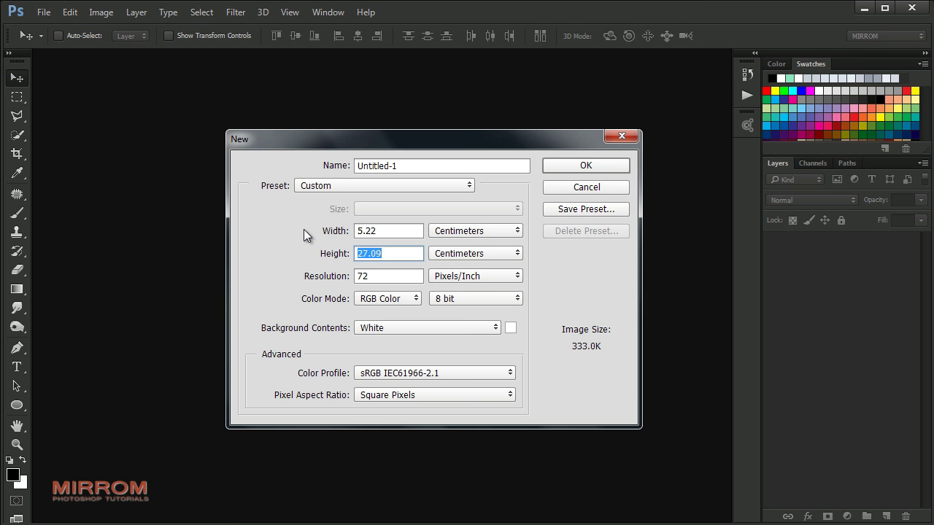
{"action": "type", "text": "6.49"}
{"action": "key", "text": "BackSpace"}
{"action": "type", "text": "8"}
{"action": "left_click", "coordinate": [444, 276]}
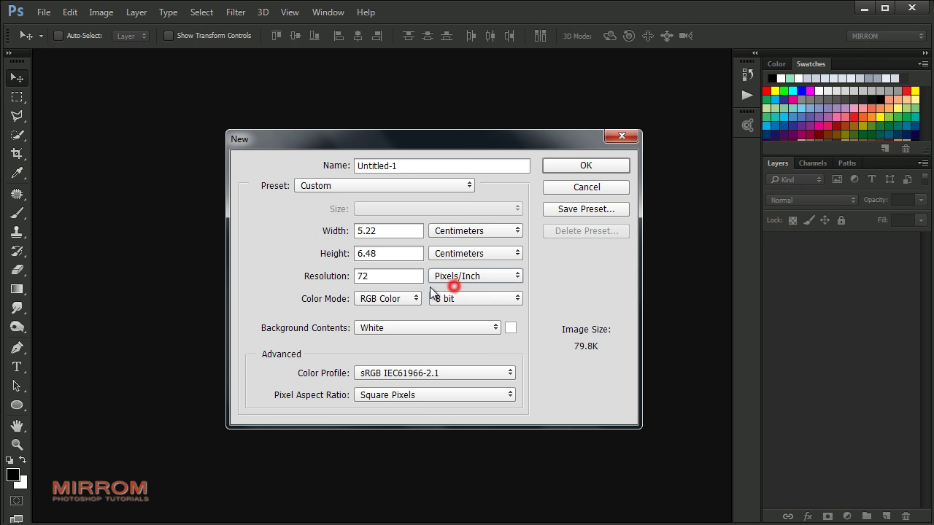
{"action": "double_click", "coordinate": [383, 276]}
{"action": "type", "text": "0"}
{"action": "key", "text": "Return"}
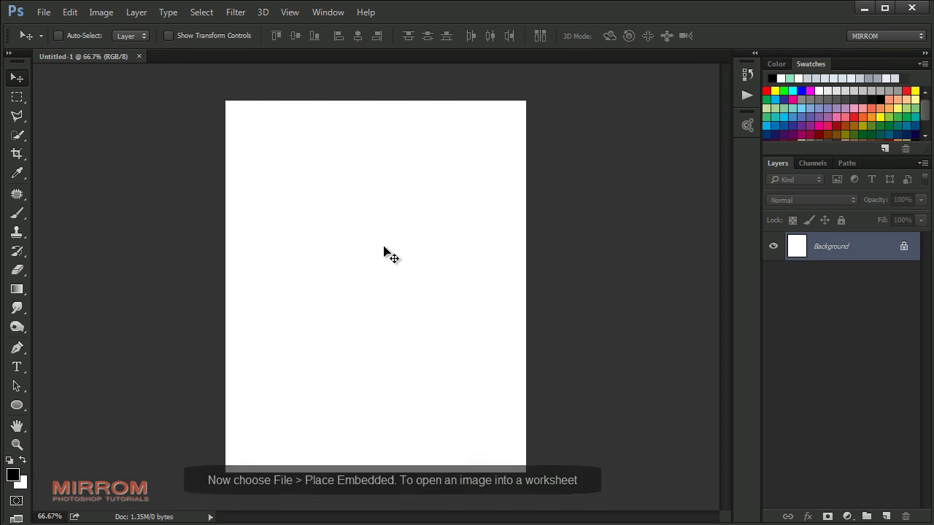
Embed the cliff_by_bloodydawn photo and enlarge it past both canvas corners
{"action": "left_click", "coordinate": [44, 12]}
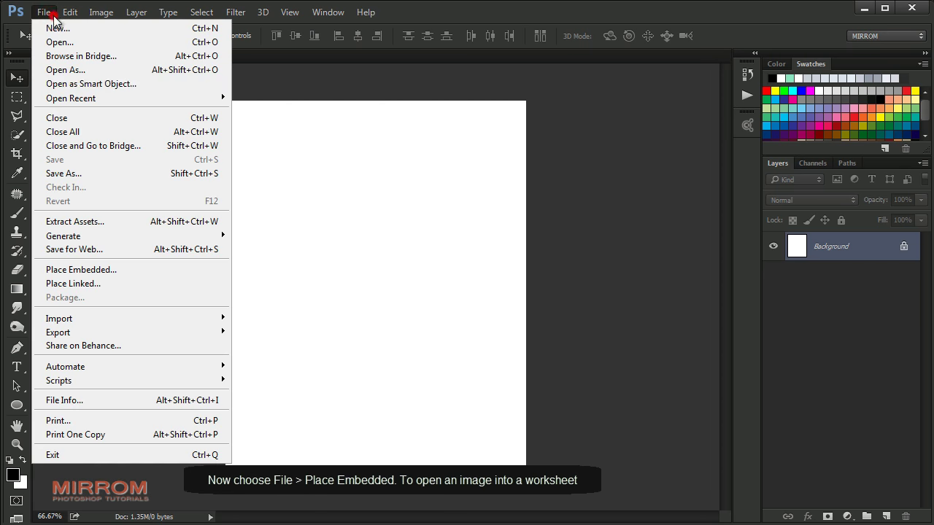
{"action": "left_click", "coordinate": [140, 270]}
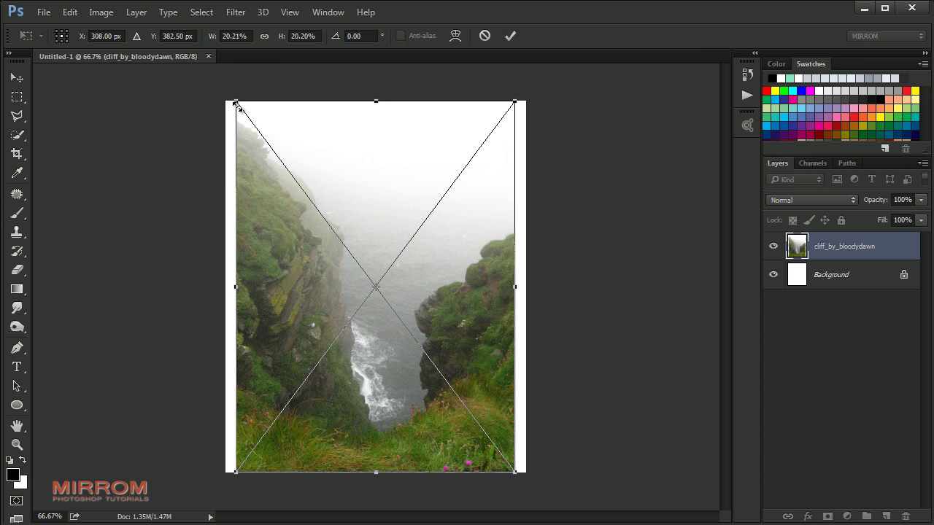
{"action": "left_click_drag", "start_coordinate": [235, 103], "coordinate": [211, 84]}
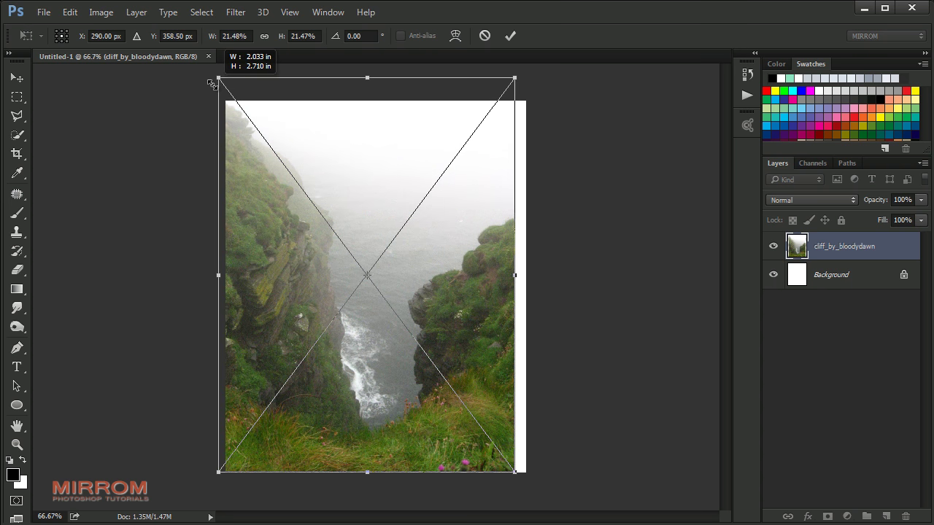
{"action": "left_click_drag", "start_coordinate": [511, 471], "coordinate": [532, 493]}
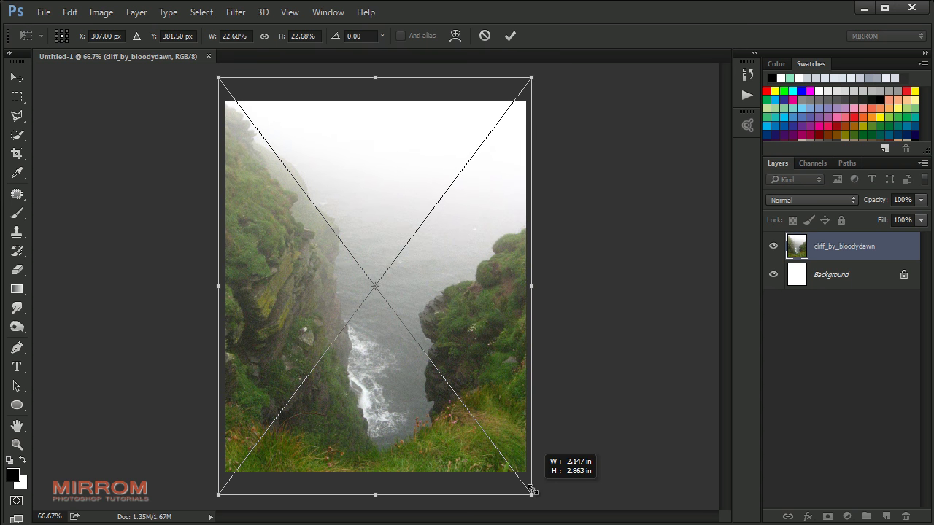
{"action": "left_click_drag", "start_coordinate": [218, 78], "coordinate": [214, 68]}
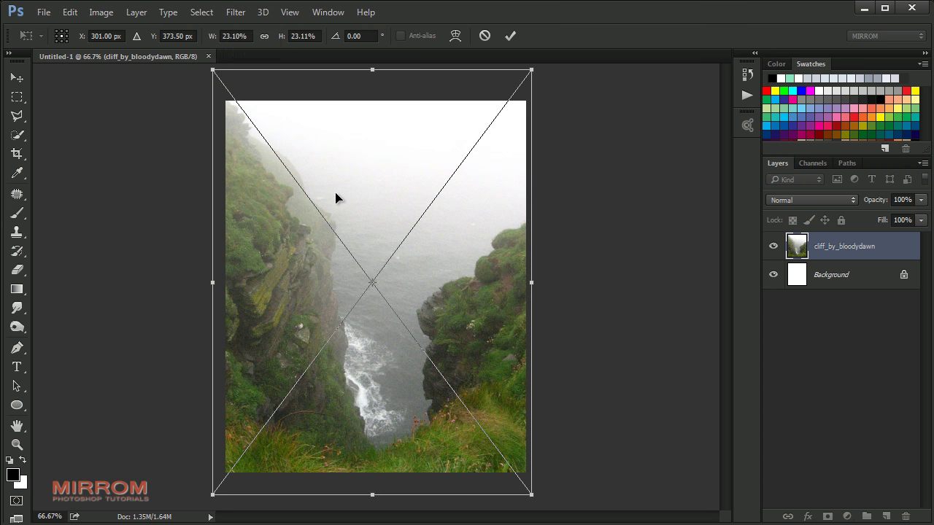
Nudge the cliff photo into position and commit it at about 23% scale
{"action": "left_click_drag", "start_coordinate": [372, 188], "coordinate": [371, 200]}
{"action": "key", "text": "Left"}
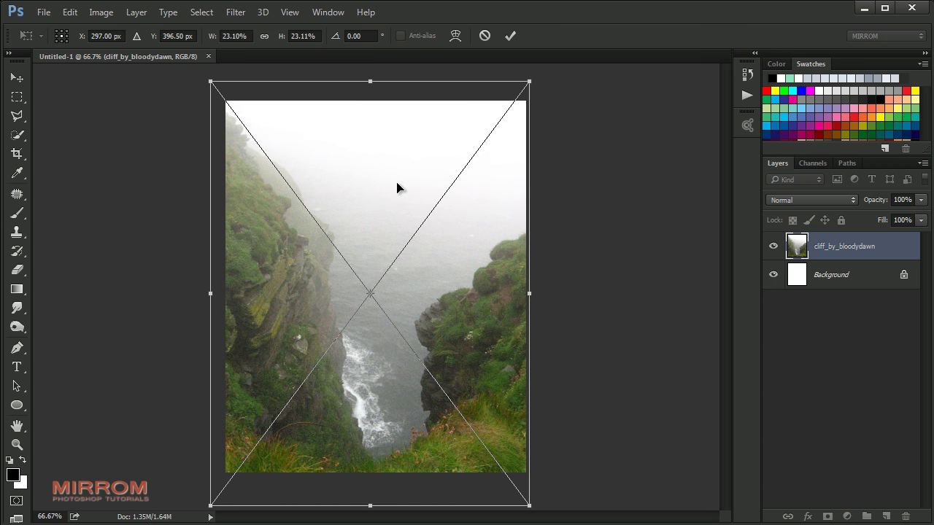
{"action": "key", "text": "shift+Down"}
{"action": "key", "text": "Down"}
{"action": "key", "text": "Down"}
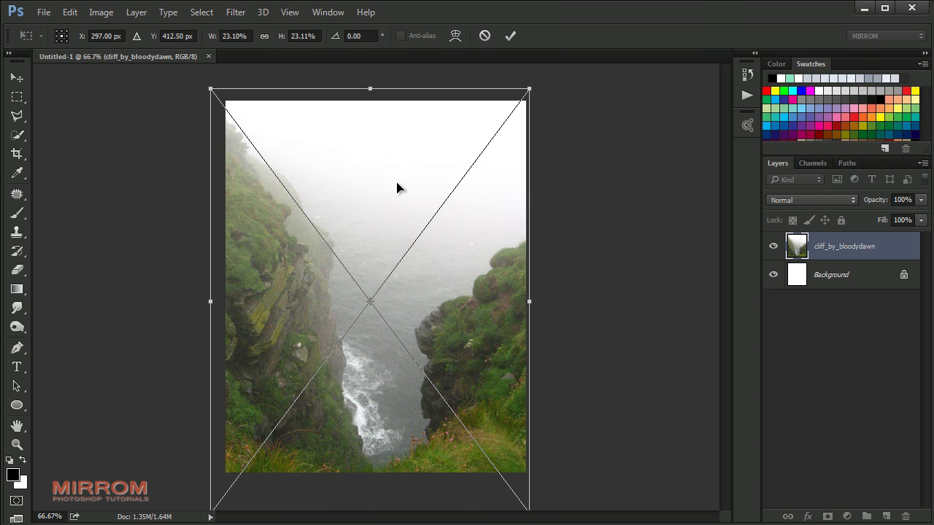
{"action": "key", "text": "Down"}
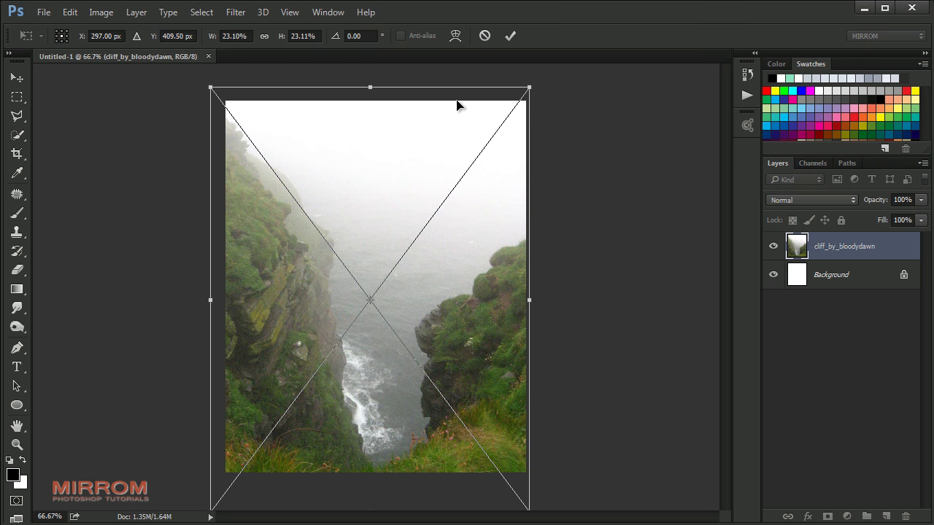
{"action": "key", "text": "shift+Up"}
{"action": "key", "text": "shift+Up"}
{"action": "key", "text": "Down"}
{"action": "key", "text": "Down"}
{"action": "key", "text": "Down"}
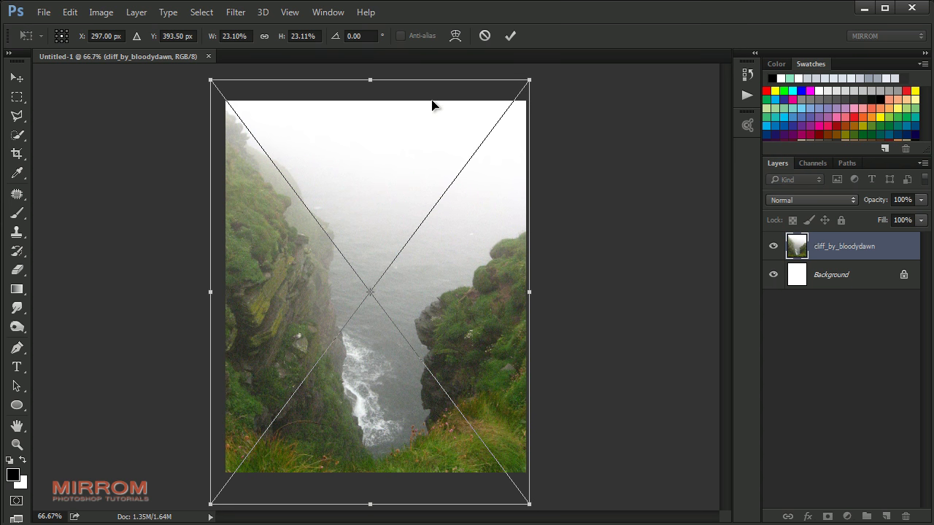
{"action": "key", "text": "Return"}
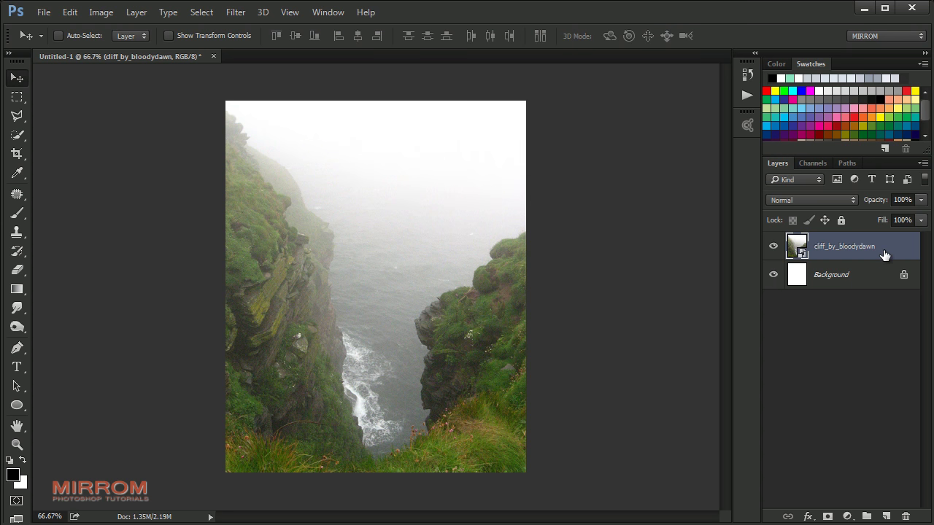
Hide the guides and quick-select the foggy sky and sea at actual size
{"action": "key", "text": "ctrl+0"}
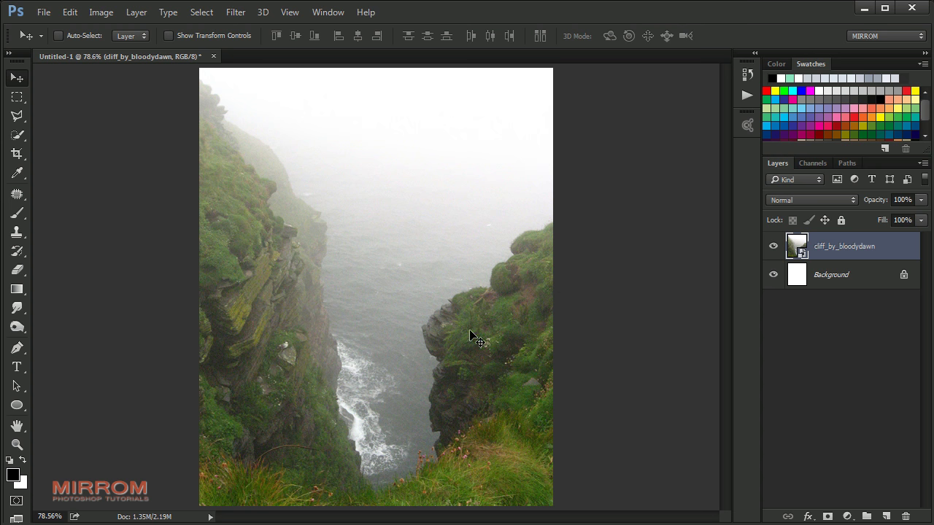
{"action": "left_click", "coordinate": [367, 138], "text": "ctrl"}
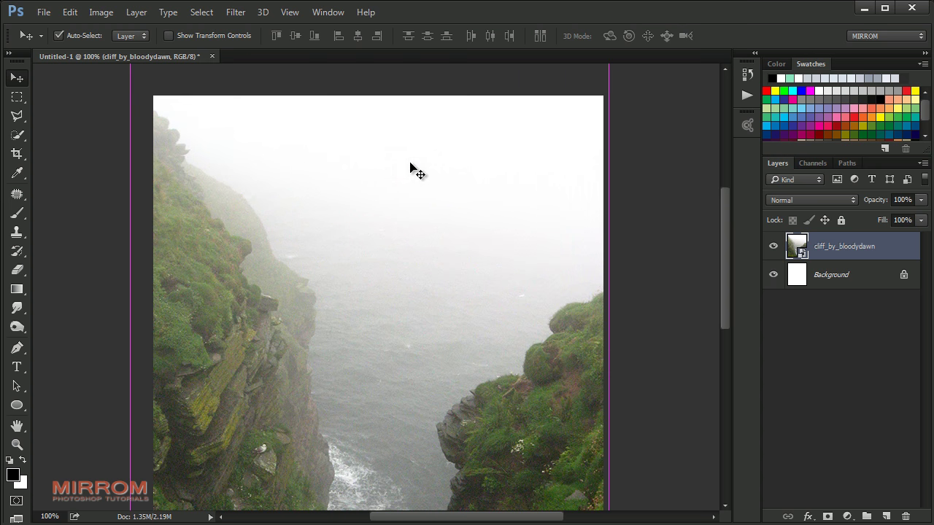
{"action": "key", "text": "ctrl+semicolon"}
{"action": "left_click", "coordinate": [17, 135]}
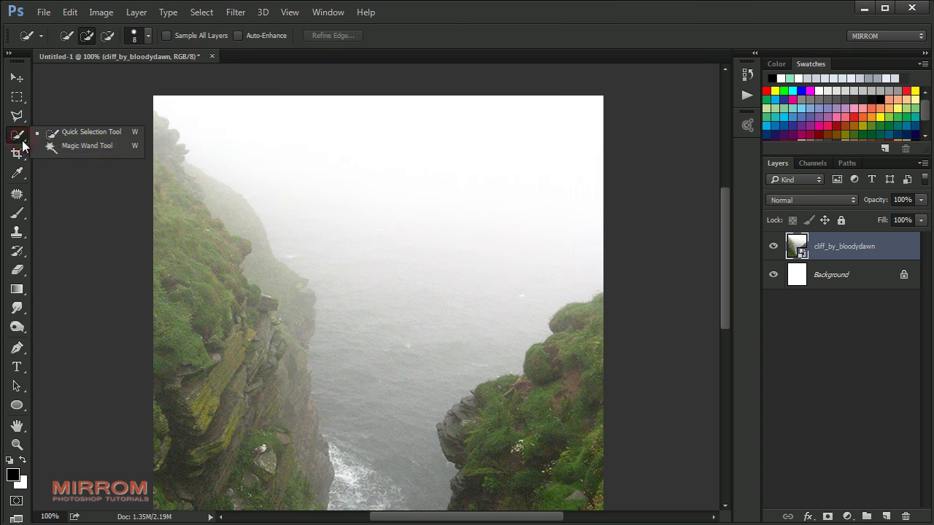
{"action": "left_click", "coordinate": [60, 133]}
{"action": "mouse_move", "coordinate": [405, 224]}
{"action": "left_mouse_down"}
{"action": "mouse_move", "coordinate": [506, 288]}
{"action": "mouse_move", "coordinate": [344, 333]}
{"action": "left_mouse_up"}
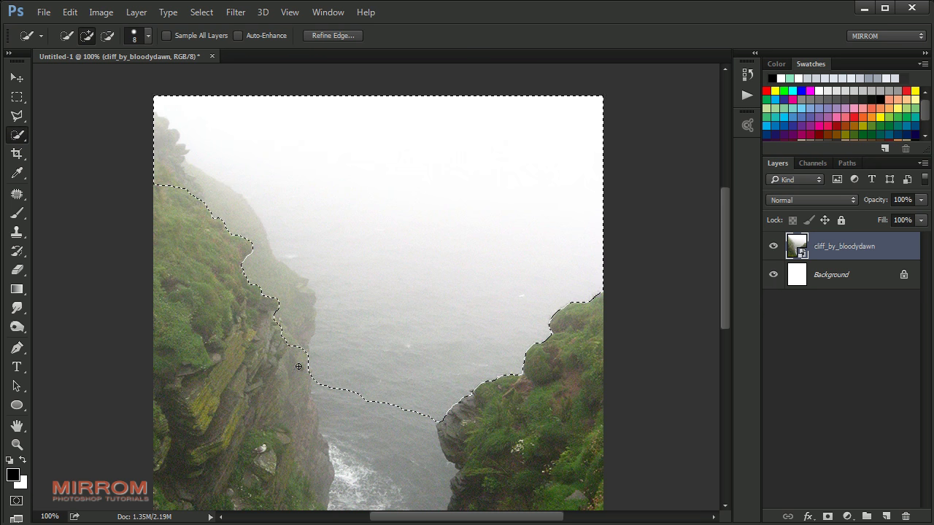
Refine the sky selection along both cliff edges, then invert it onto the cliffs
{"action": "scroll", "coordinate": [306, 354], "scroll_direction": "up", "scroll_amount": 1}
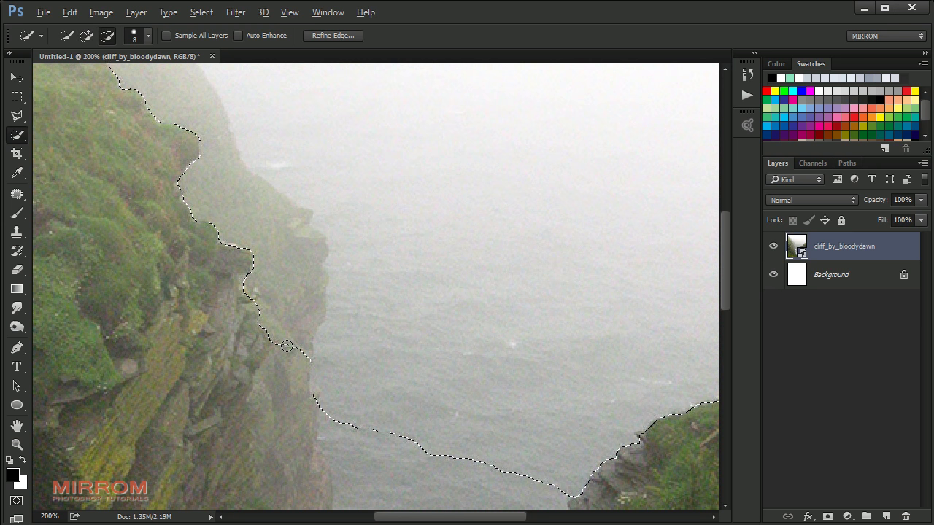
{"action": "left_click_drag", "start_coordinate": [293, 356], "coordinate": [236, 290]}
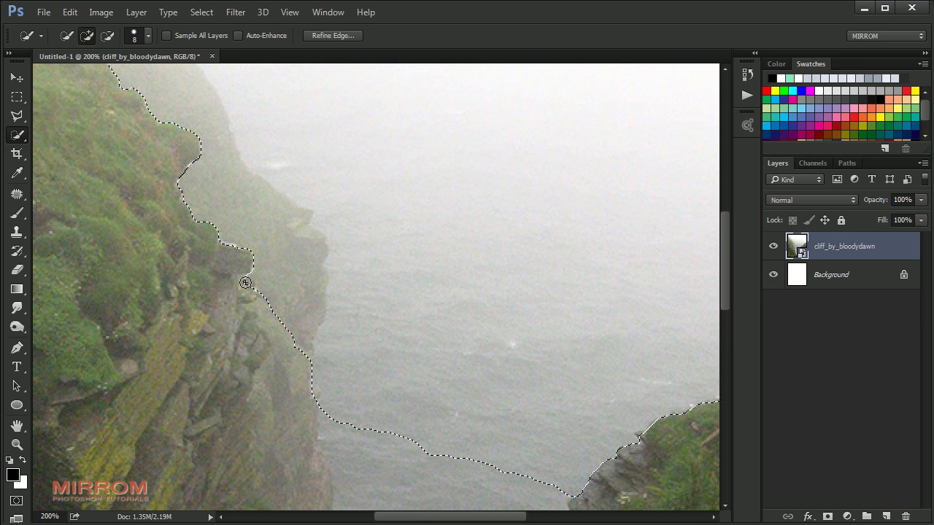
{"action": "scroll", "coordinate": [241, 264], "scroll_direction": "up", "scroll_amount": 1}
{"action": "scroll", "coordinate": [242, 265], "scroll_direction": "up", "scroll_amount": 1}
{"action": "scroll", "coordinate": [431, 507], "scroll_direction": "left", "scroll_amount": 2}
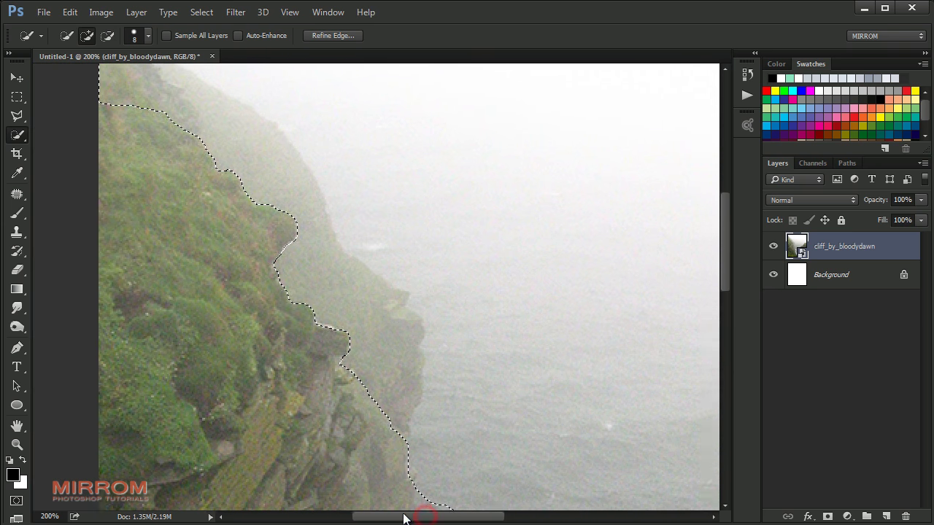
{"action": "scroll", "coordinate": [202, 154], "scroll_direction": "up", "scroll_amount": 1}
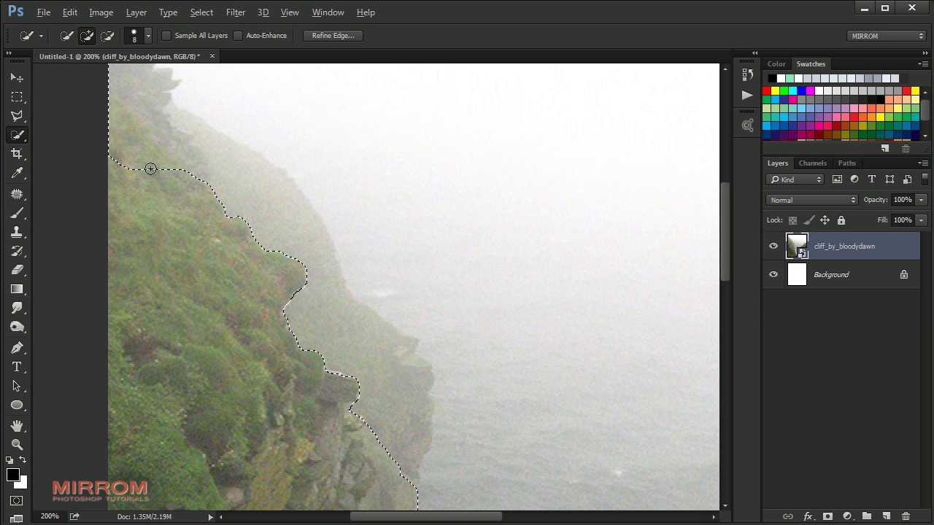
{"action": "left_click_drag", "start_coordinate": [146, 155], "coordinate": [158, 167]}
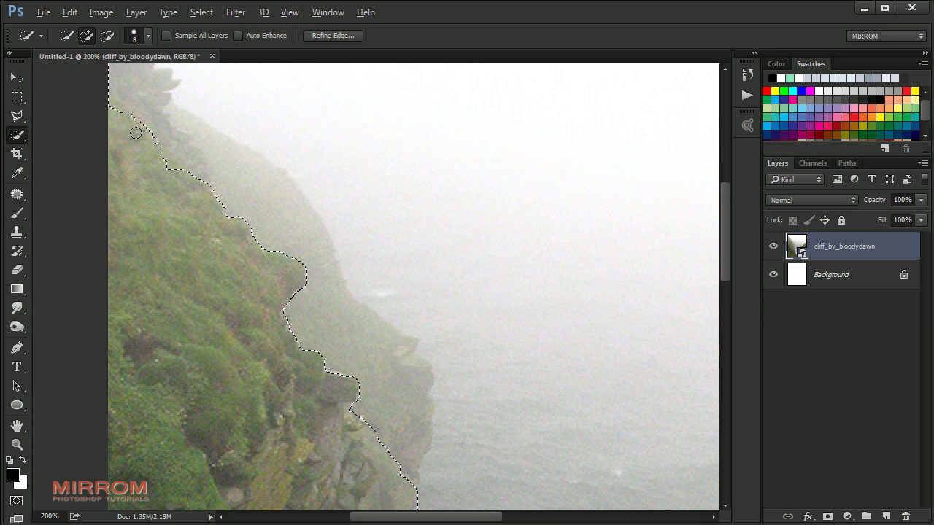
{"action": "left_click_drag", "start_coordinate": [135, 130], "coordinate": [167, 171]}
{"action": "scroll", "coordinate": [195, 152], "scroll_direction": "up", "scroll_amount": 1}
{"action": "scroll", "coordinate": [195, 152], "scroll_direction": "up", "scroll_amount": 1}
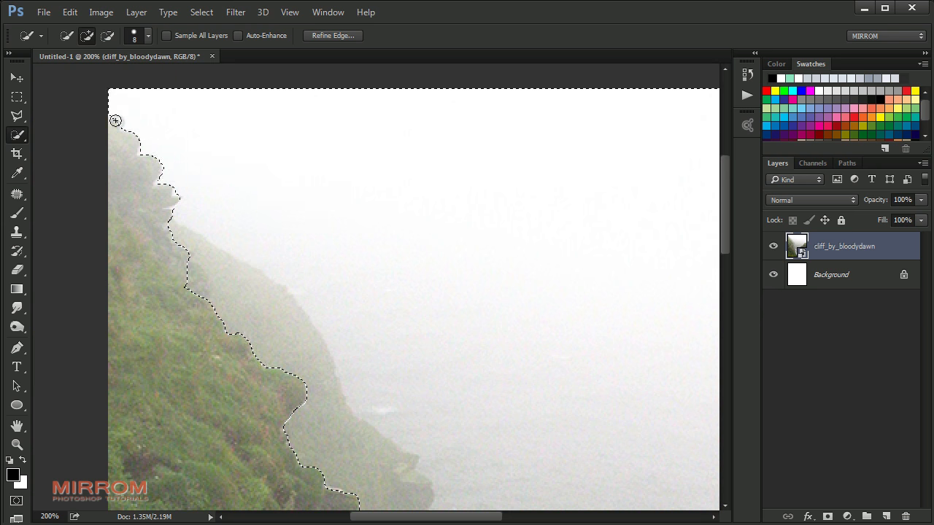
{"action": "left_click_drag", "start_coordinate": [114, 119], "coordinate": [183, 261]}
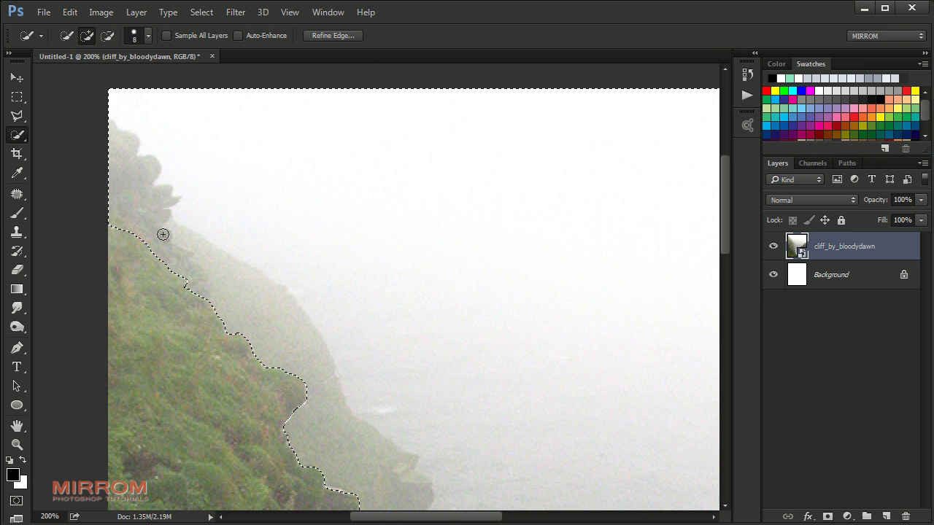
{"action": "key", "text": "ctrl+0"}
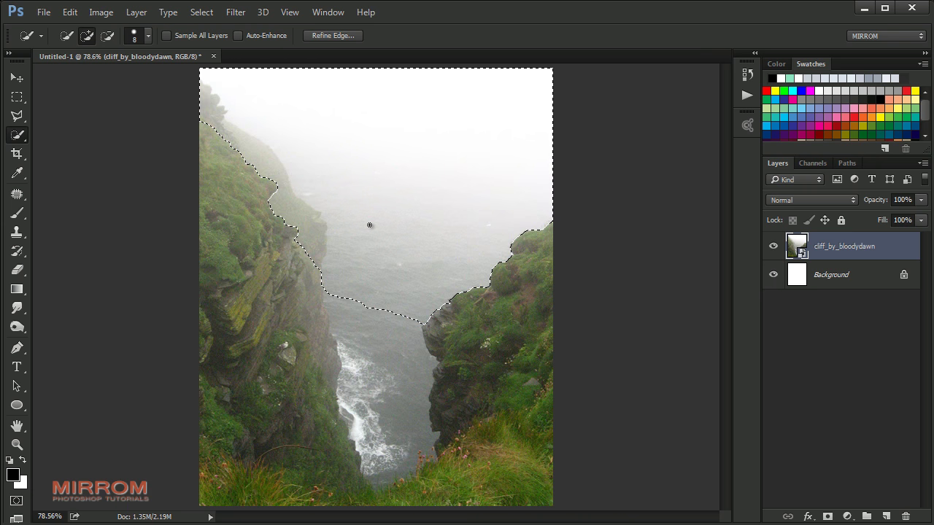
{"action": "key", "text": "ctrl+shift+i"}
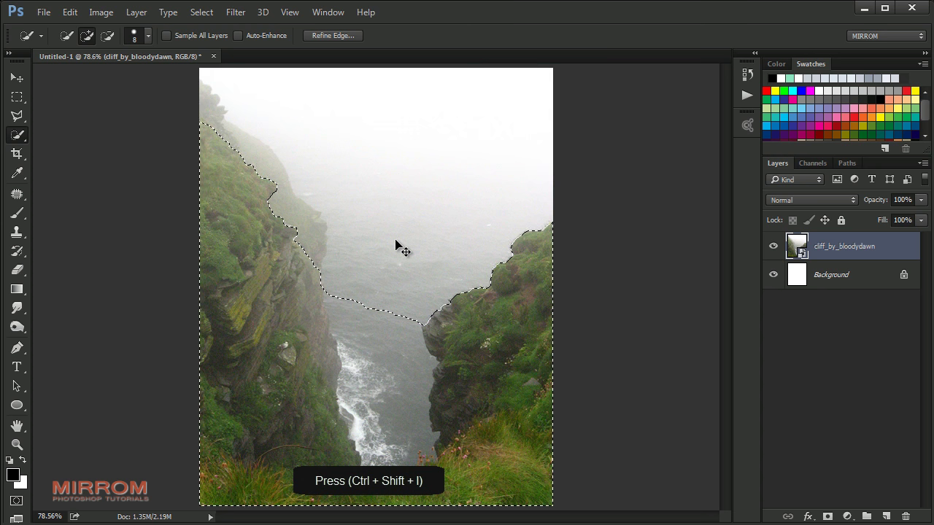
Mask the sky off the cliff layer, duplicate it, and target the copy's mask
{"action": "left_click", "coordinate": [824, 515]}
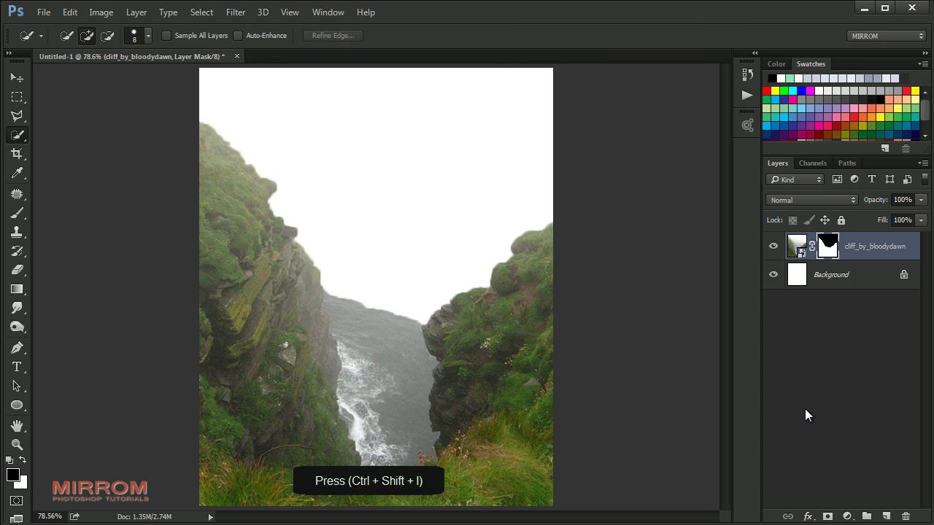
{"action": "key", "text": "v"}
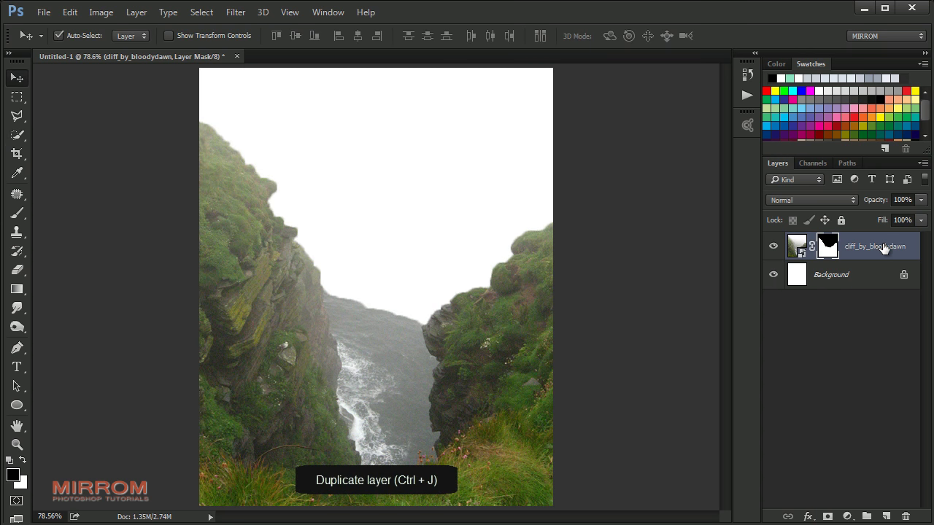
{"action": "key", "text": "ctrl+j"}
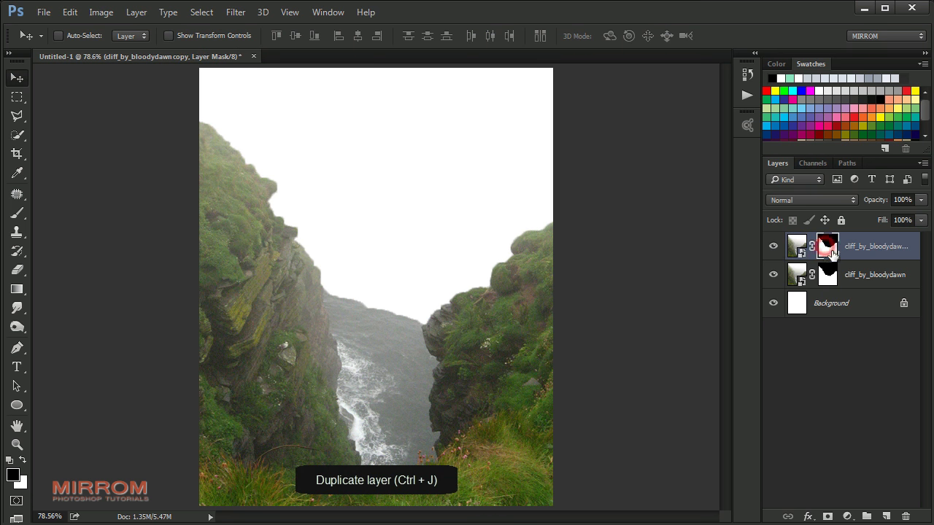
{"action": "left_click", "coordinate": [829, 248]}
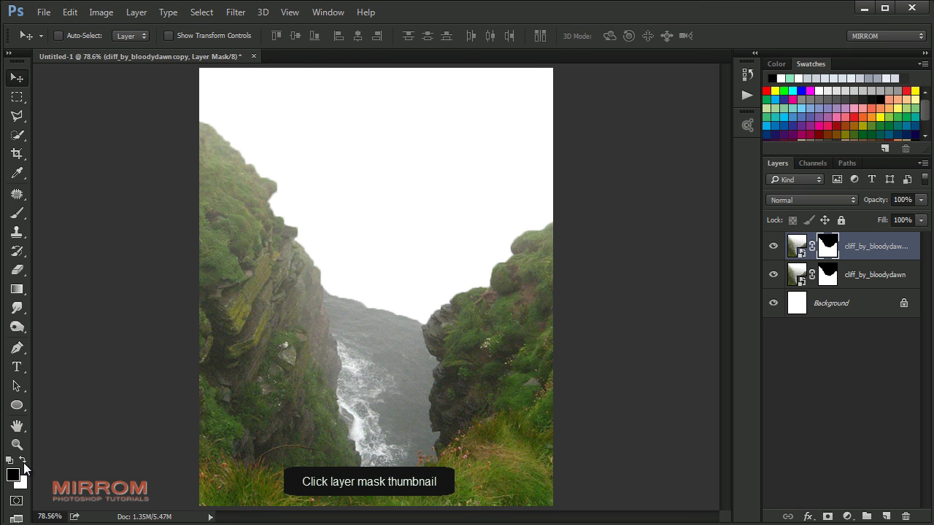
Paint white haze into the copy's mask above the sea gap with a 400 px brush
{"action": "left_click", "coordinate": [23, 463]}
{"action": "left_click", "coordinate": [20, 295]}
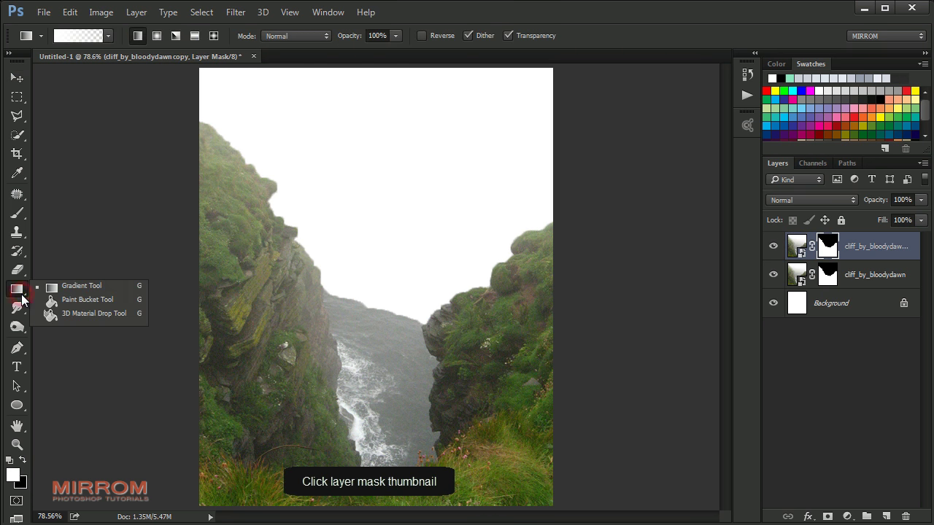
{"action": "left_click", "coordinate": [65, 287]}
{"action": "key", "text": "b"}
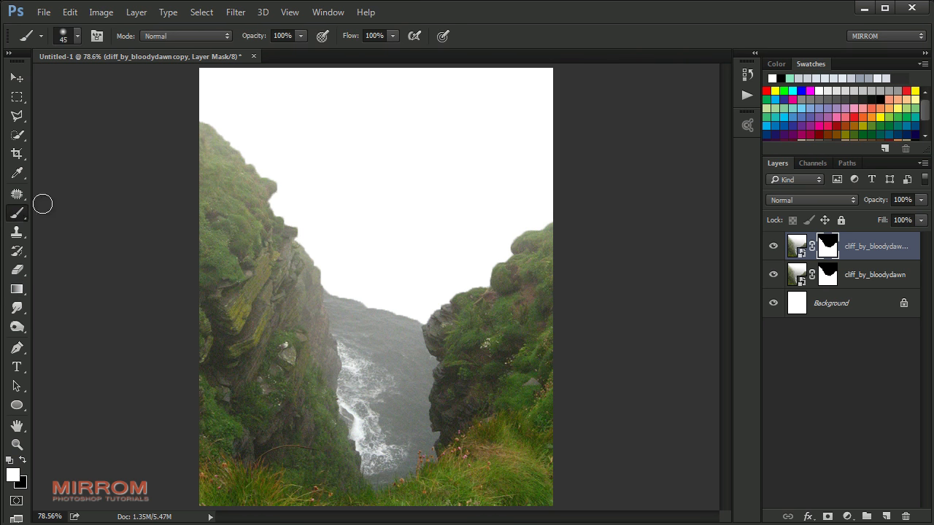
{"action": "right_click", "coordinate": [18, 212]}
{"action": "left_click", "coordinate": [57, 212]}
{"action": "key", "text": "bracketright"}
{"action": "key", "text": "bracketright"}
{"action": "key", "text": "bracketright"}
{"action": "key", "text": "bracketright"}
{"action": "key", "text": "bracketright"}
{"action": "key", "text": "bracketright"}
{"action": "mouse_move", "coordinate": [163, 397]}
{"action": "left_mouse_down"}
{"action": "mouse_move", "coordinate": [577, 386]}
{"action": "mouse_move", "coordinate": [166, 395]}
{"action": "mouse_move", "coordinate": [569, 388]}
{"action": "mouse_move", "coordinate": [182, 409]}
{"action": "mouse_move", "coordinate": [484, 396]}
{"action": "mouse_move", "coordinate": [396, 405]}
{"action": "left_mouse_up"}
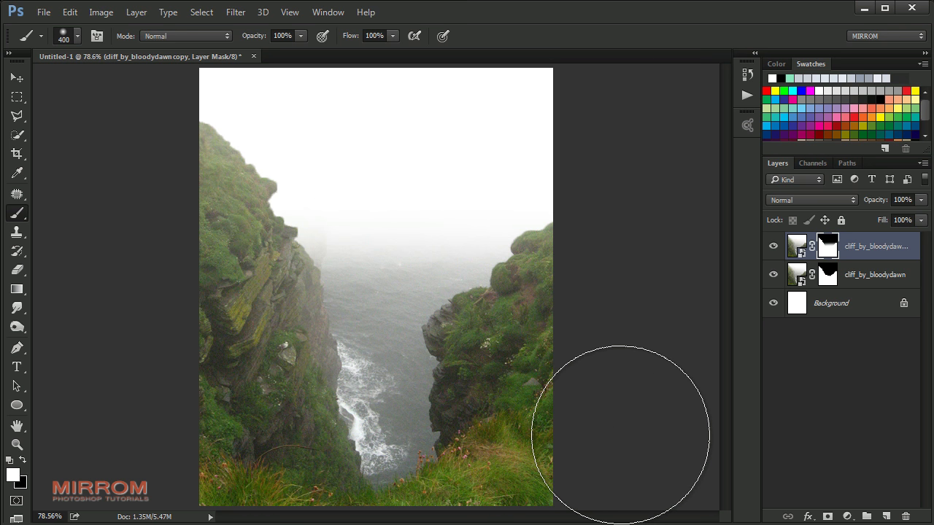
Compare the scene with and without the haze copy, then target the Background layer
{"action": "key", "text": "v"}
{"action": "left_click", "coordinate": [774, 246]}
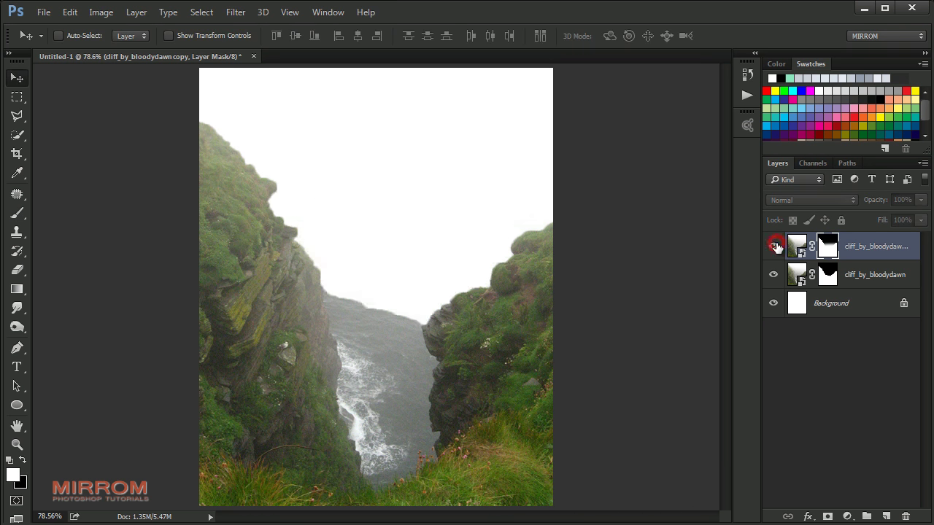
{"action": "left_click", "coordinate": [872, 251]}
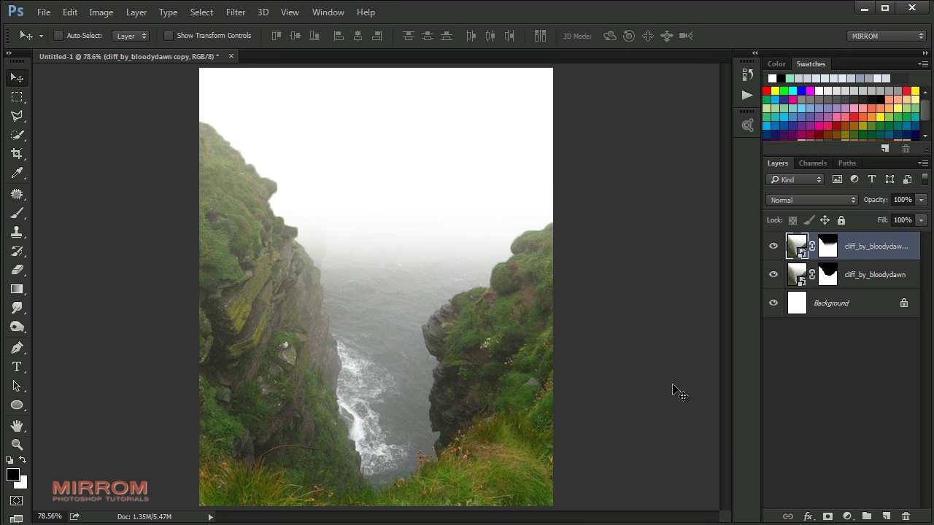
{"action": "left_click", "coordinate": [839, 308]}
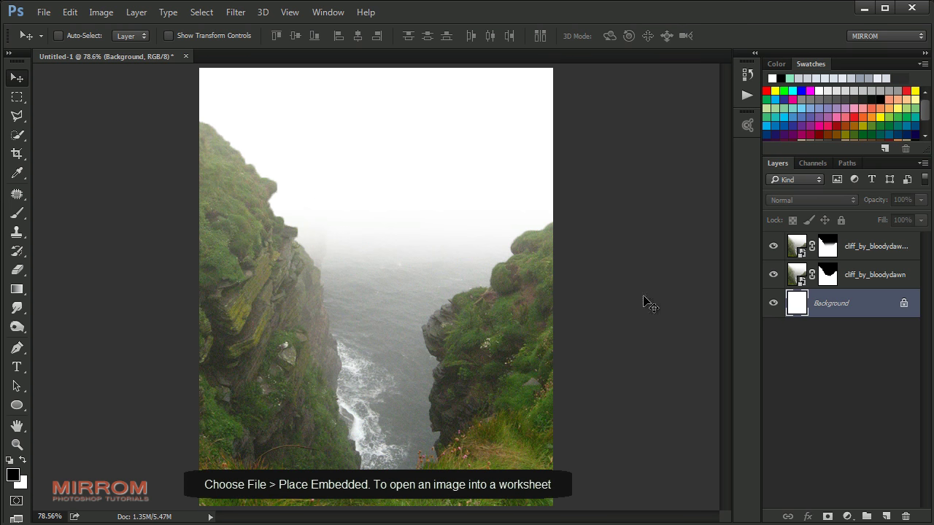
{"action": "left_click", "coordinate": [44, 12]}
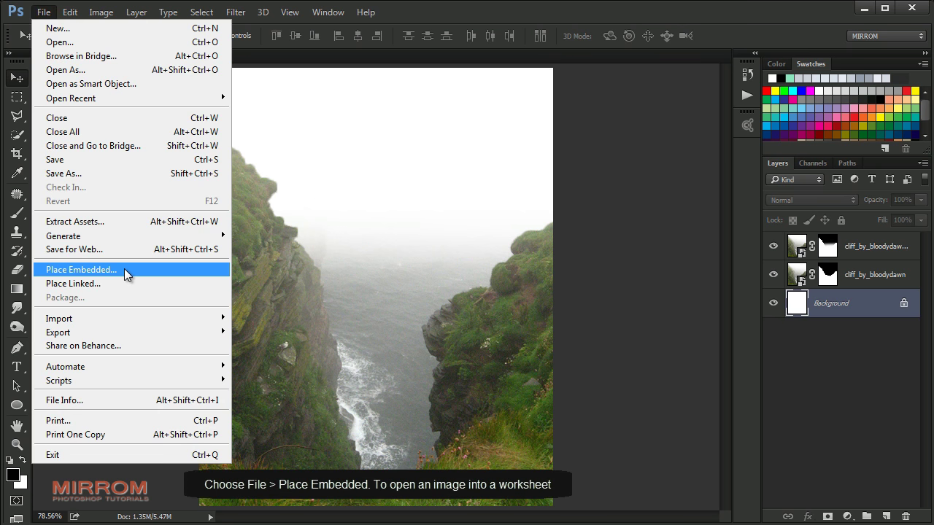
Embed sky_light_2_by_atropo_stock below the cliffs, scaled to about 16% to fill the sky
{"action": "left_click", "coordinate": [121, 271]}
{"action": "left_click_drag", "start_coordinate": [463, 239], "coordinate": [447, 207]}
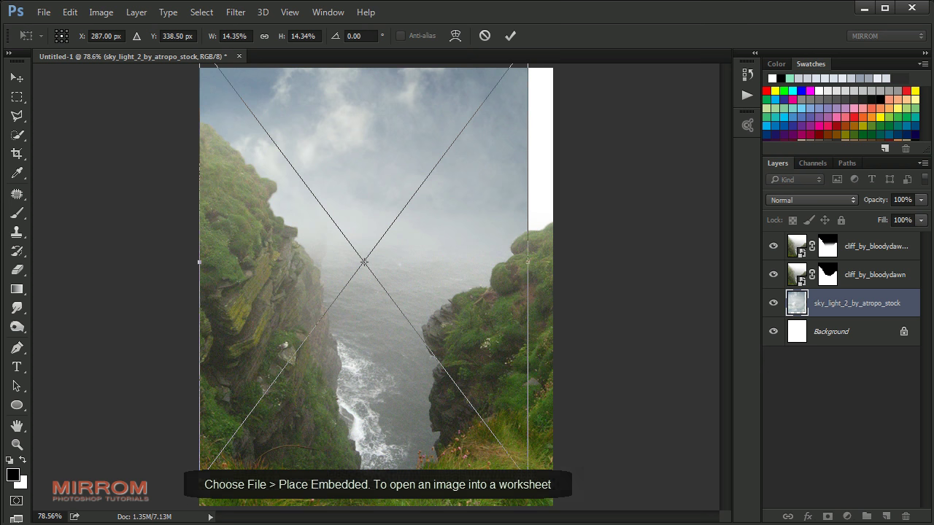
{"action": "left_click_drag", "start_coordinate": [527, 481], "coordinate": [569, 511]}
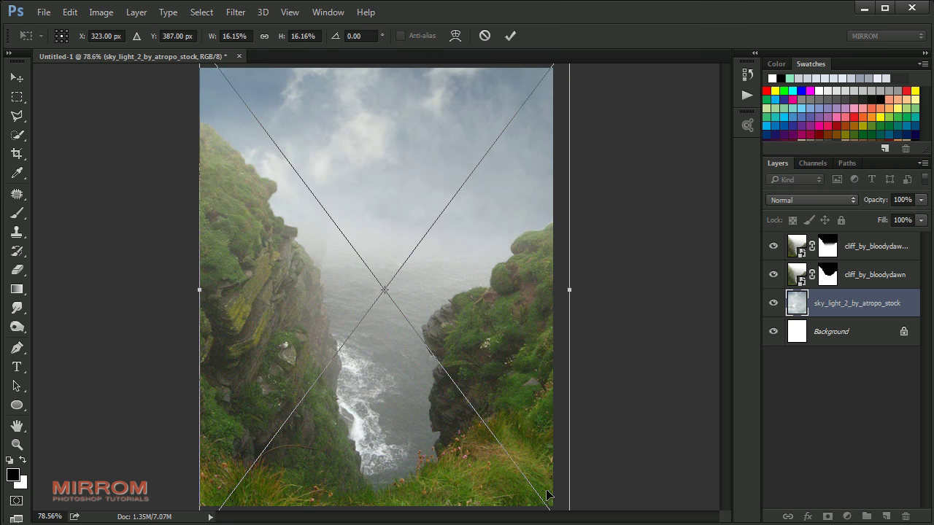
{"action": "left_click_drag", "start_coordinate": [502, 297], "coordinate": [487, 308]}
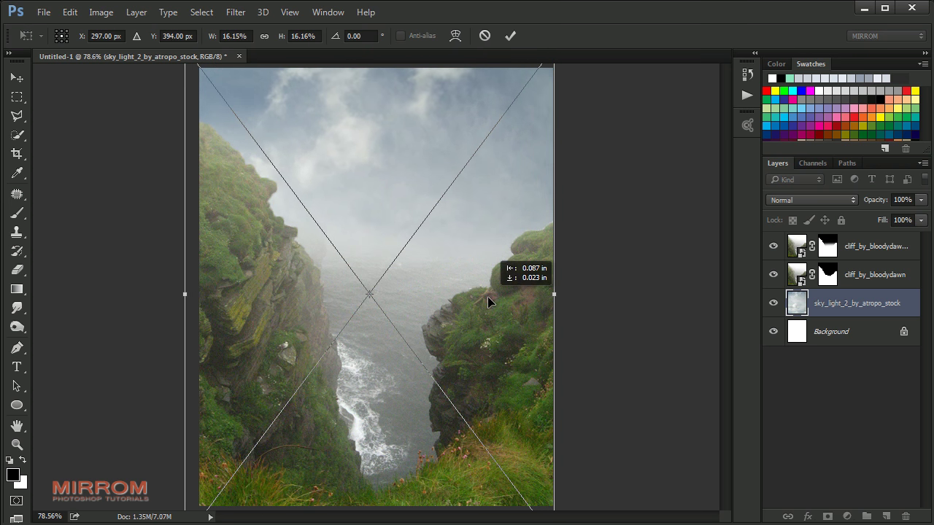
{"action": "left_click_drag", "start_coordinate": [377, 150], "coordinate": [384, 162]}
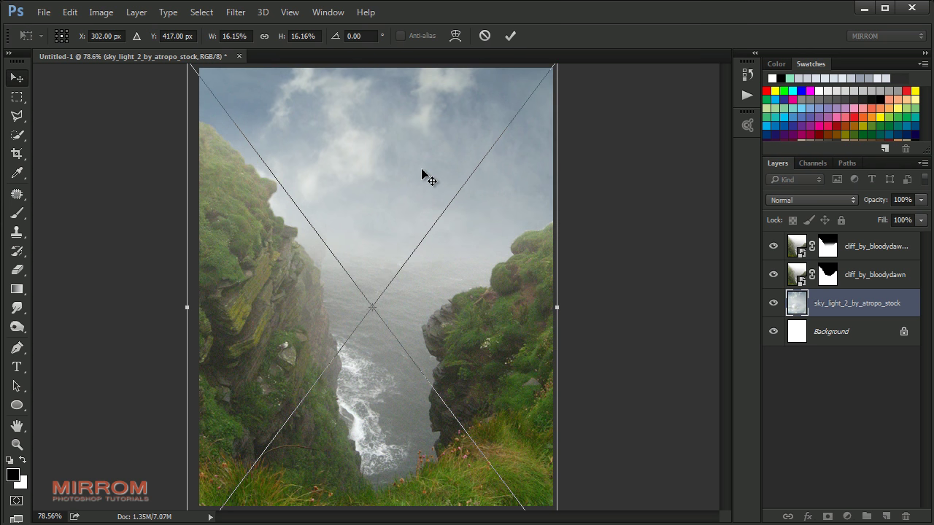
{"action": "key", "text": "Return"}
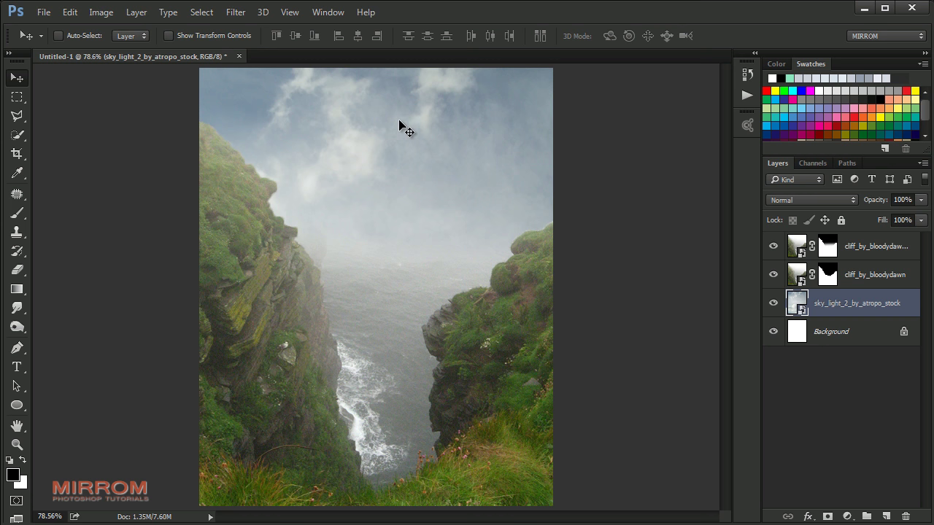
Paint black at 125 px on the copy's mask to clear haze along the left cliff edge
{"action": "left_click", "coordinate": [823, 254]}
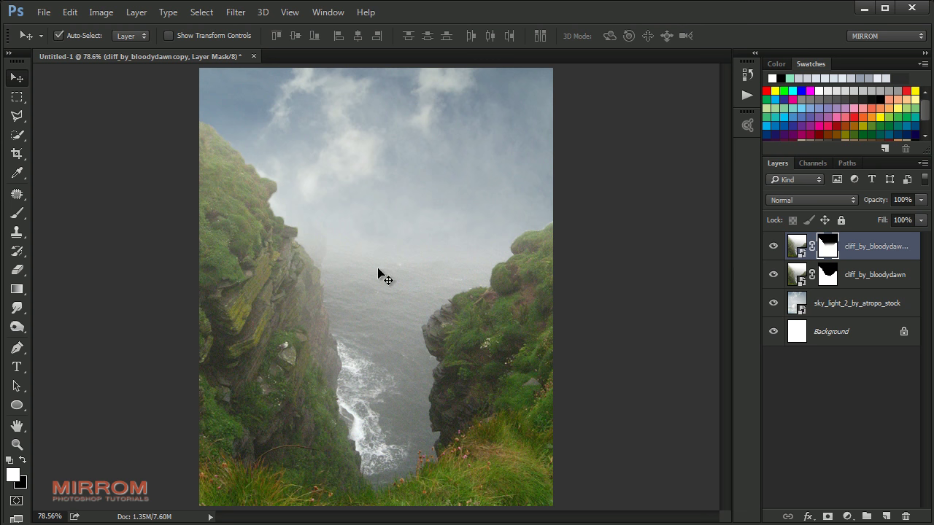
{"action": "left_click", "coordinate": [362, 250], "text": "ctrl"}
{"action": "key", "text": "b"}
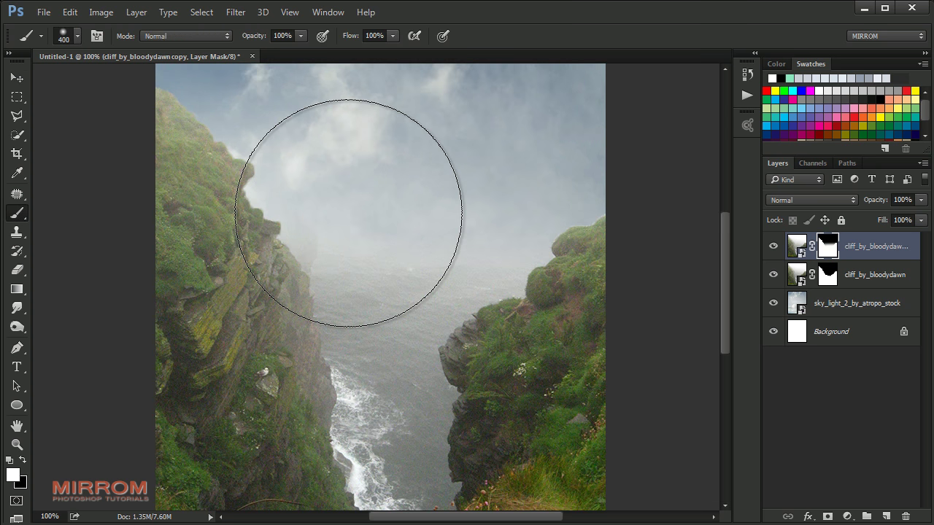
{"action": "key", "text": "bracketleft"}
{"action": "key", "text": "bracketleft"}
{"action": "key", "text": "bracketleft"}
{"action": "left_click", "coordinate": [22, 460]}
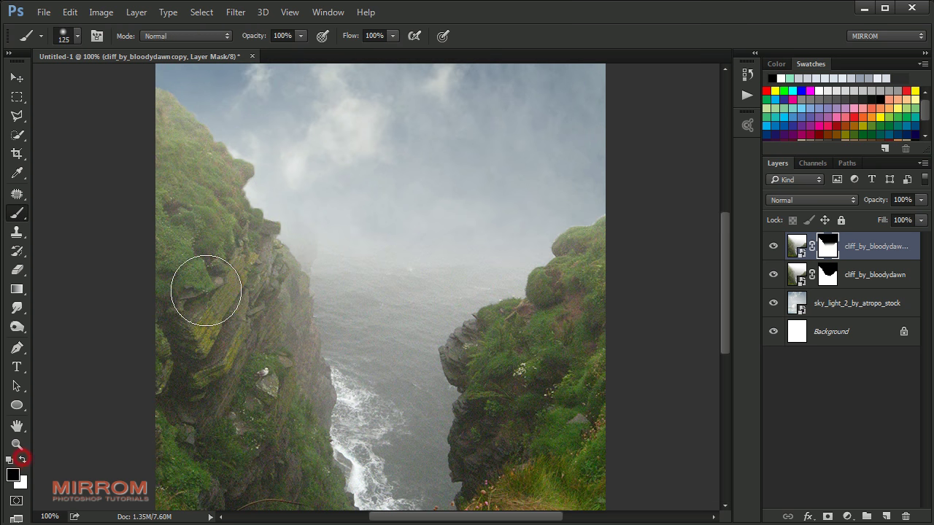
{"action": "left_click", "coordinate": [341, 183]}
{"action": "left_click_drag", "start_coordinate": [317, 224], "coordinate": [277, 226]}
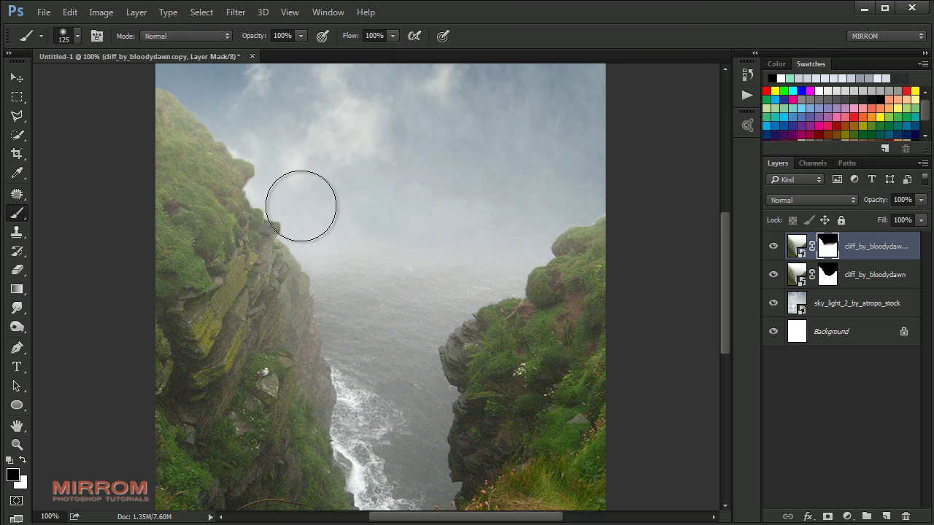
{"action": "key", "text": "v"}
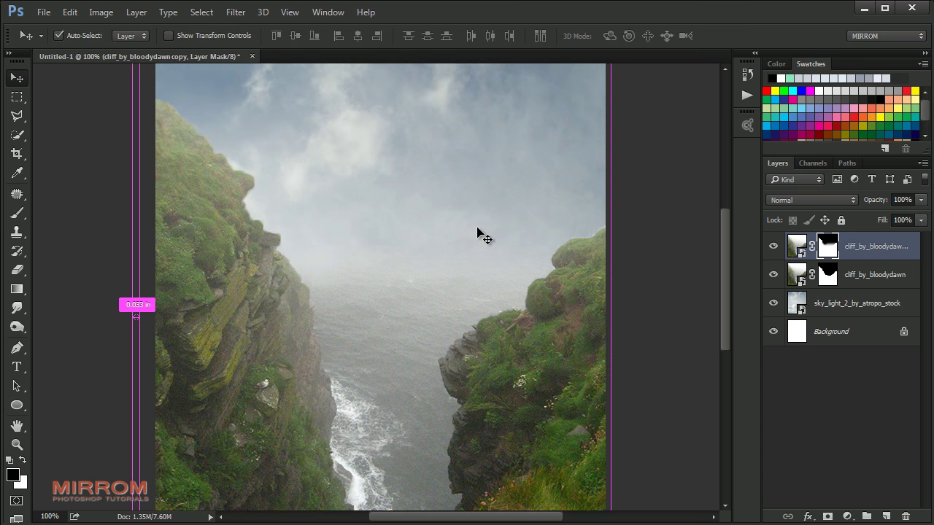
{"action": "key", "text": "ctrl+0"}
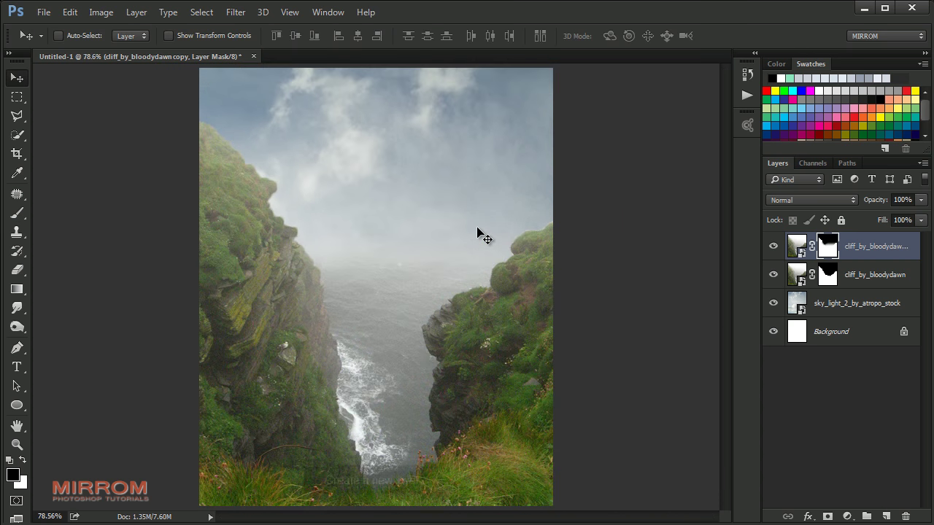
{"action": "left_click", "coordinate": [887, 516]}
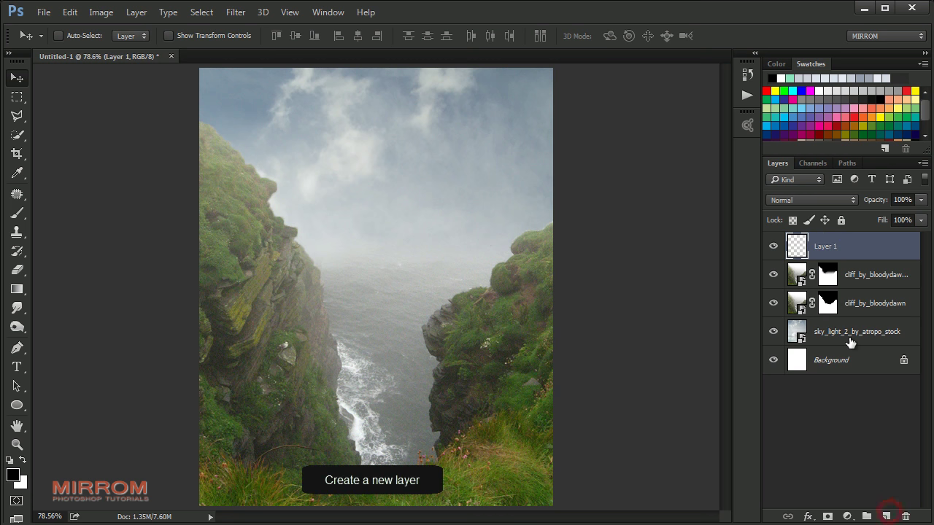
Paint a white fog band mid-canvas on Layer 1 with an 800 px cloud brush
{"action": "left_click", "coordinate": [18, 212]}
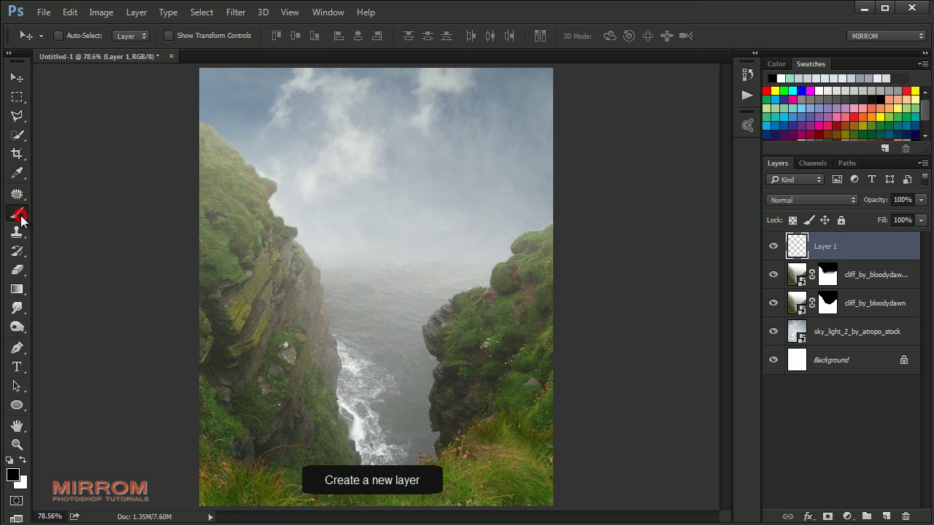
{"action": "left_click", "coordinate": [40, 213]}
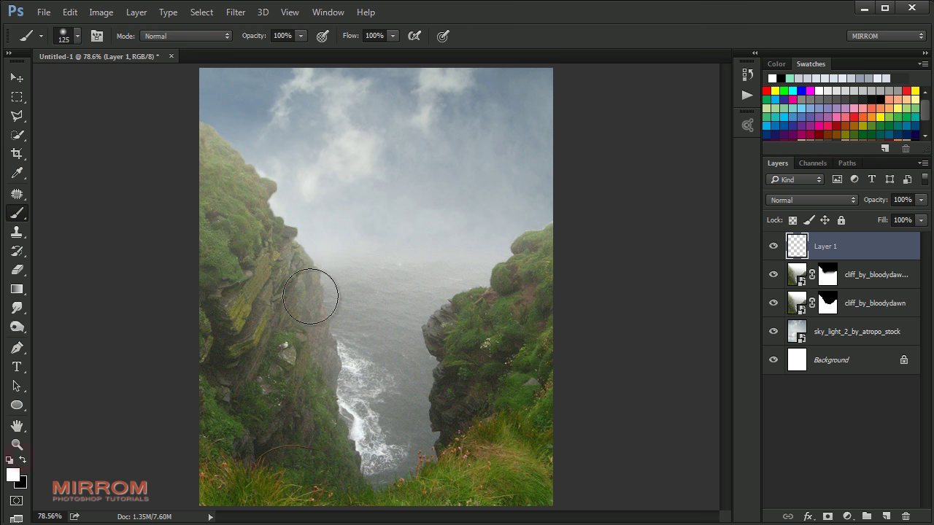
{"action": "right_click", "coordinate": [439, 174]}
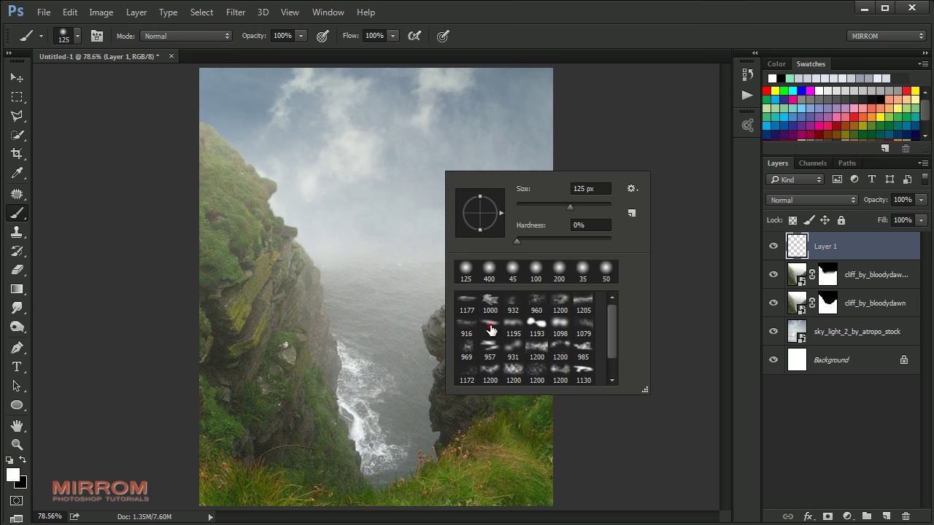
{"action": "left_click", "coordinate": [490, 329]}
{"action": "left_click", "coordinate": [428, 324]}
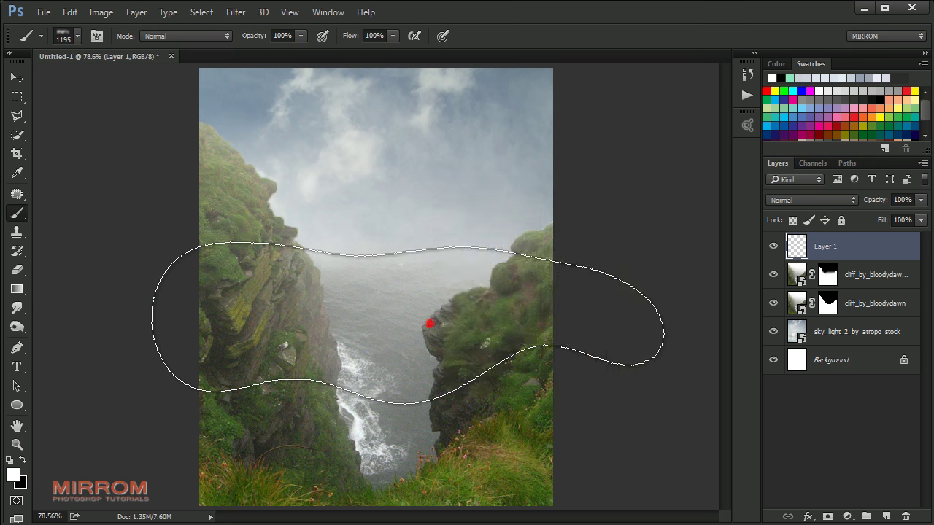
{"action": "key", "text": "bracketleft"}
{"action": "key", "text": "bracketleft"}
{"action": "key", "text": "bracketleft"}
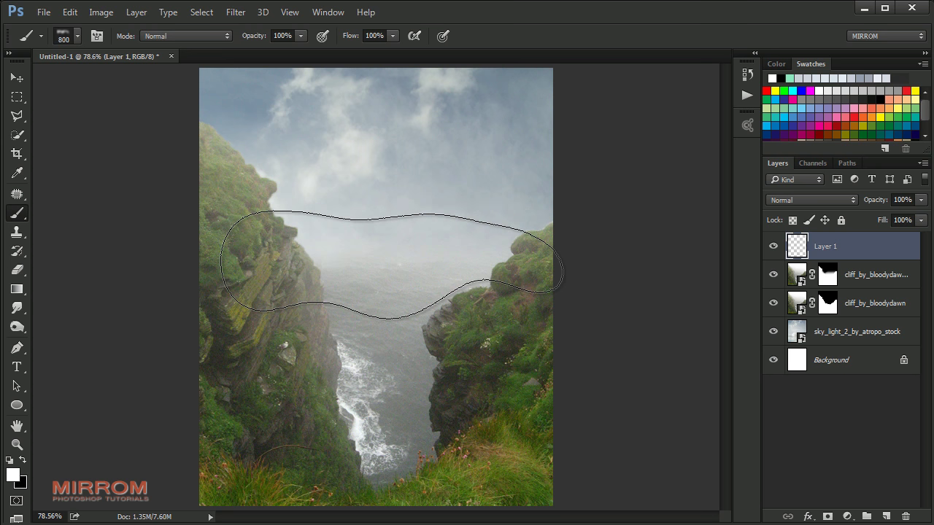
{"action": "left_click", "coordinate": [406, 265]}
Stretch Layer 1's fog band to about 129% height, reposition it, and set opacity to 90%
{"action": "key", "text": "v"}
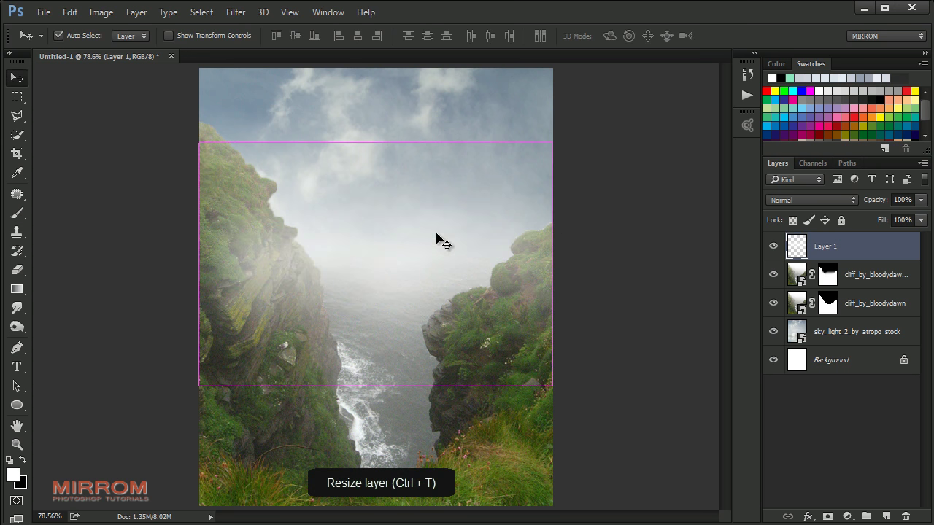
{"action": "key", "text": "ctrl+t"}
{"action": "left_click_drag", "start_coordinate": [378, 147], "coordinate": [377, 117]}
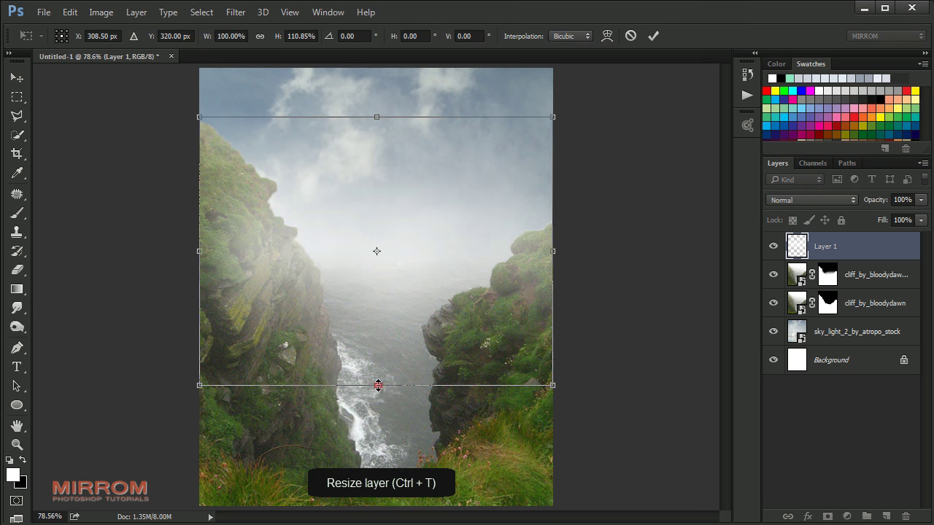
{"action": "left_click_drag", "start_coordinate": [378, 385], "coordinate": [378, 409]}
{"action": "left_click_drag", "start_coordinate": [379, 259], "coordinate": [472, 231]}
{"action": "left_click_drag", "start_coordinate": [381, 125], "coordinate": [381, 106]}
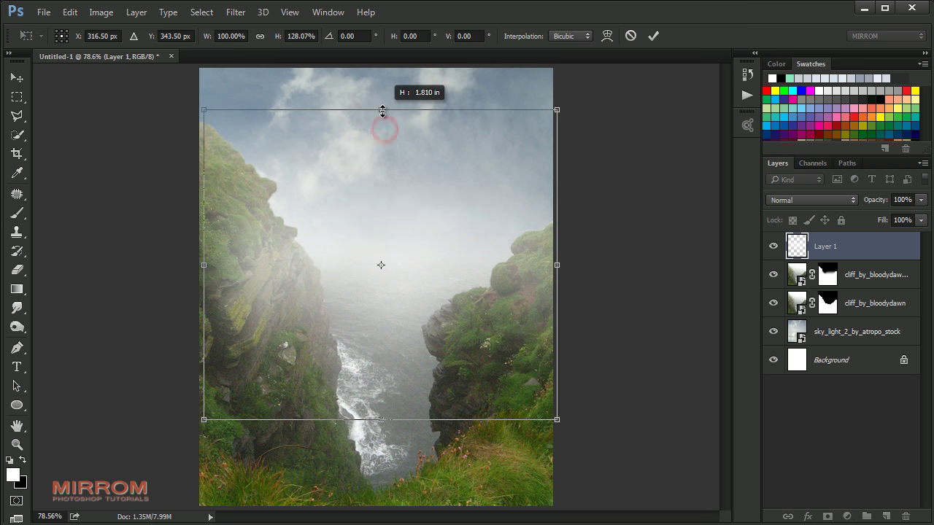
{"action": "mouse_move", "coordinate": [397, 168]}
{"action": "left_mouse_down"}
{"action": "mouse_move", "coordinate": [402, 182]}
{"action": "mouse_move", "coordinate": [402, 171]}
{"action": "left_mouse_up"}
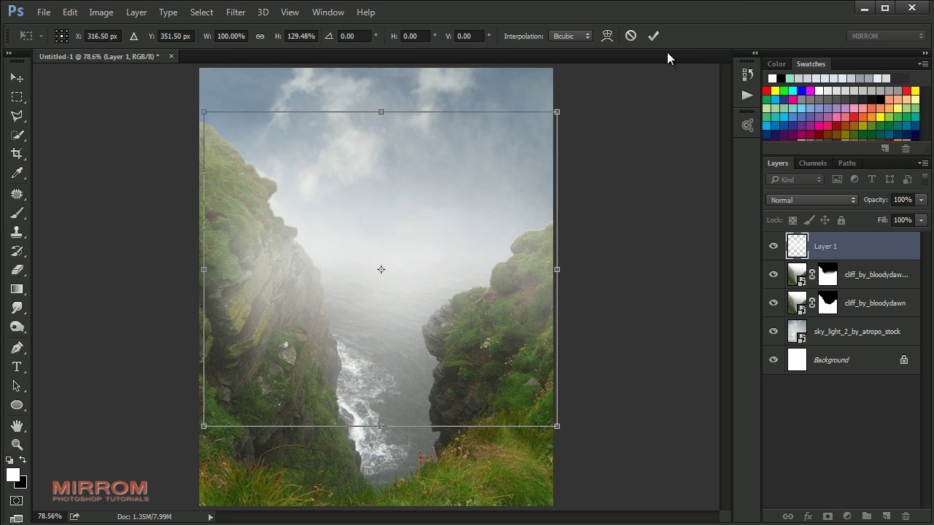
{"action": "left_click", "coordinate": [654, 36]}
{"action": "left_click_drag", "start_coordinate": [872, 203], "coordinate": [870, 206]}
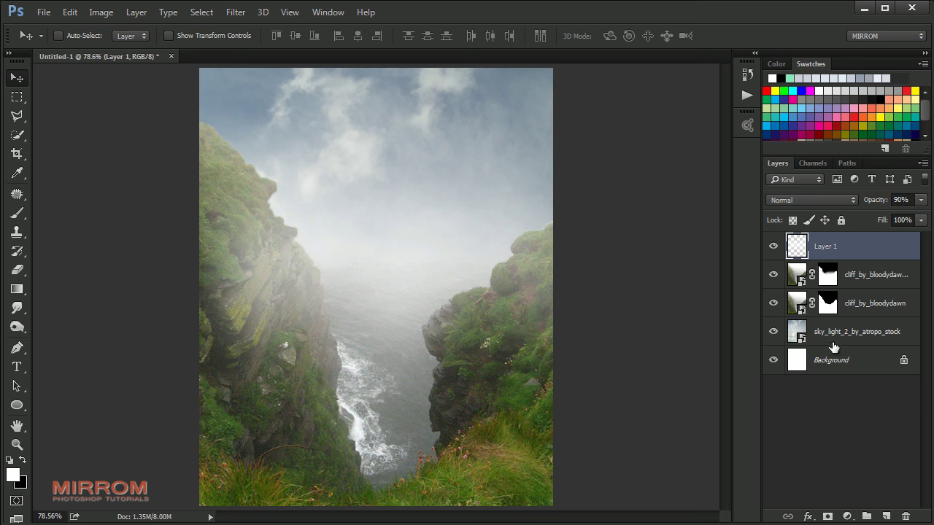
Mask Layer 1's haze off the left and right cliffs with a soft black brush
{"action": "left_click", "coordinate": [827, 517]}
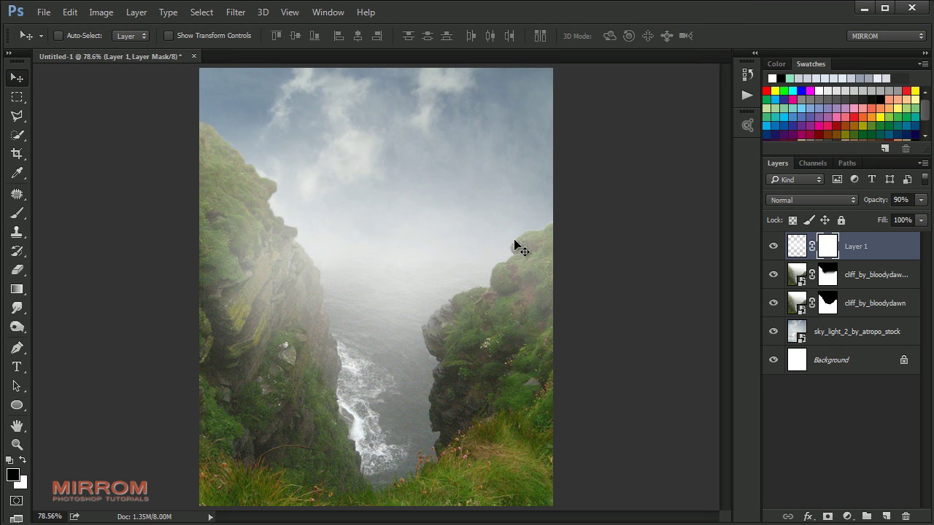
{"action": "key", "text": "b"}
{"action": "right_click", "coordinate": [446, 196]}
{"action": "left_click", "coordinate": [561, 293]}
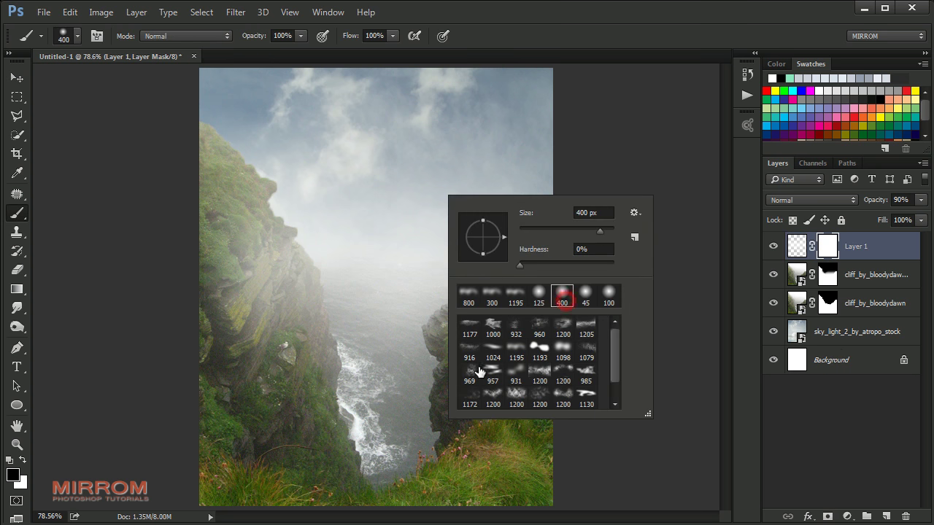
{"action": "left_click", "coordinate": [451, 424]}
{"action": "key", "text": "bracketleft"}
{"action": "key", "text": "bracketleft"}
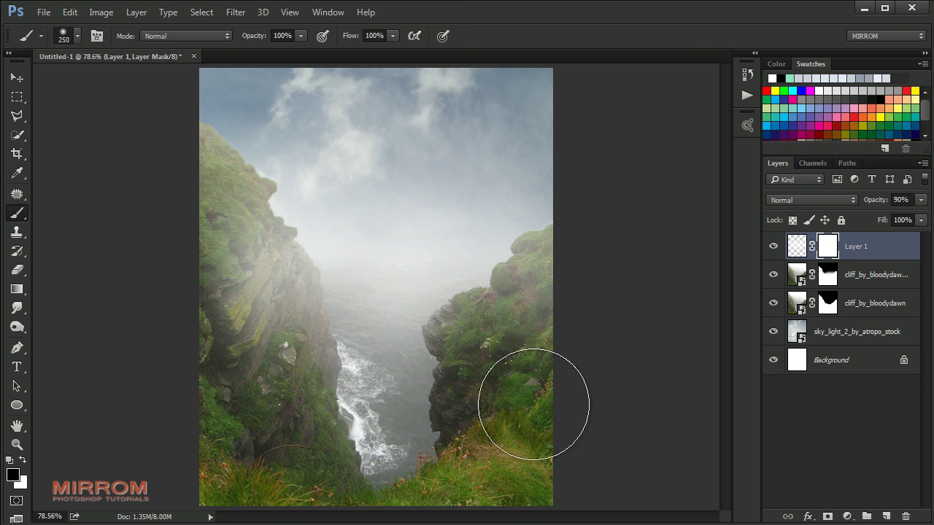
{"action": "left_click_drag", "start_coordinate": [533, 401], "coordinate": [541, 336]}
{"action": "key", "text": "bracketleft"}
{"action": "mouse_move", "coordinate": [579, 260]}
{"action": "left_mouse_down"}
{"action": "mouse_move", "coordinate": [523, 321]}
{"action": "mouse_move", "coordinate": [474, 329]}
{"action": "mouse_move", "coordinate": [506, 366]}
{"action": "mouse_move", "coordinate": [546, 271]}
{"action": "left_mouse_up"}
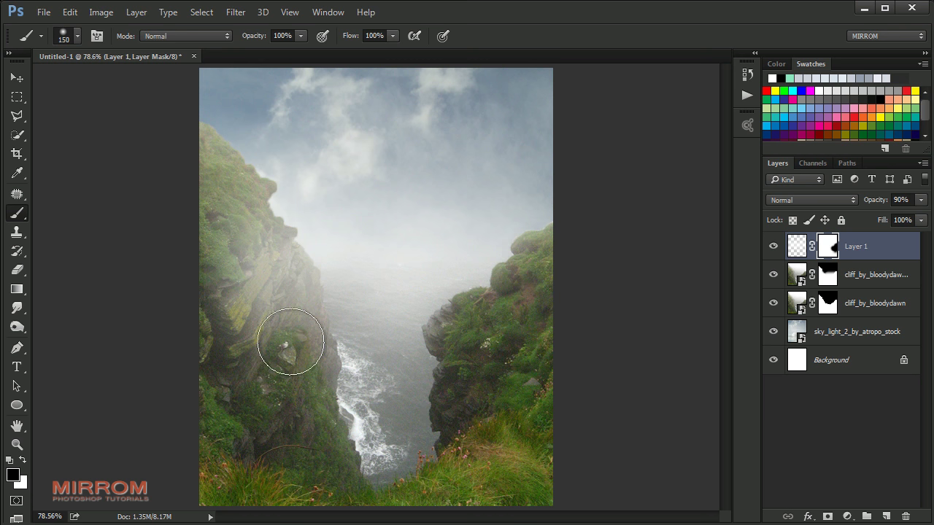
{"action": "key", "text": "bracketright"}
{"action": "mouse_move", "coordinate": [294, 344]}
{"action": "left_mouse_down"}
{"action": "mouse_move", "coordinate": [283, 394]}
{"action": "mouse_move", "coordinate": [271, 309]}
{"action": "mouse_move", "coordinate": [229, 292]}
{"action": "mouse_move", "coordinate": [275, 400]}
{"action": "left_mouse_up"}
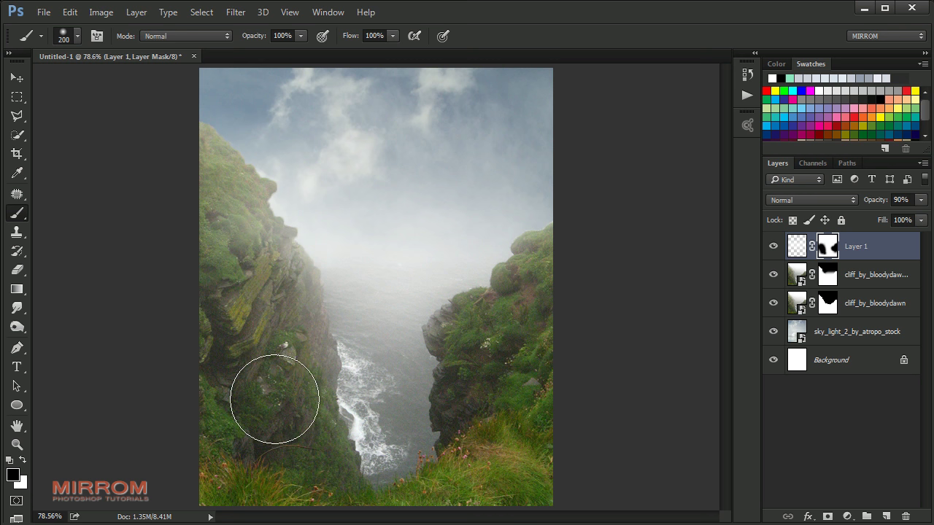
{"action": "key", "text": "bracketleft"}
{"action": "left_click_drag", "start_coordinate": [278, 357], "coordinate": [280, 311]}
{"action": "left_click_drag", "start_coordinate": [214, 189], "coordinate": [204, 171]}
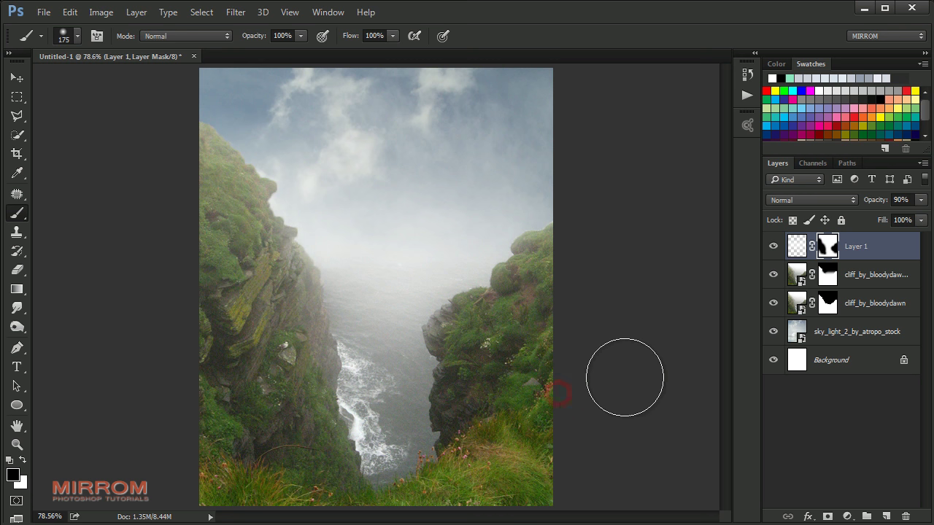
{"action": "key", "text": "v"}
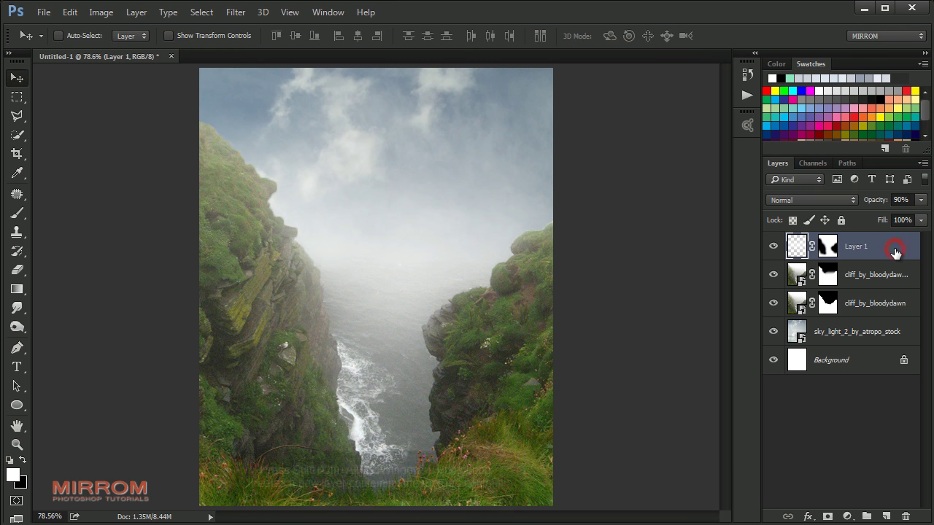
Stamp all visible layers into Layer 2 and open it in the Camera Raw filter at 100%
{"action": "key", "text": "shift+ctrl+alt+e"}
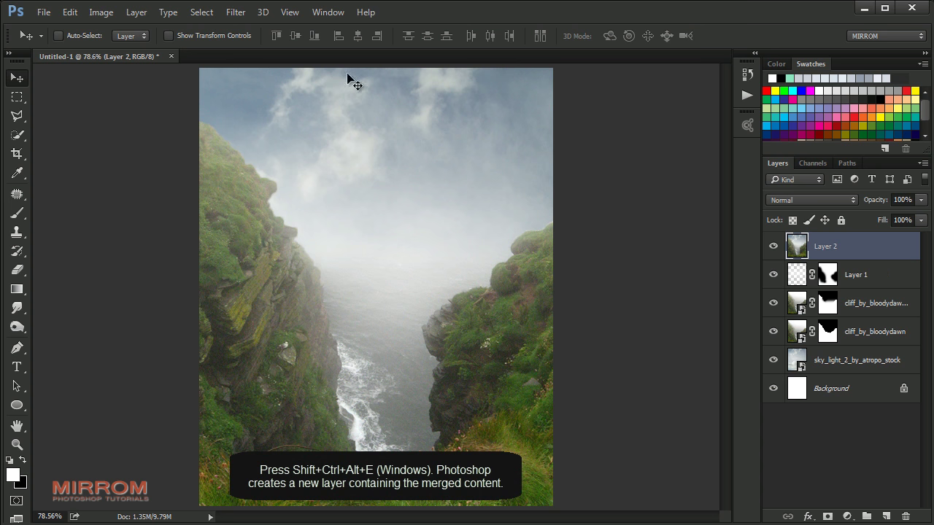
{"action": "left_click", "coordinate": [236, 12]}
{"action": "left_click", "coordinate": [337, 97]}
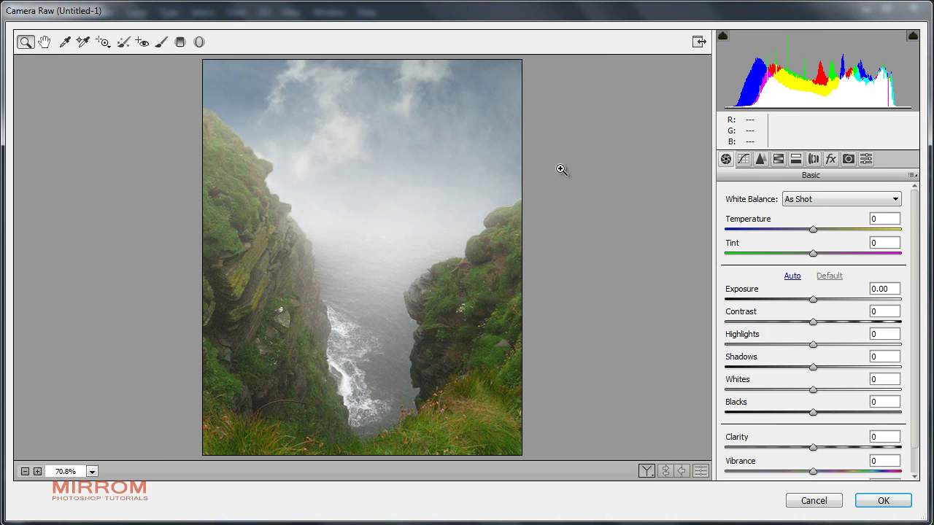
{"action": "left_click", "coordinate": [473, 271]}
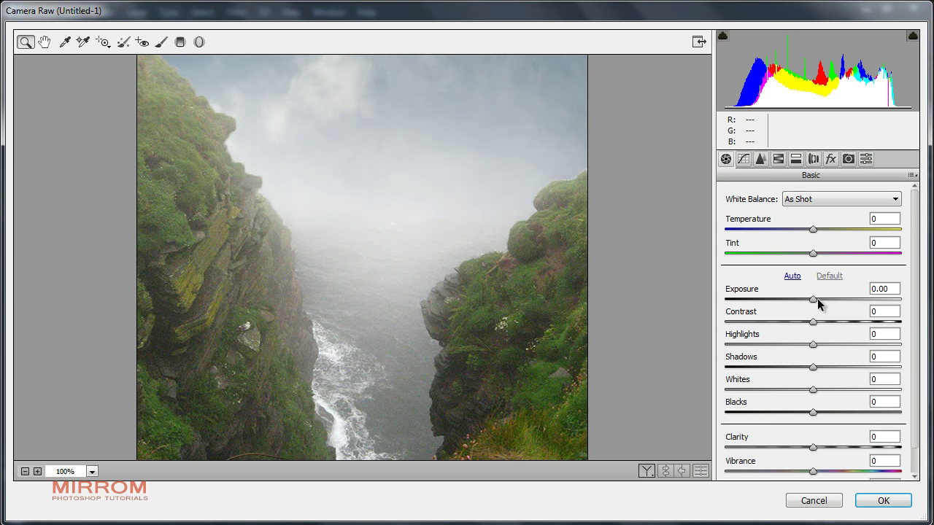
Apply Camera Raw: exposure +0.30, highlights −52, shadows −23, whites +14, blacks −10, clarity +60, vibrance −40
{"action": "left_click", "coordinate": [818, 300]}
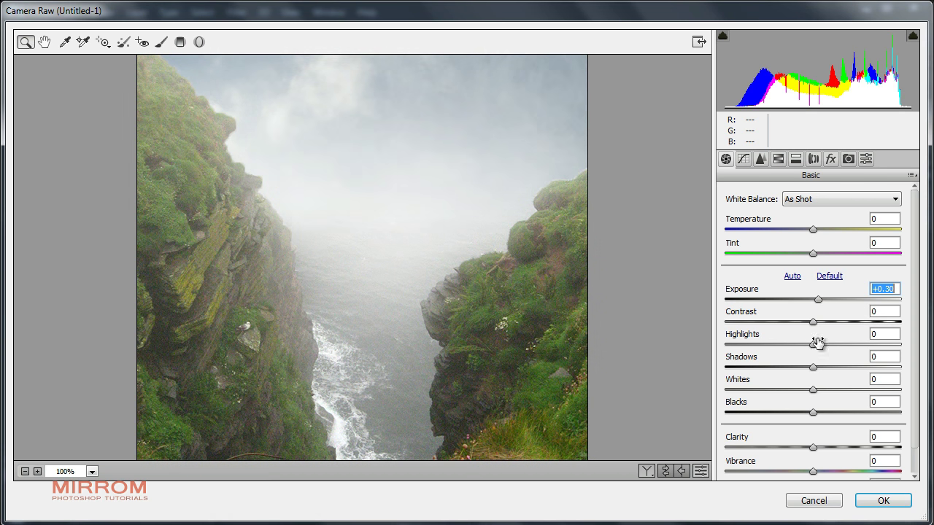
{"action": "left_click_drag", "start_coordinate": [812, 343], "coordinate": [764, 344]}
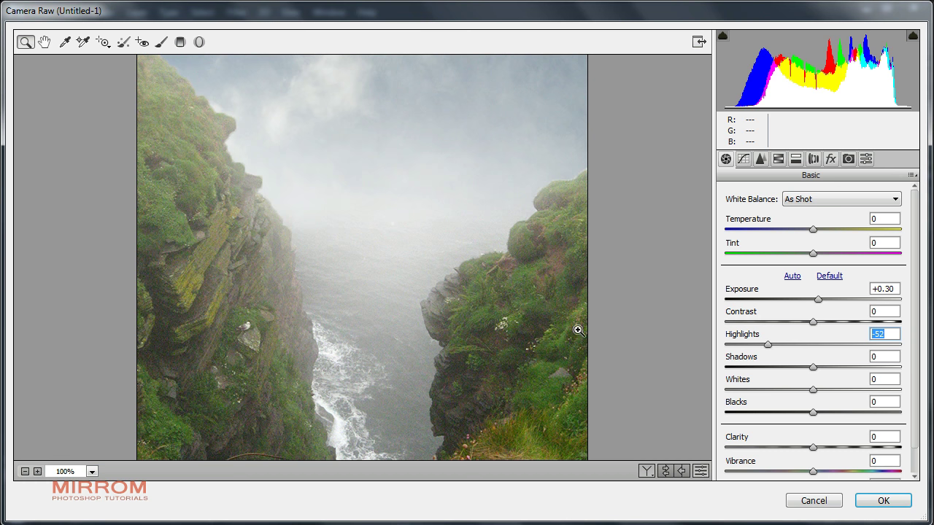
{"action": "left_click", "coordinate": [644, 309]}
{"action": "left_click", "coordinate": [24, 471]}
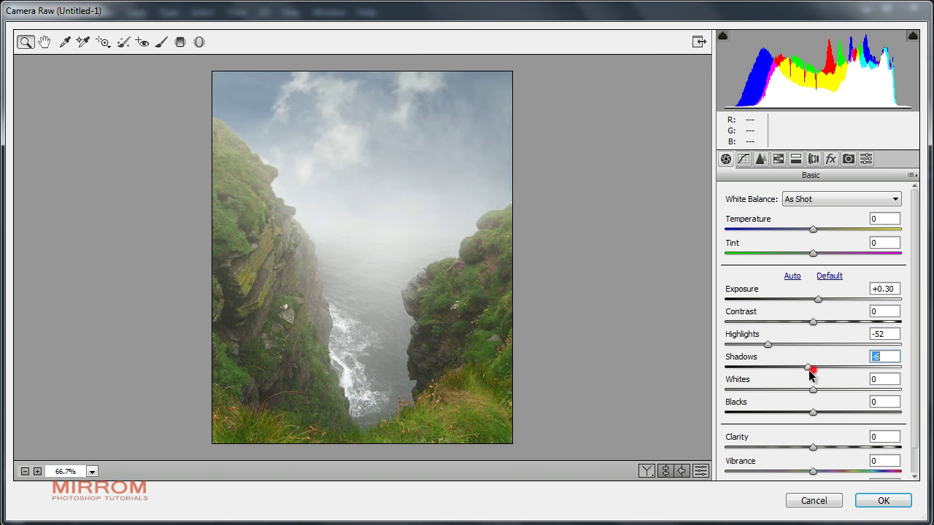
{"action": "mouse_move", "coordinate": [813, 367]}
{"action": "left_mouse_down"}
{"action": "mouse_move", "coordinate": [790, 368]}
{"action": "mouse_move", "coordinate": [826, 390]}
{"action": "left_mouse_up"}
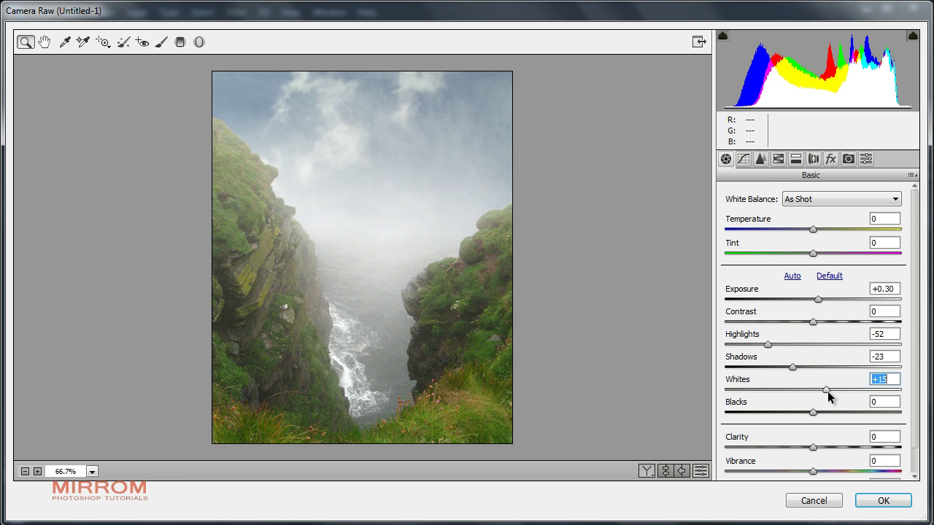
{"action": "left_click", "coordinate": [826, 391]}
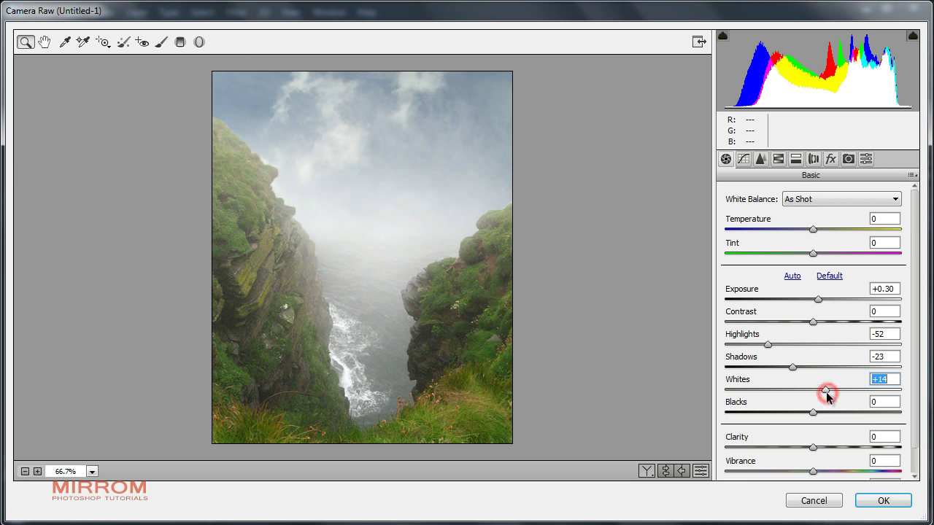
{"action": "left_click_drag", "start_coordinate": [812, 413], "coordinate": [802, 413]}
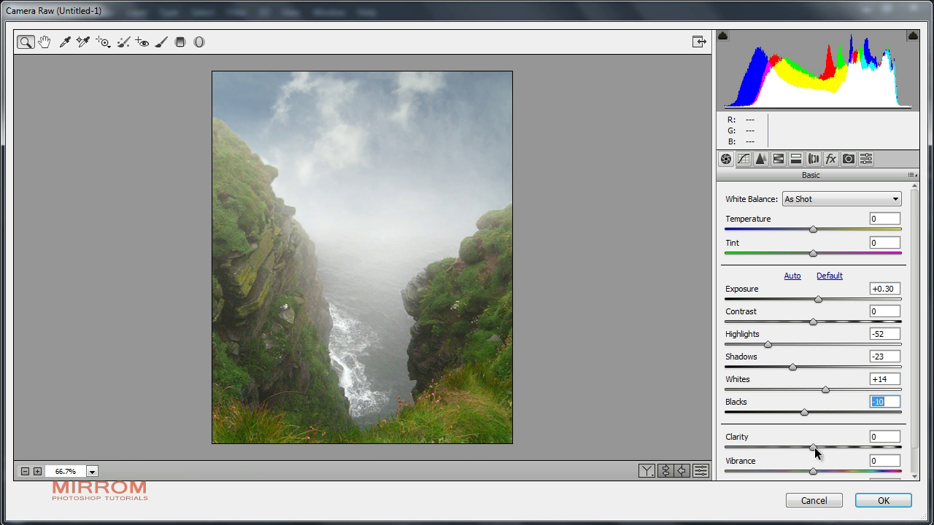
{"action": "left_click_drag", "start_coordinate": [815, 447], "coordinate": [868, 446]}
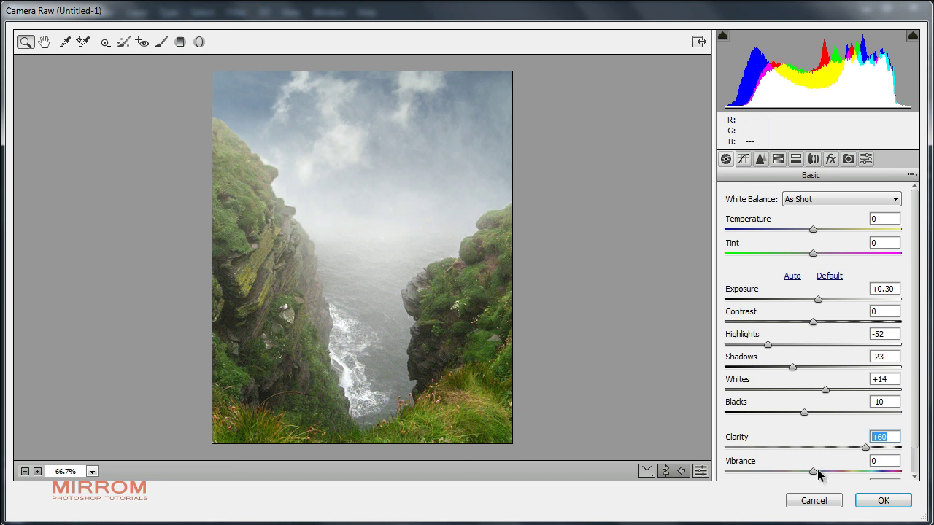
{"action": "mouse_move", "coordinate": [813, 471]}
{"action": "left_mouse_down"}
{"action": "mouse_move", "coordinate": [760, 473]}
{"action": "mouse_move", "coordinate": [779, 474]}
{"action": "left_mouse_up"}
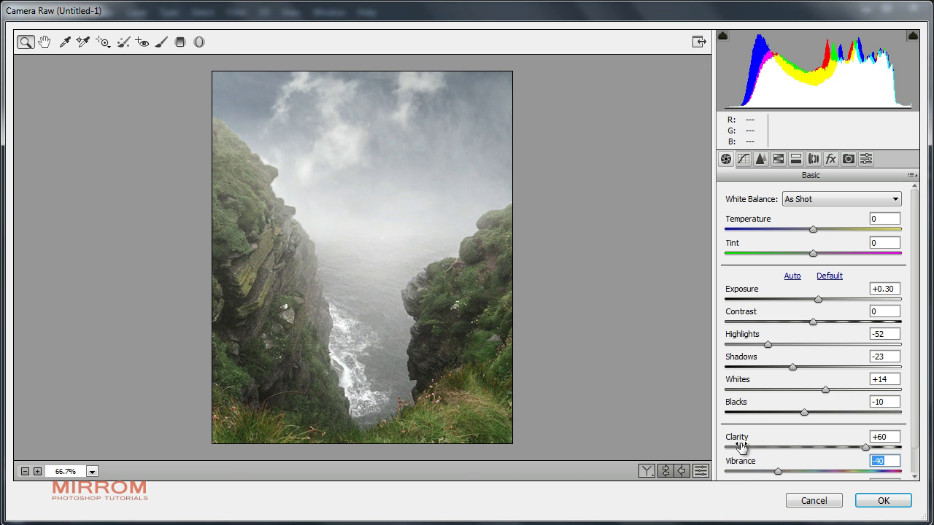
{"action": "left_click", "coordinate": [881, 501]}
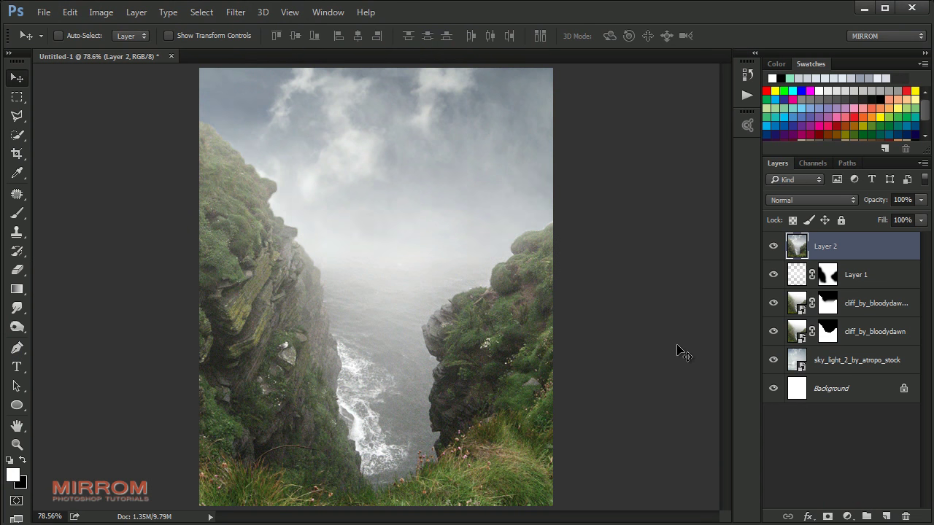
Accept the Camera Raw grade and add a Color Balance layer with midtones at Cyan −17, Blue +37
{"action": "left_click", "coordinate": [773, 246]}
{"action": "left_click", "coordinate": [773, 246]}
{"action": "left_click", "coordinate": [869, 249]}
{"action": "left_click", "coordinate": [848, 516]}
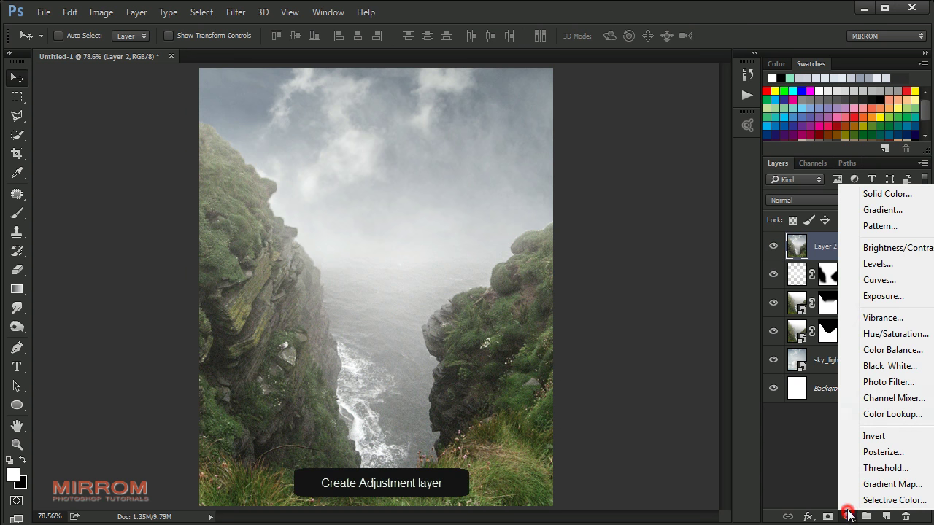
{"action": "left_click", "coordinate": [902, 351]}
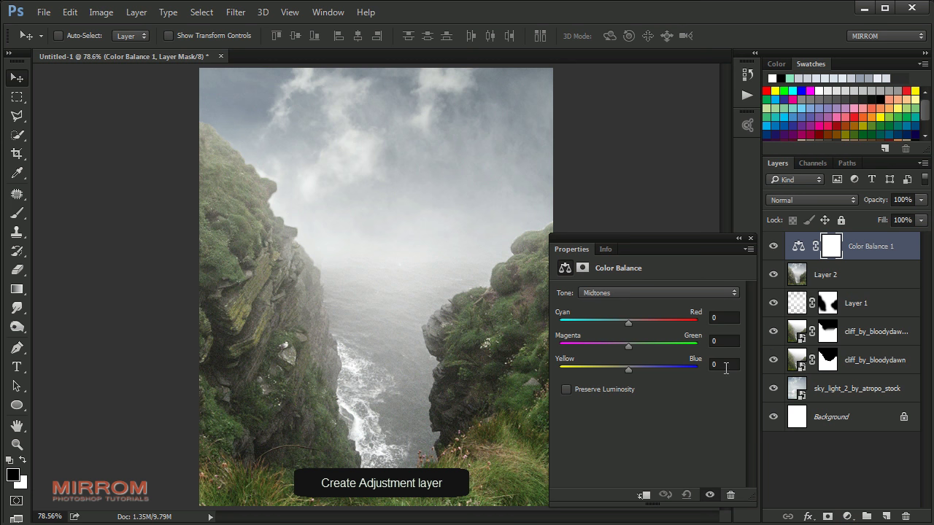
{"action": "left_click_drag", "start_coordinate": [634, 324], "coordinate": [617, 322]}
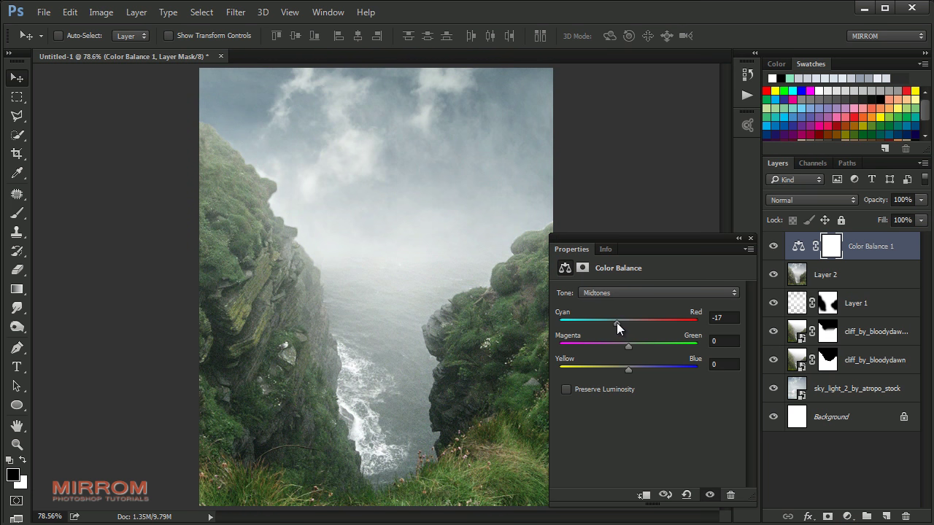
{"action": "left_click_drag", "start_coordinate": [629, 369], "coordinate": [651, 370]}
{"action": "left_click", "coordinate": [750, 238]}
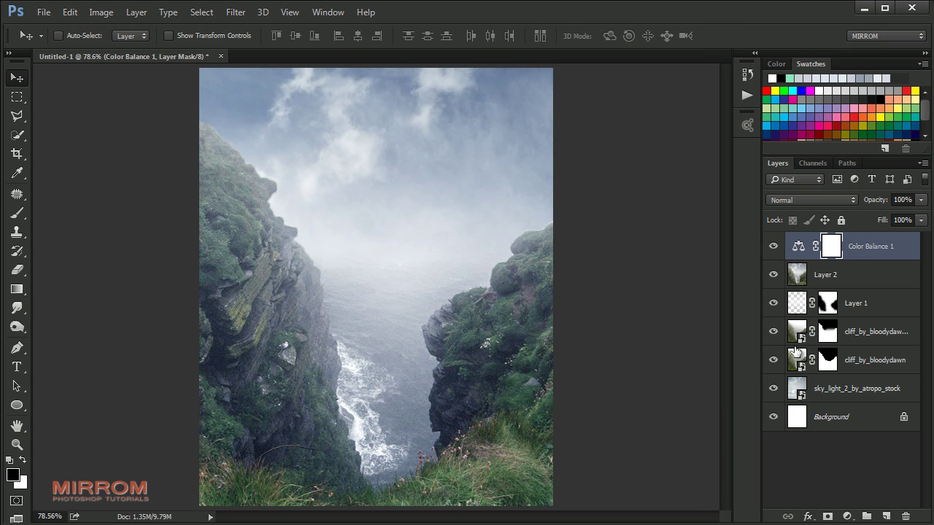
{"action": "left_click", "coordinate": [849, 516]}
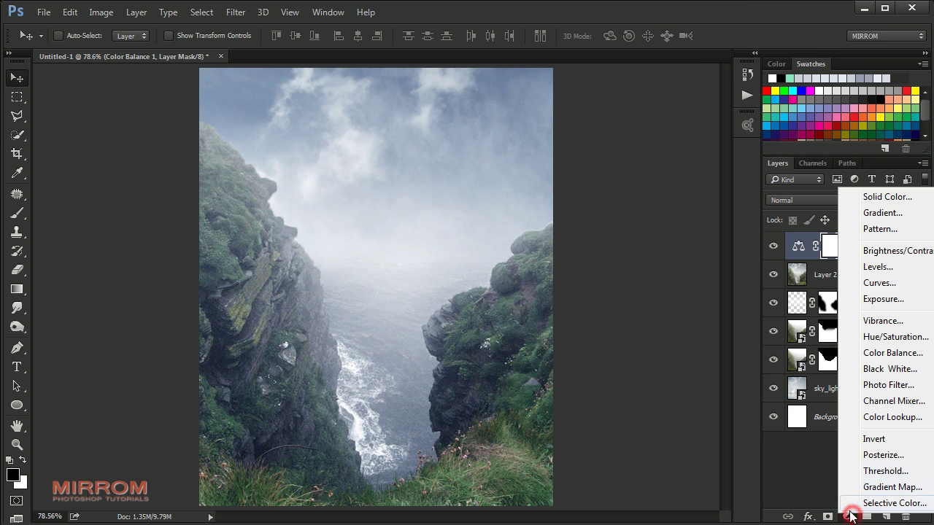
Add a Selective Color layer setting Greens to Cyan +67, Magenta −51, Yellow +28, Black +45
{"action": "left_click", "coordinate": [906, 503]}
{"action": "left_click", "coordinate": [645, 313]}
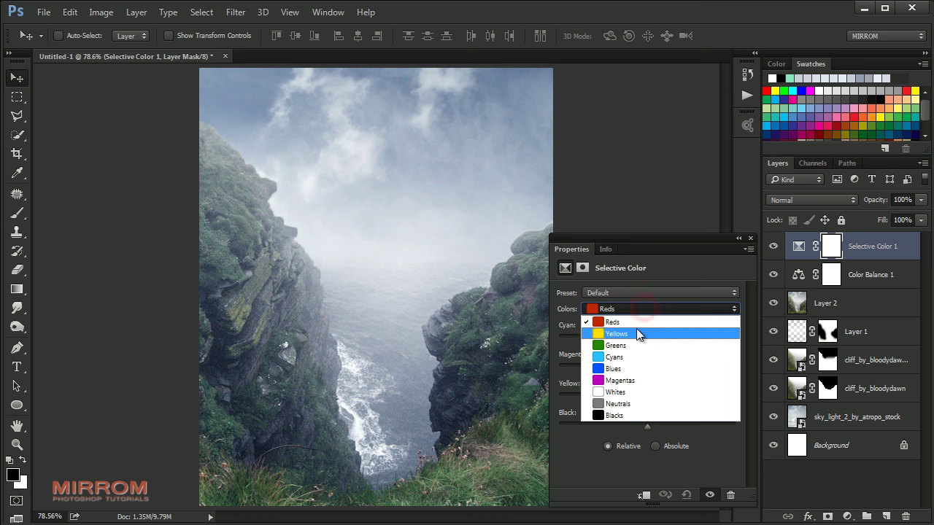
{"action": "left_click", "coordinate": [642, 345]}
{"action": "left_click_drag", "start_coordinate": [643, 337], "coordinate": [670, 338]}
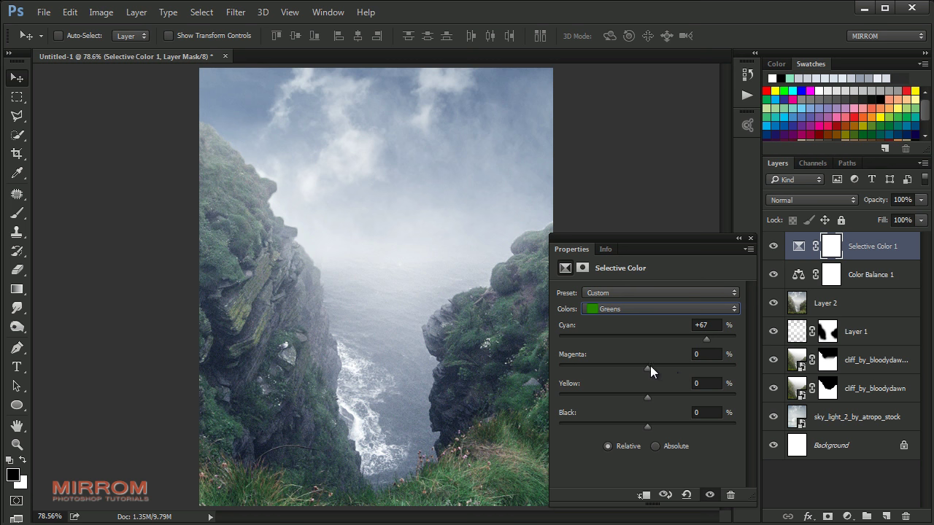
{"action": "left_click_drag", "start_coordinate": [647, 368], "coordinate": [632, 369]}
{"action": "left_click_drag", "start_coordinate": [647, 397], "coordinate": [675, 396]}
{"action": "left_click_drag", "start_coordinate": [647, 426], "coordinate": [671, 425]}
{"action": "left_click", "coordinate": [750, 238]}
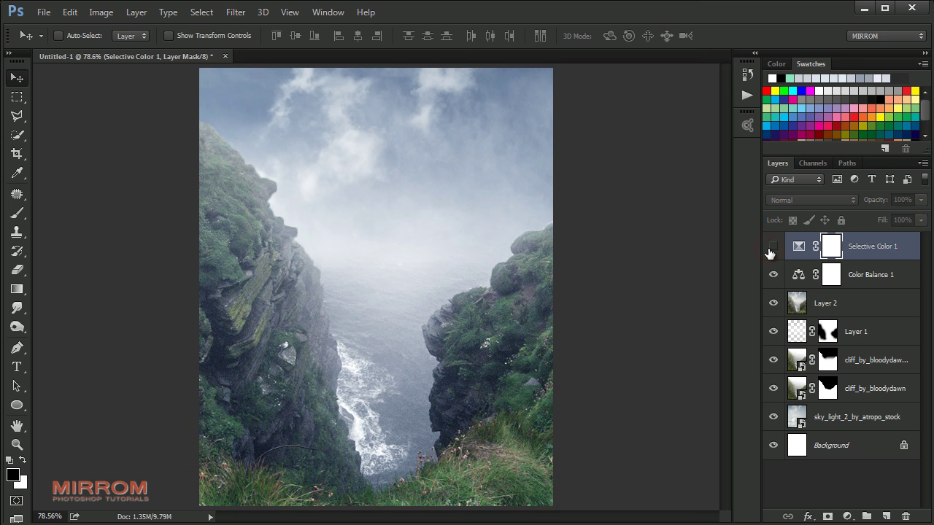
{"action": "left_click", "coordinate": [868, 250]}
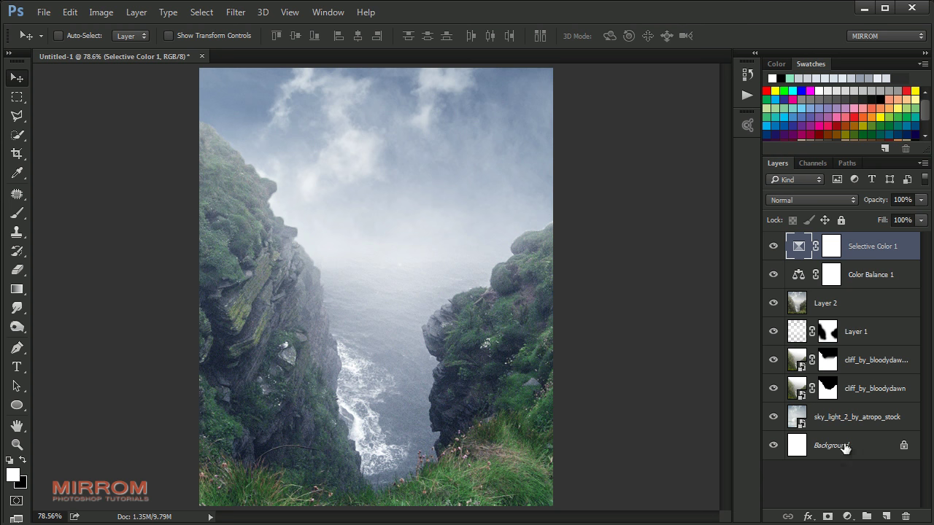
{"action": "left_click", "coordinate": [847, 516]}
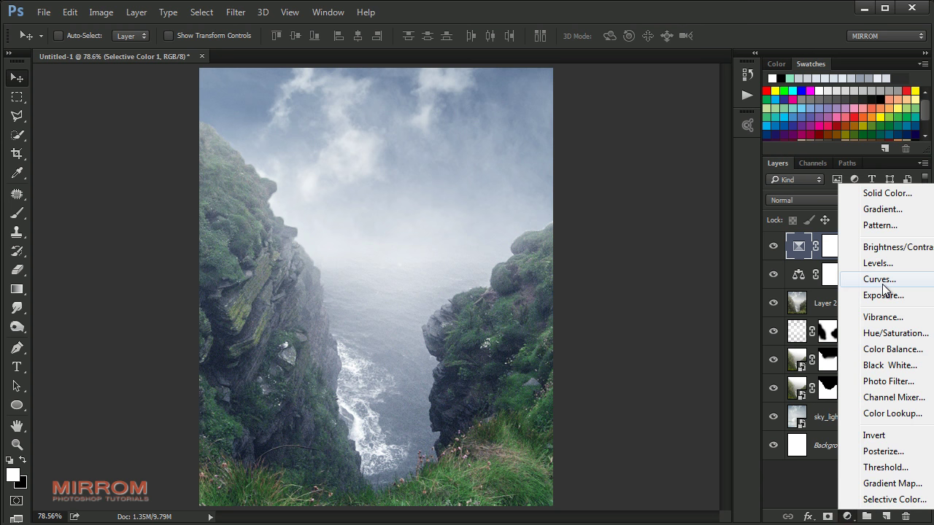
Add a Curves layer with an S-shaped RGB curve for darker shadows, then compare it on and off
{"action": "left_click", "coordinate": [879, 279]}
{"action": "left_click_drag", "start_coordinate": [675, 379], "coordinate": [671, 399]}
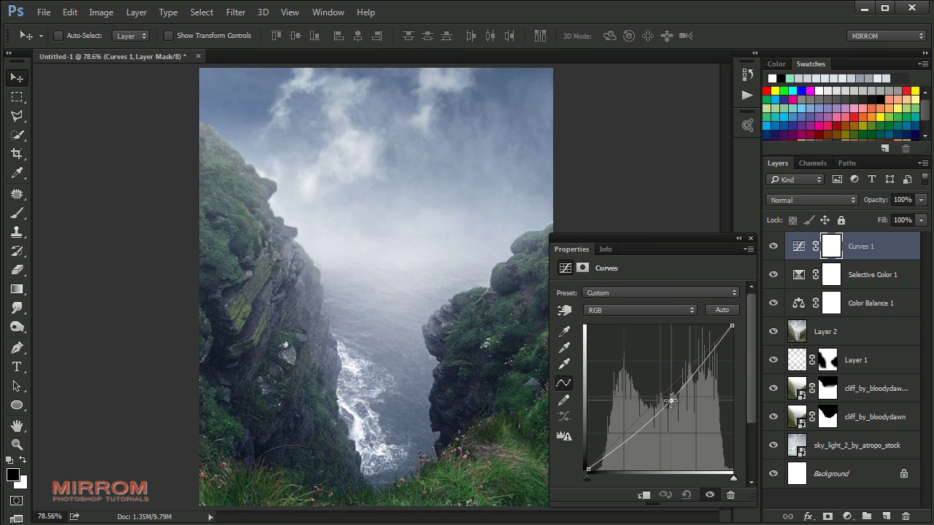
{"action": "left_click_drag", "start_coordinate": [671, 398], "coordinate": [670, 405]}
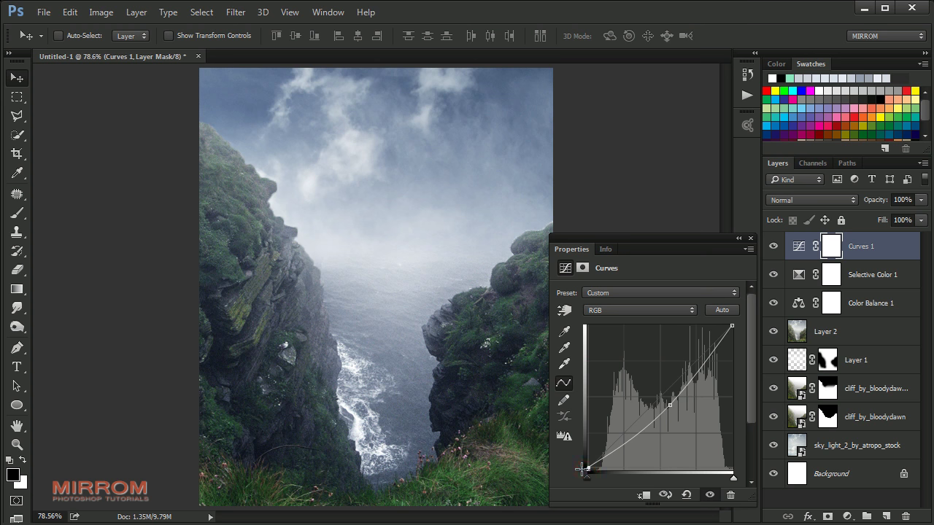
{"action": "left_click_drag", "start_coordinate": [670, 405], "coordinate": [661, 418]}
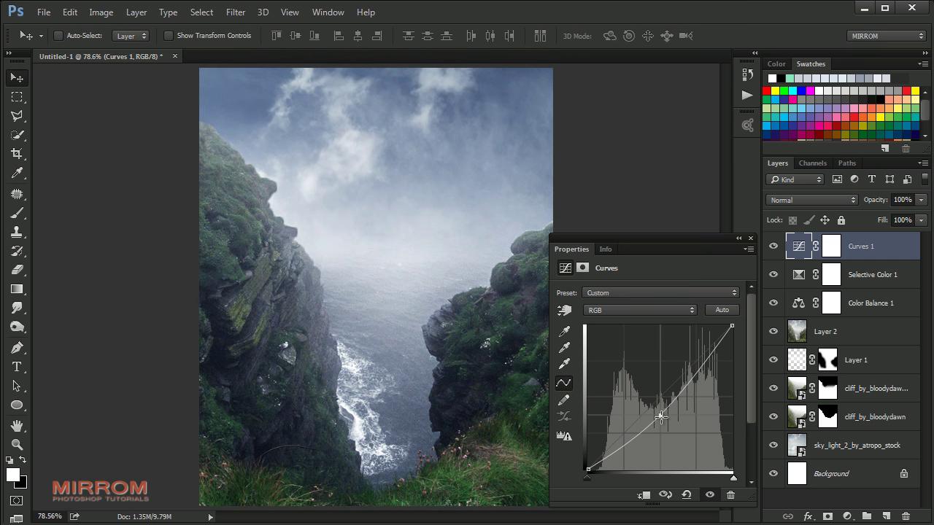
{"action": "left_click", "coordinate": [799, 247]}
{"action": "left_click_drag", "start_coordinate": [662, 414], "coordinate": [683, 399]}
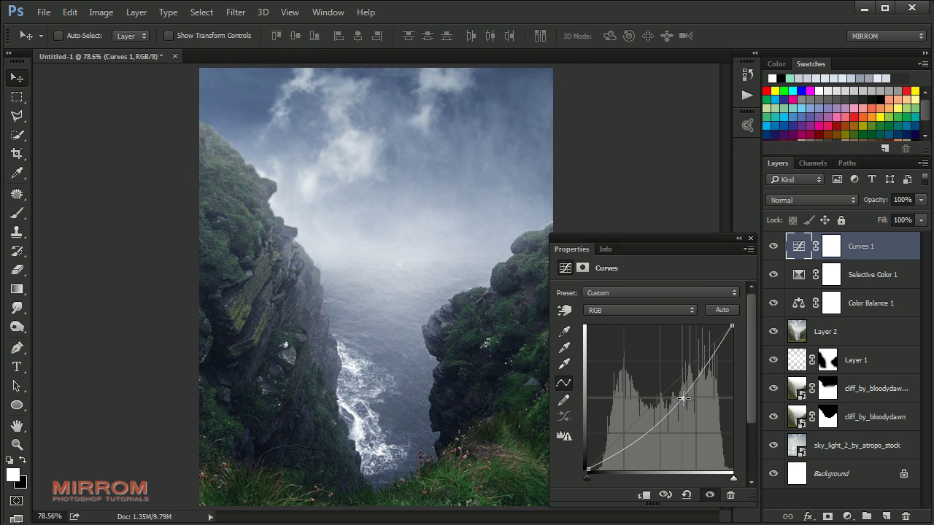
{"action": "left_click", "coordinate": [750, 239]}
{"action": "left_click", "coordinate": [773, 246]}
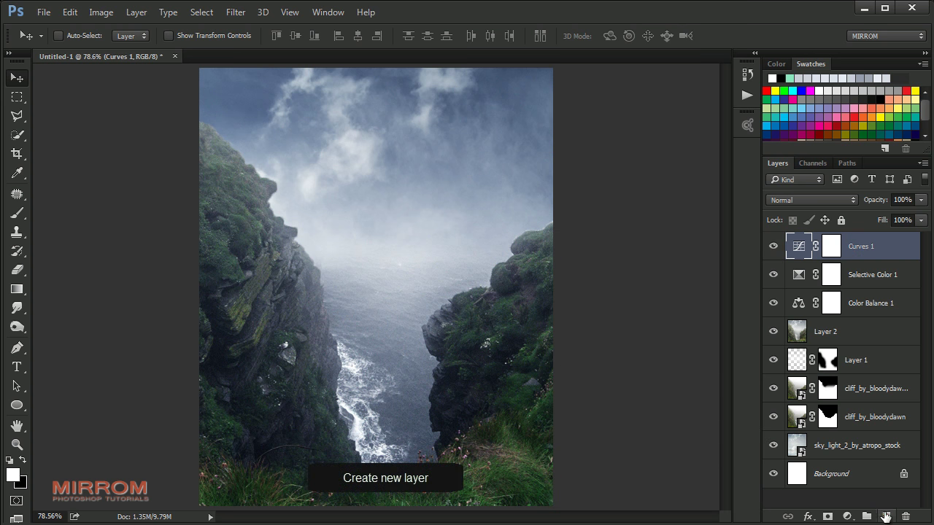
Paint a soft white spot on a new layer and move it toward the upper-left cliff
{"action": "left_click", "coordinate": [886, 517]}
{"action": "key", "text": "b"}
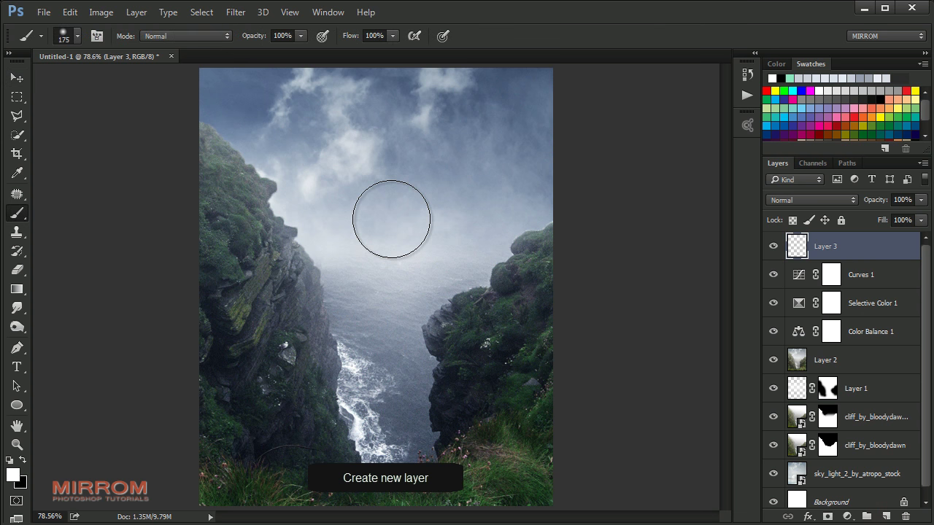
{"action": "left_click", "coordinate": [388, 235]}
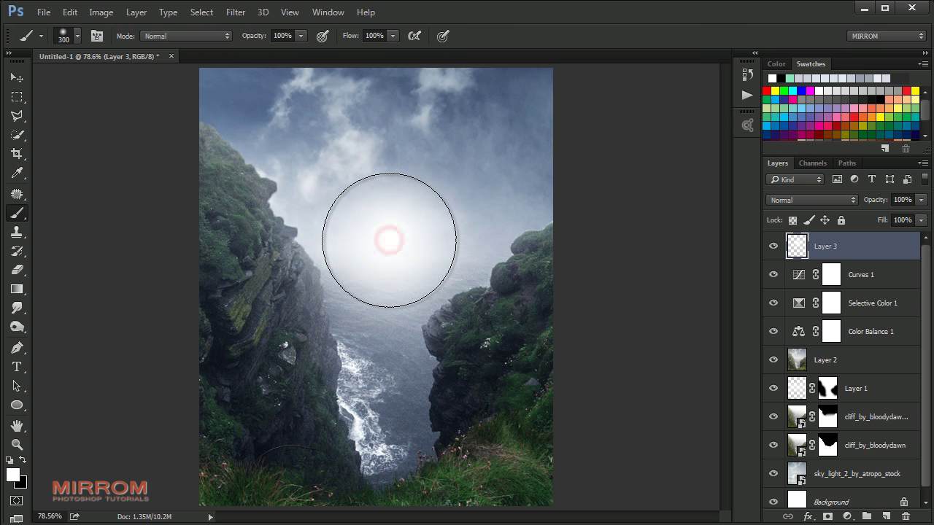
{"action": "key", "text": "v"}
{"action": "left_click_drag", "start_coordinate": [396, 246], "coordinate": [282, 157]}
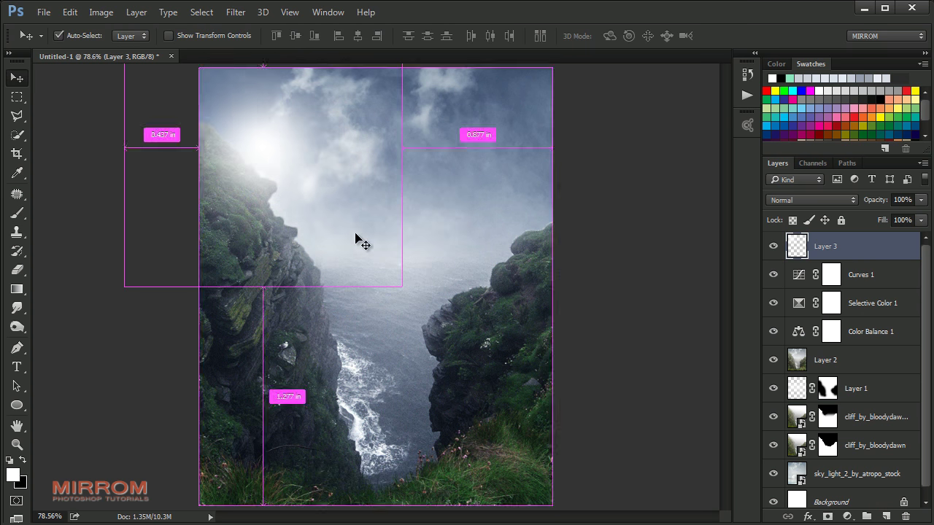
Scale the white glow up to about 149% over the upper-left cliff top
{"action": "key", "text": "ctrl+t"}
{"action": "left_click_drag", "start_coordinate": [402, 283], "coordinate": [512, 367]}
{"action": "left_click_drag", "start_coordinate": [429, 320], "coordinate": [391, 272]}
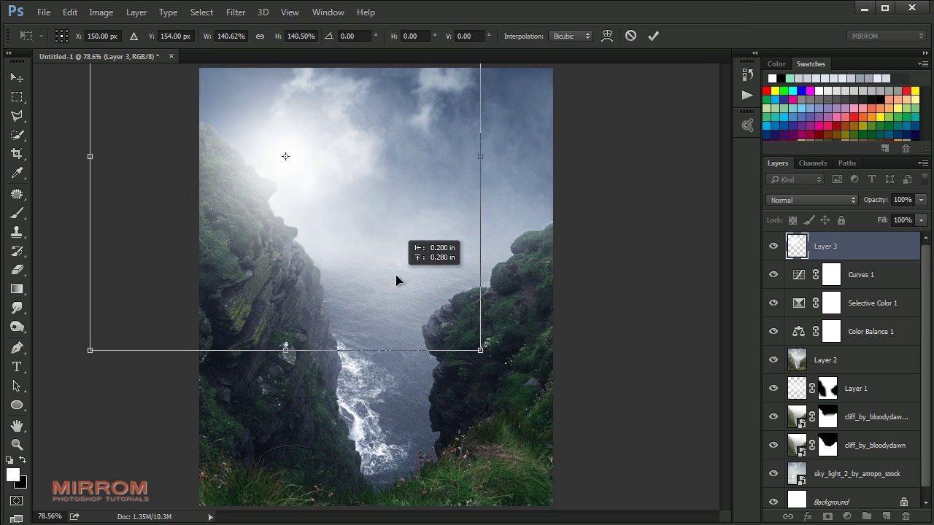
{"action": "left_click_drag", "start_coordinate": [474, 351], "coordinate": [498, 372]}
{"action": "left_click_drag", "start_coordinate": [436, 327], "coordinate": [417, 318]}
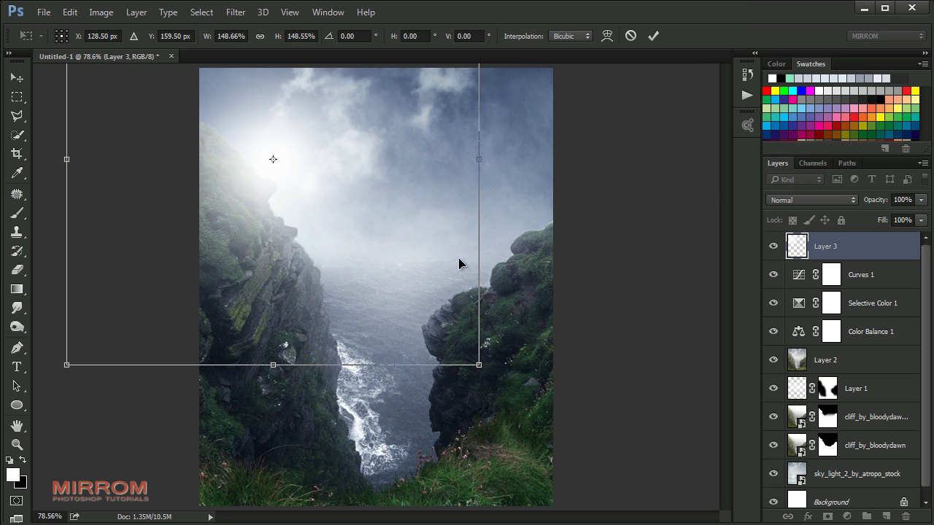
{"action": "left_click", "coordinate": [653, 35]}
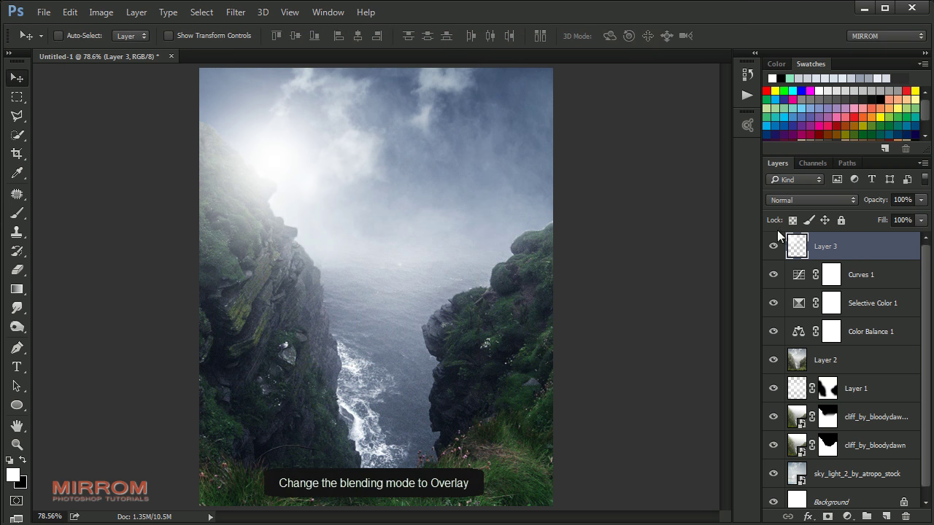
Blend the glow layer as Overlay at 79% opacity
{"action": "left_click", "coordinate": [807, 200]}
{"action": "left_click", "coordinate": [809, 363]}
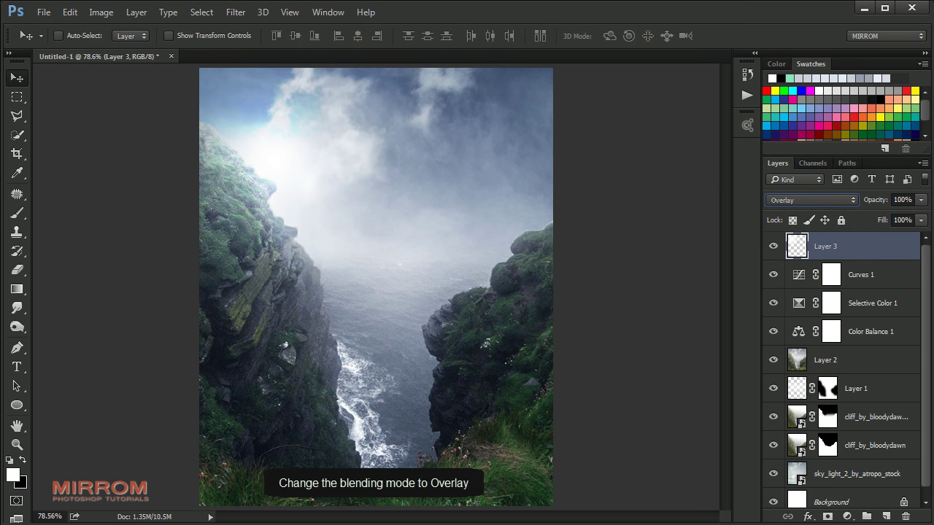
{"action": "left_click_drag", "start_coordinate": [921, 200], "coordinate": [905, 218]}
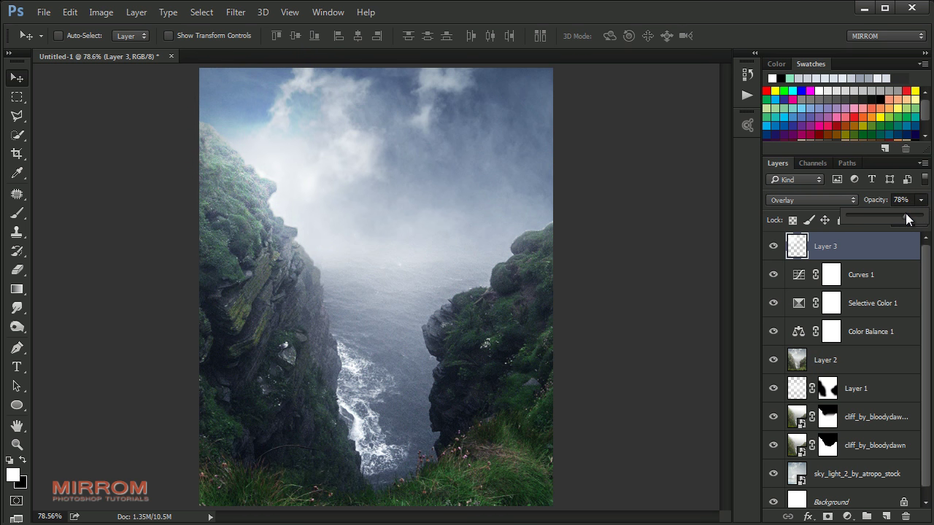
{"action": "left_click", "coordinate": [884, 246]}
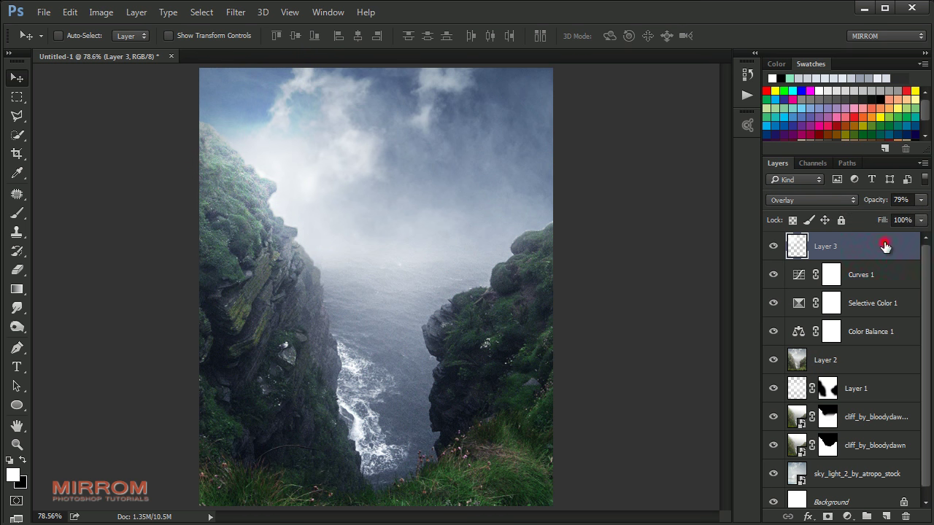
Add a layer mask to Layer 3 and load the cliff shapes as a selection
{"action": "left_click", "coordinate": [828, 516]}
{"action": "scroll", "coordinate": [793, 417], "scroll_direction": "down", "scroll_amount": 1}
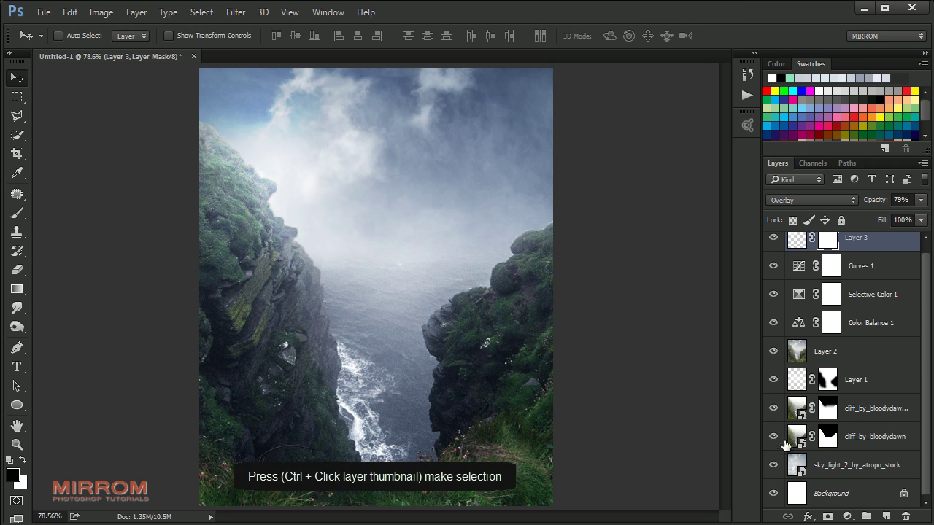
{"action": "left_click", "coordinate": [828, 437], "text": "ctrl"}
{"action": "scroll", "coordinate": [825, 379], "scroll_direction": "up", "scroll_amount": 1}
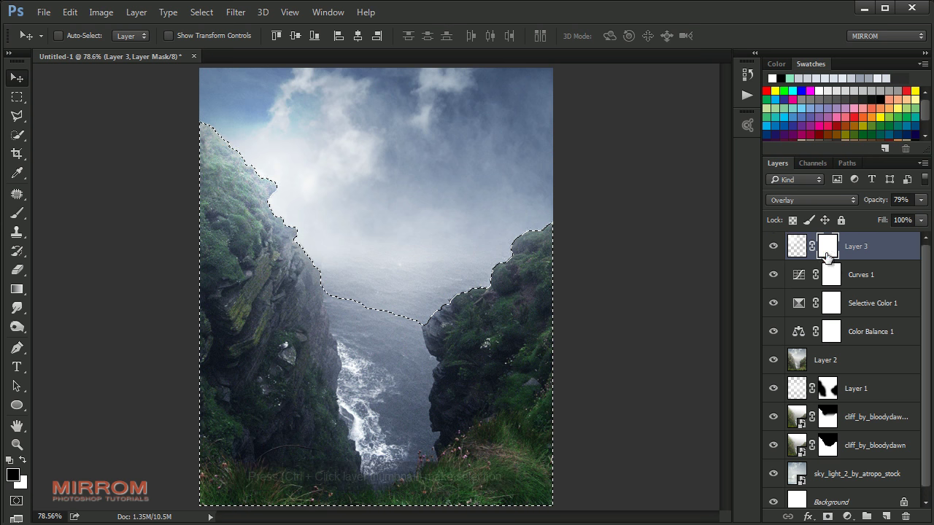
Paint black over both cliffs with a 175px brush, deselect, and compare the glow
{"action": "key", "text": "b"}
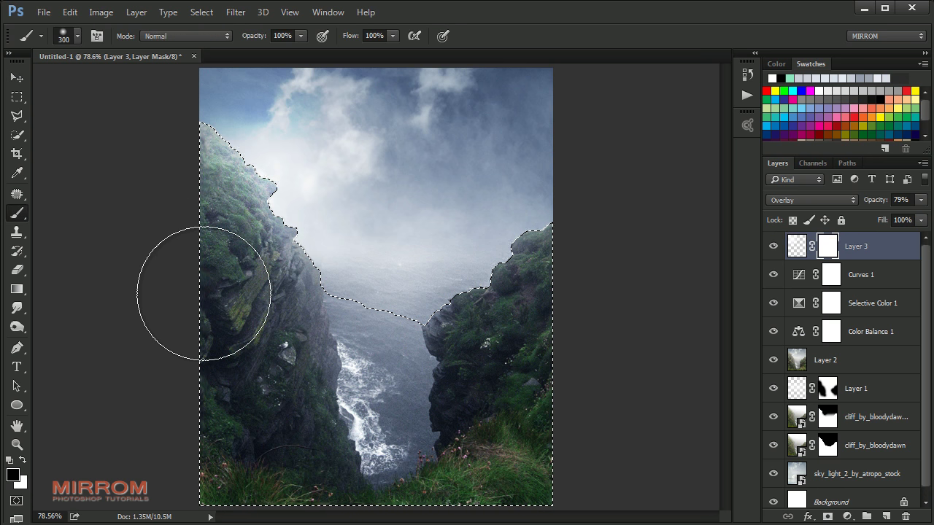
{"action": "key", "text": "bracketleft"}
{"action": "key", "text": "bracketleft"}
{"action": "key", "text": "bracketleft"}
{"action": "left_click_drag", "start_coordinate": [260, 313], "coordinate": [282, 323]}
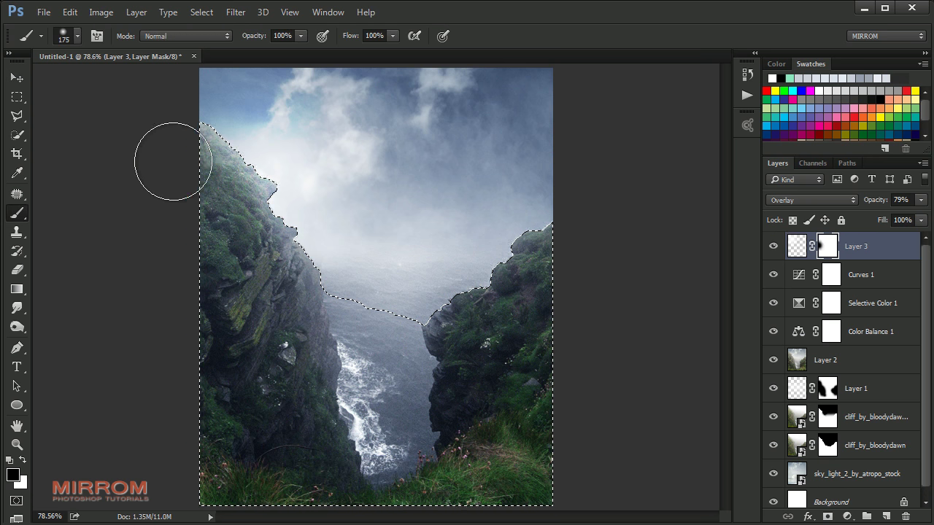
{"action": "mouse_move", "coordinate": [185, 205]}
{"action": "left_mouse_down"}
{"action": "mouse_move", "coordinate": [246, 261]}
{"action": "mouse_move", "coordinate": [209, 187]}
{"action": "left_mouse_up"}
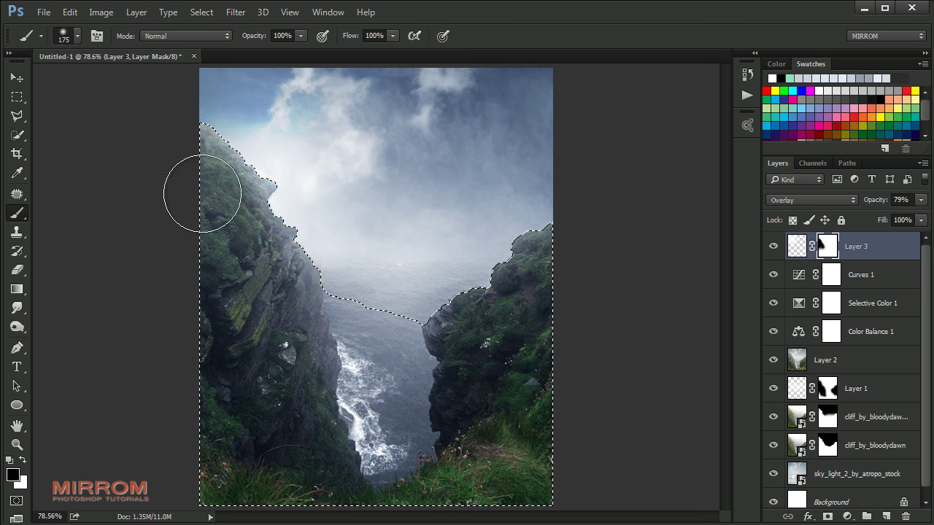
{"action": "left_click_drag", "start_coordinate": [567, 275], "coordinate": [499, 371]}
{"action": "key", "text": "ctrl+d"}
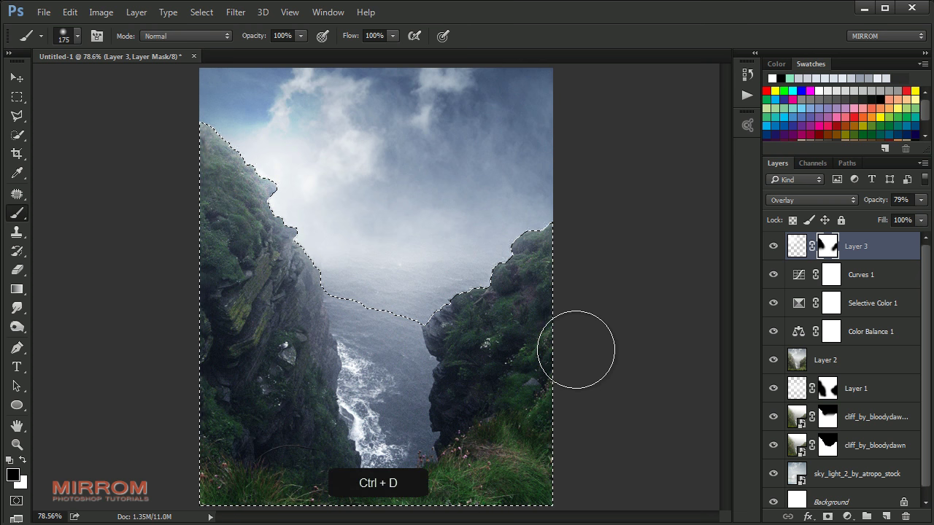
{"action": "left_click", "coordinate": [773, 246]}
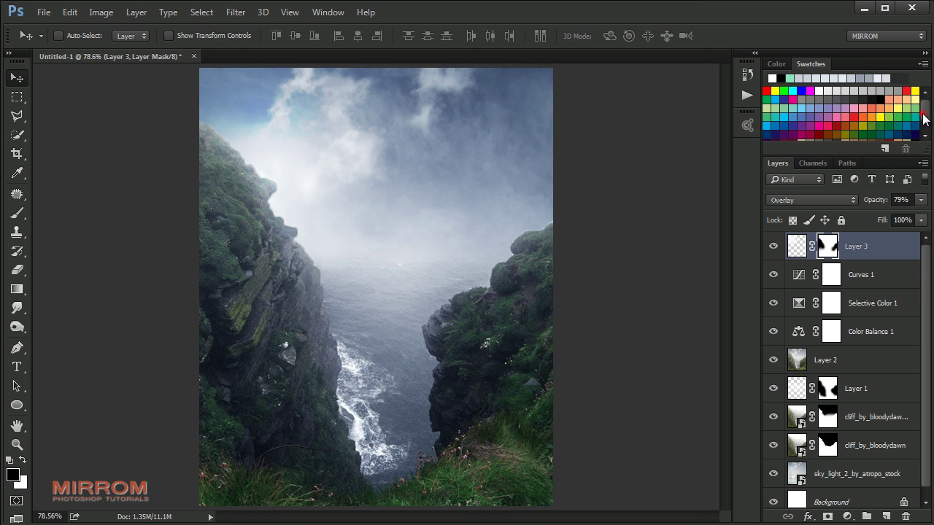
{"action": "left_click_drag", "start_coordinate": [924, 115], "coordinate": [927, 140]}
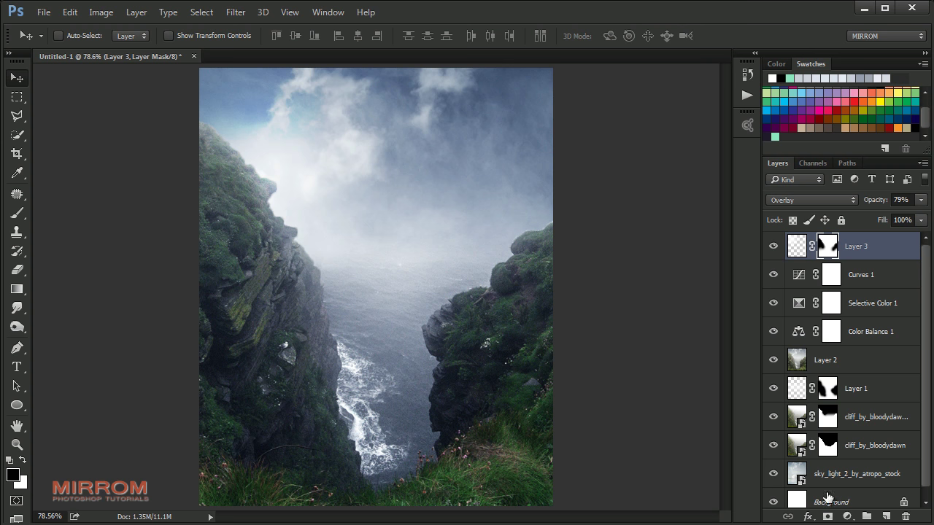
Add a radial gradient fill running from mint green to transparent
{"action": "left_click", "coordinate": [846, 516]}
{"action": "left_click", "coordinate": [876, 214]}
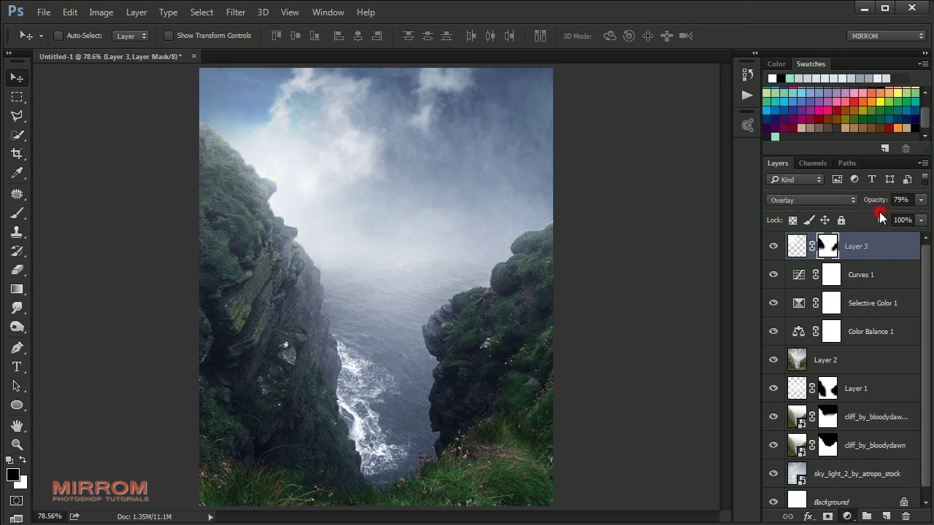
{"action": "left_click", "coordinate": [587, 300]}
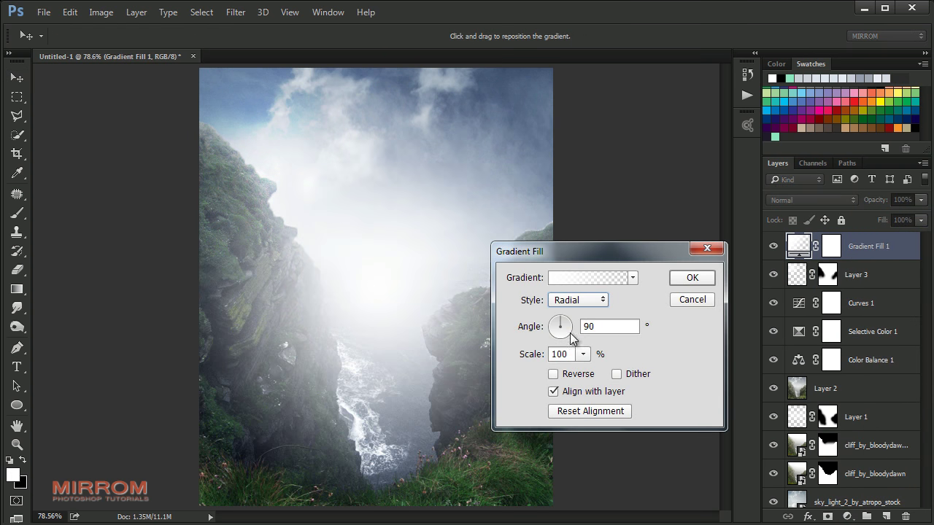
{"action": "left_click", "coordinate": [564, 278]}
{"action": "left_click", "coordinate": [456, 382]}
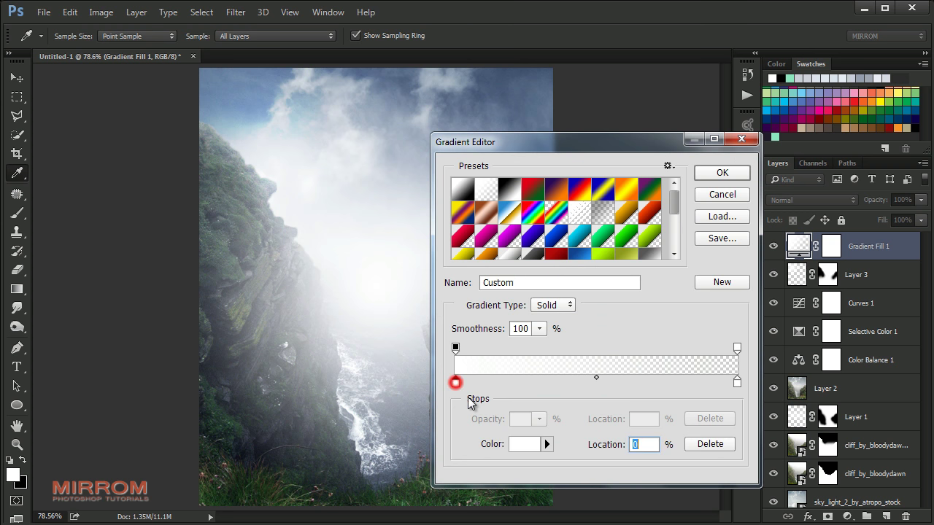
{"action": "left_click", "coordinate": [538, 443]}
{"action": "left_click", "coordinate": [774, 136]}
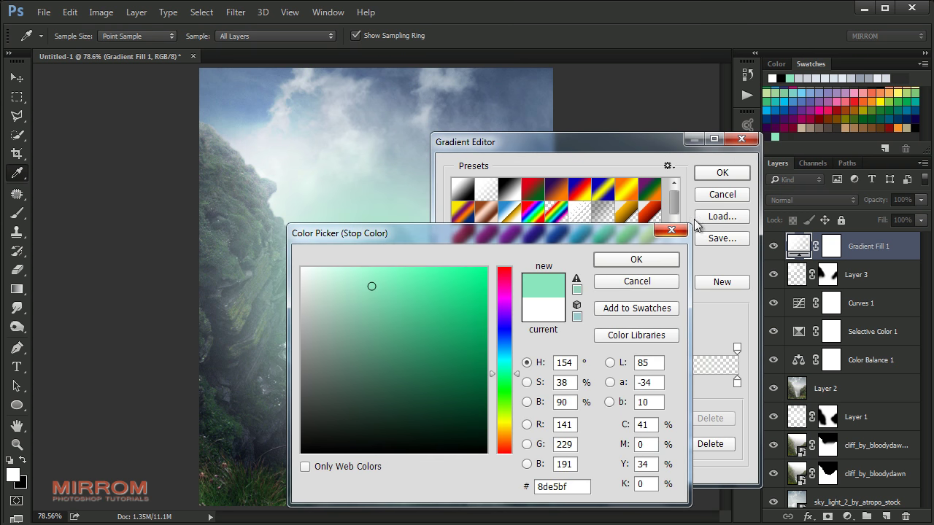
{"action": "left_click", "coordinate": [636, 259]}
{"action": "left_click", "coordinate": [738, 349]}
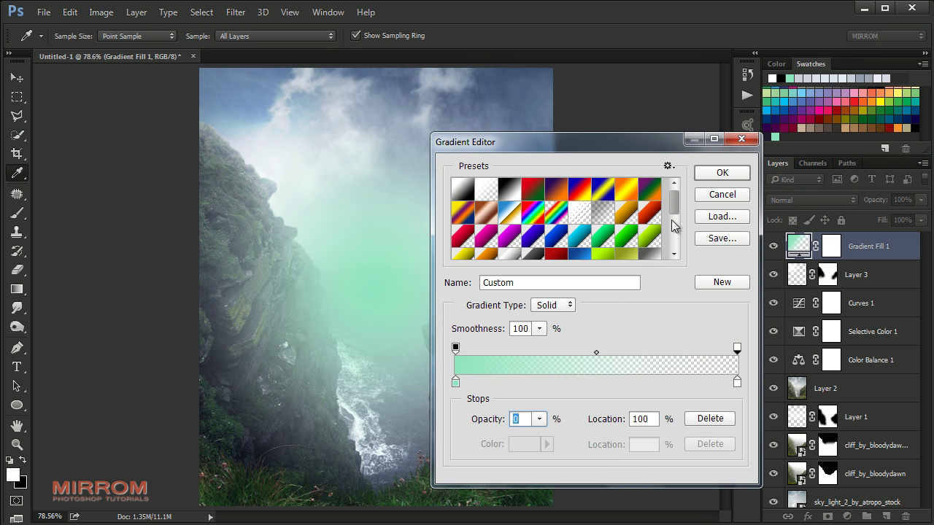
{"action": "left_click", "coordinate": [722, 173]}
Move the green glow to the top-right sky, enlarge its scale, and apply the fill
{"action": "left_click_drag", "start_coordinate": [583, 252], "coordinate": [621, 284]}
{"action": "left_click_drag", "start_coordinate": [412, 255], "coordinate": [496, 139]}
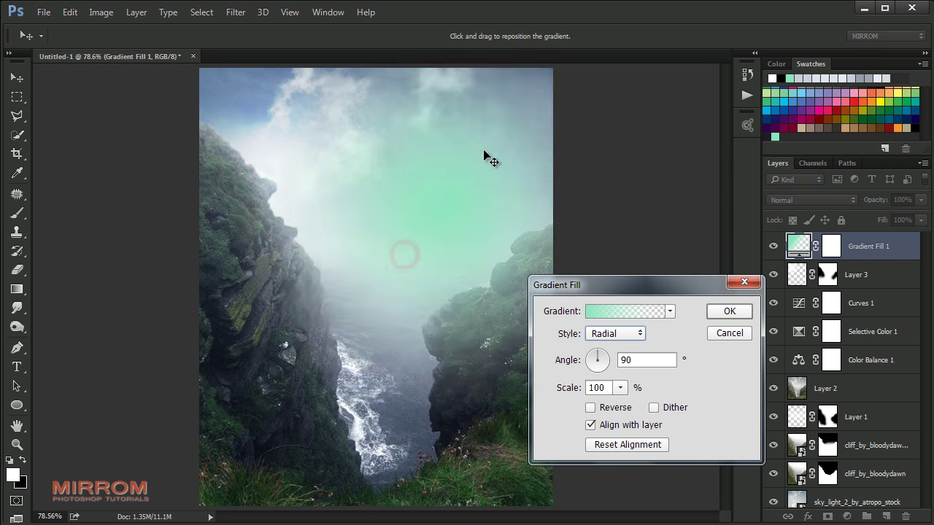
{"action": "left_click_drag", "start_coordinate": [563, 387], "coordinate": [580, 393]}
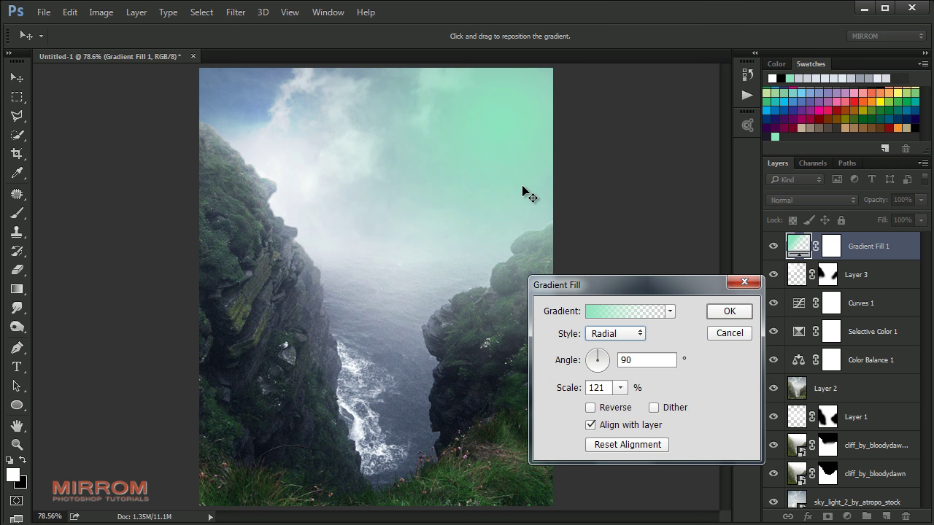
{"action": "left_click", "coordinate": [504, 143]}
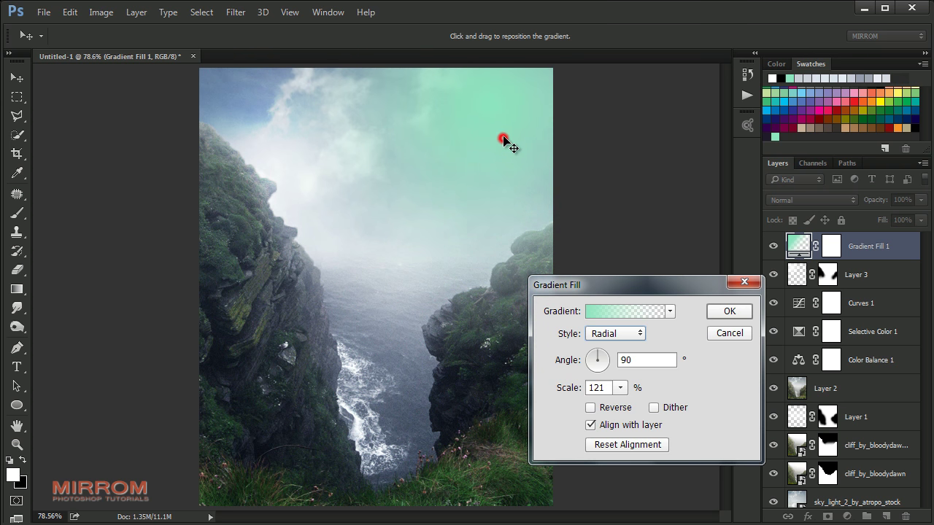
{"action": "left_click", "coordinate": [728, 311]}
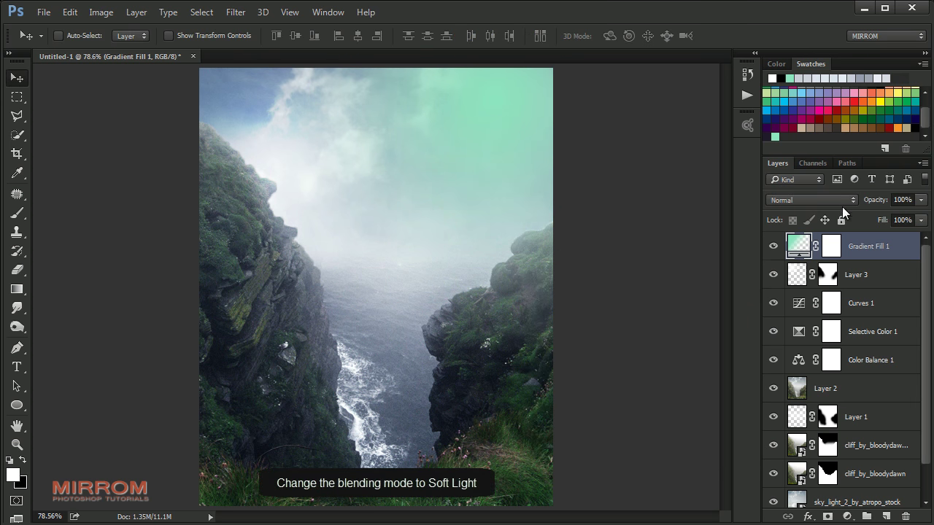
Blend the gradient fill as Soft Light and switch to person-842429_1920.psd
{"action": "left_click", "coordinate": [842, 201]}
{"action": "left_click", "coordinate": [823, 375]}
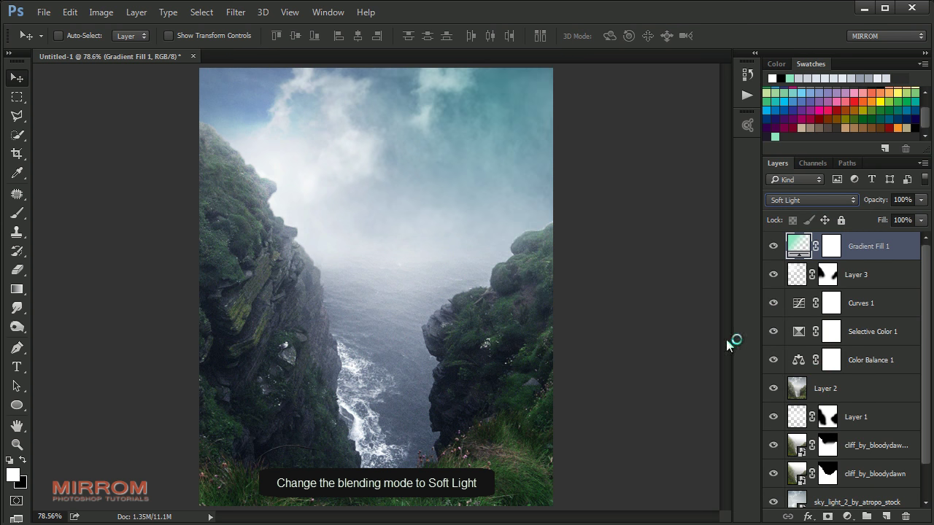
{"action": "left_click", "coordinate": [666, 315]}
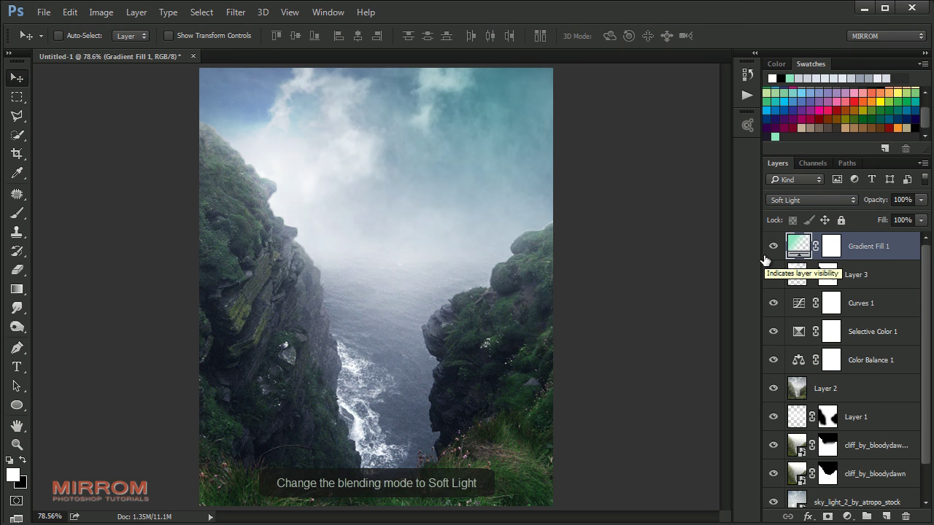
{"action": "left_click", "coordinate": [310, 61]}
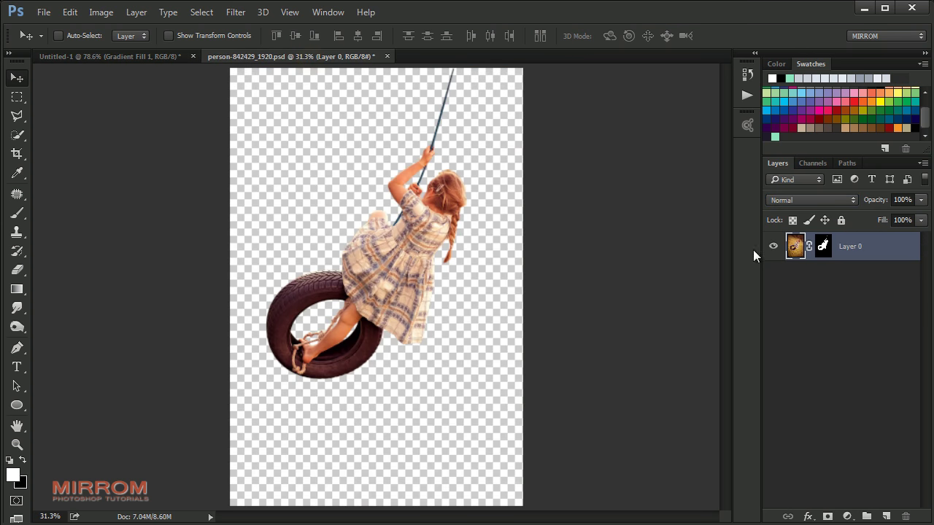
Check the girl's layer mask, then drag the girl layer into the cliff composite
{"action": "right_click", "coordinate": [821, 248]}
{"action": "left_click", "coordinate": [828, 258]}
{"action": "right_click", "coordinate": [821, 248]}
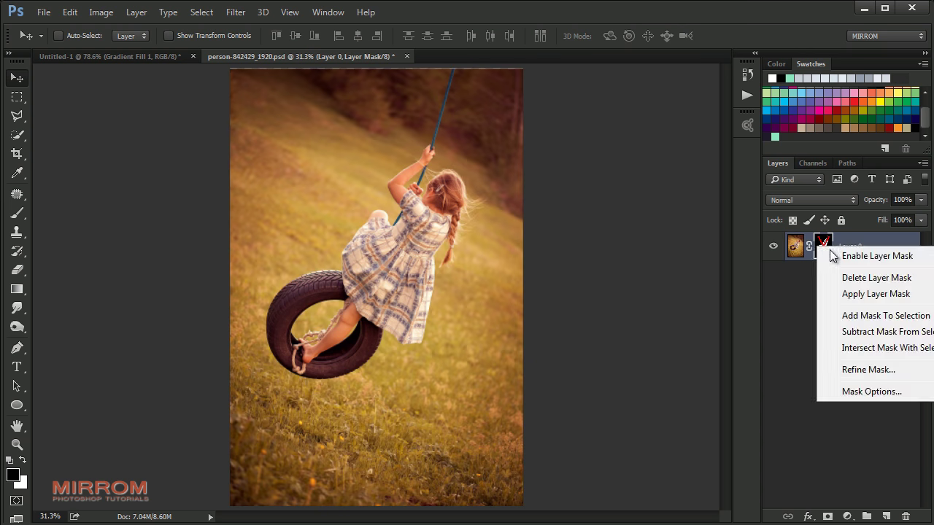
{"action": "left_click", "coordinate": [832, 254]}
{"action": "left_click", "coordinate": [795, 246]}
{"action": "left_click_drag", "start_coordinate": [395, 268], "coordinate": [335, 219]}
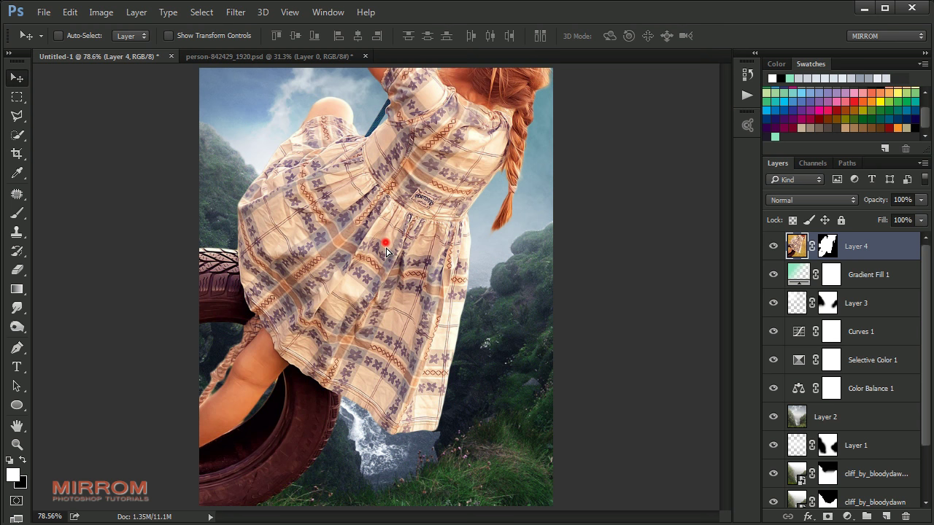
{"action": "left_click_drag", "start_coordinate": [387, 252], "coordinate": [444, 204]}
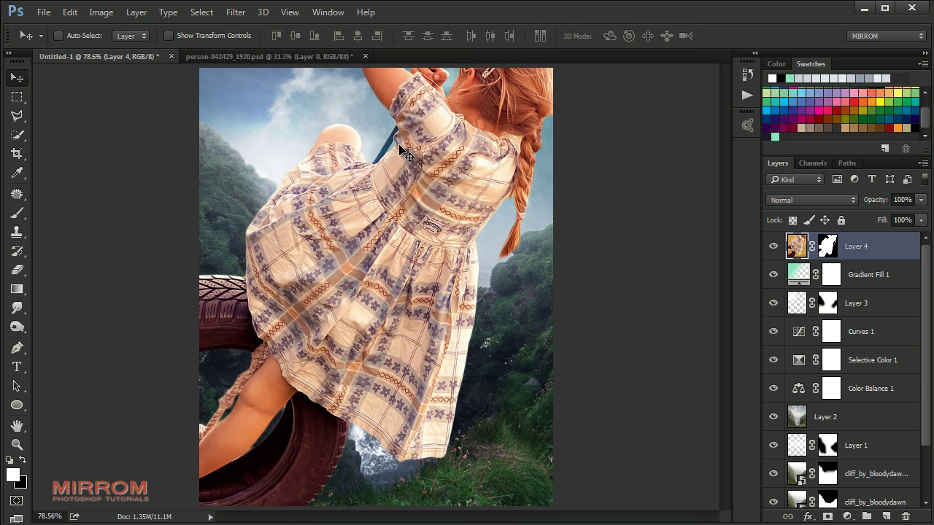
Scale the girl to 42% and tilt her between the cliffs
{"action": "key", "text": "ctrl+t"}
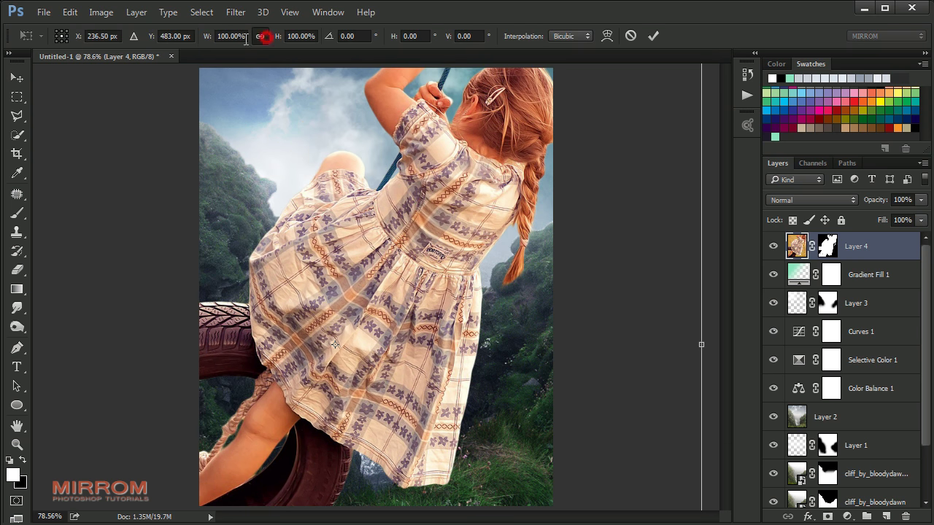
{"action": "left_click_drag", "start_coordinate": [208, 36], "coordinate": [169, 61]}
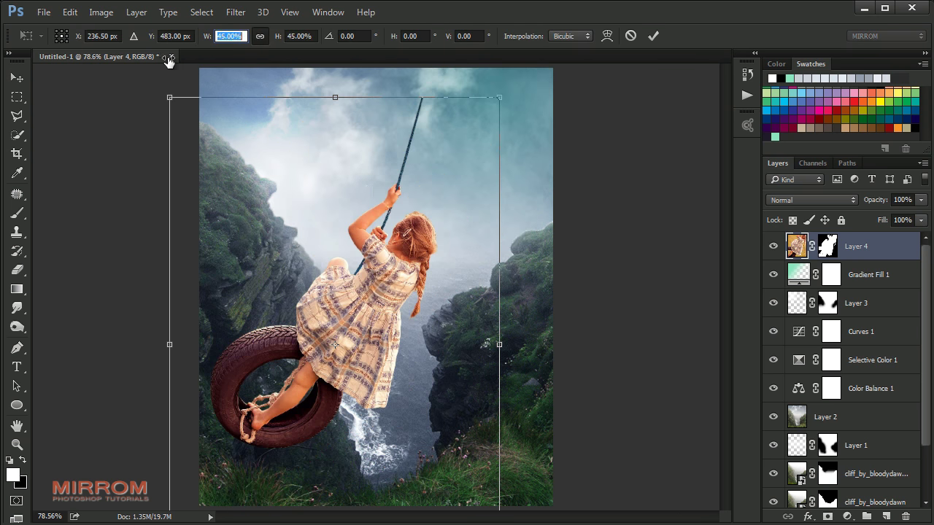
{"action": "left_click_drag", "start_coordinate": [349, 209], "coordinate": [389, 181]}
{"action": "left_click_drag", "start_coordinate": [600, 204], "coordinate": [588, 163]}
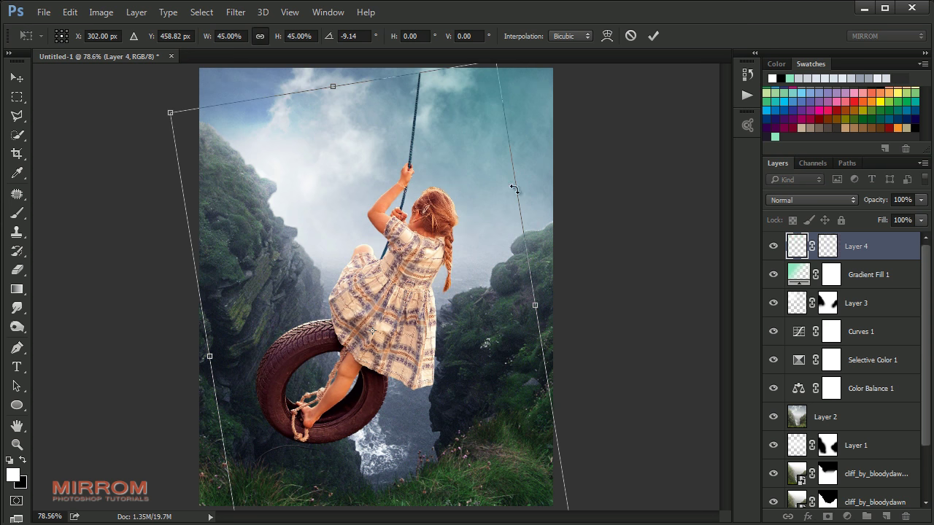
{"action": "left_click_drag", "start_coordinate": [514, 188], "coordinate": [483, 180]}
{"action": "left_click_drag", "start_coordinate": [611, 209], "coordinate": [567, 204]}
{"action": "left_click_drag", "start_coordinate": [401, 225], "coordinate": [435, 235]}
{"action": "left_click_drag", "start_coordinate": [601, 212], "coordinate": [600, 202]}
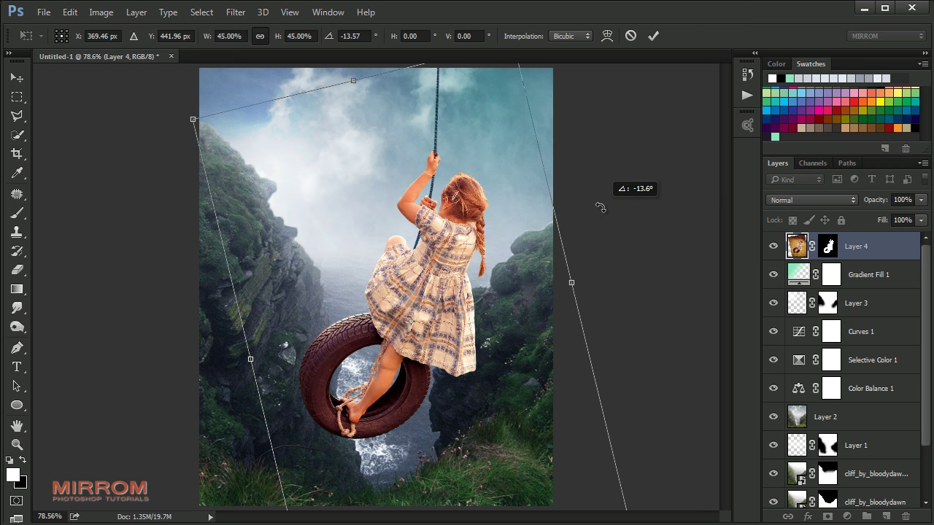
{"action": "left_click", "coordinate": [229, 37]}
{"action": "key", "text": "Down"}
{"action": "key", "text": "Down"}
{"action": "key", "text": "Down"}
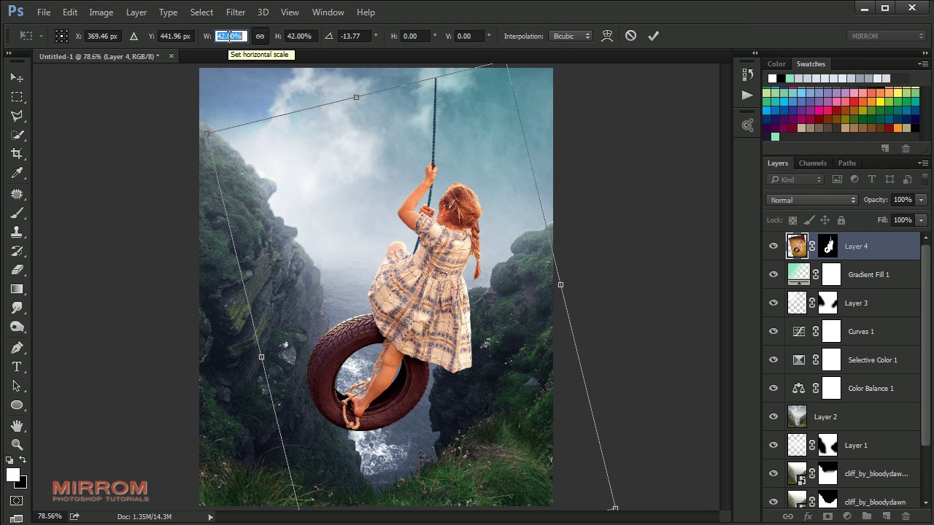
{"action": "left_click", "coordinate": [653, 38]}
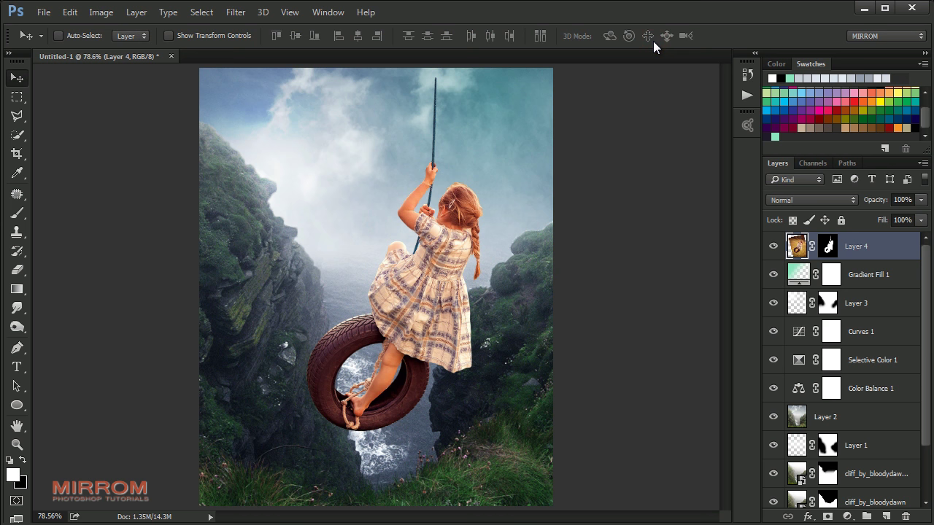
Nudge the girl up and right, apply her layer mask, and rename the layer Model
{"action": "key", "text": "shift+Up"}
{"action": "key", "text": "shift+Up"}
{"action": "key", "text": "shift+Right"}
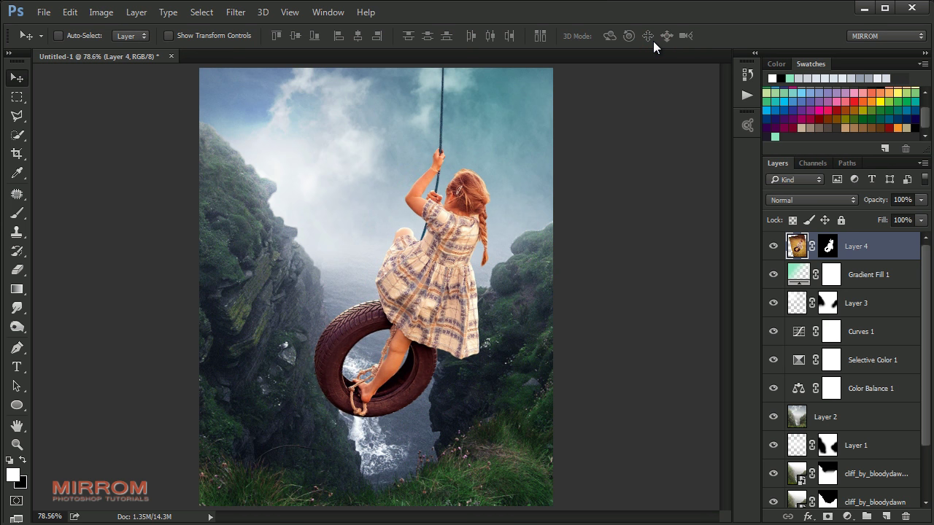
{"action": "key", "text": "shift+Up"}
{"action": "key", "text": "shift+Up"}
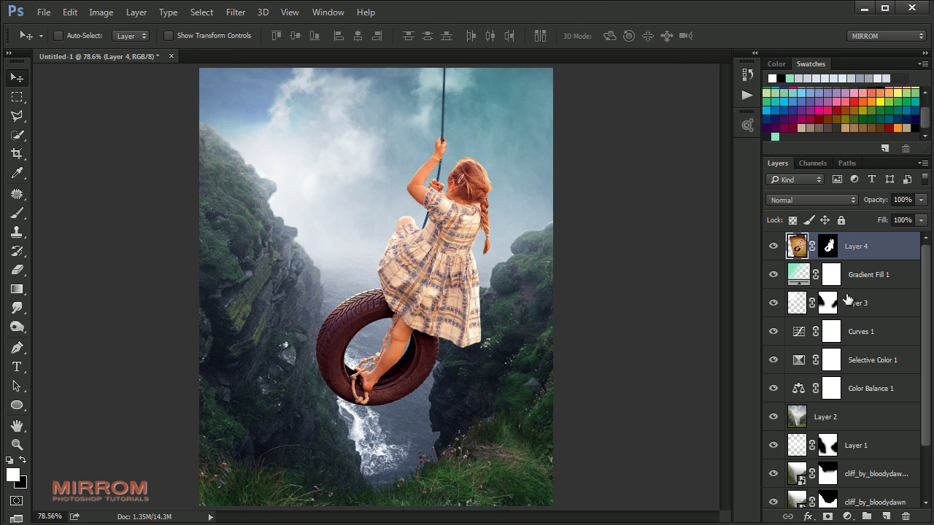
{"action": "right_click", "coordinate": [820, 248]}
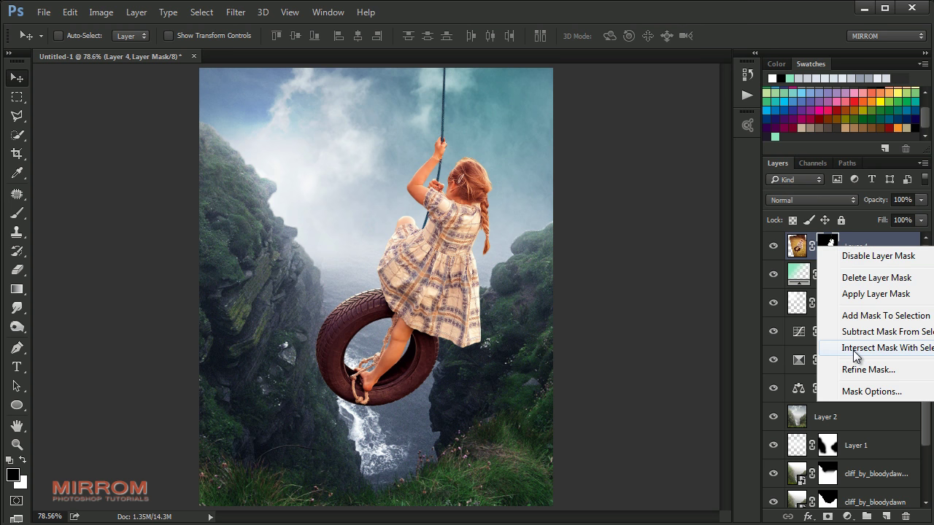
{"action": "left_click", "coordinate": [867, 300]}
{"action": "double_click", "coordinate": [825, 248]}
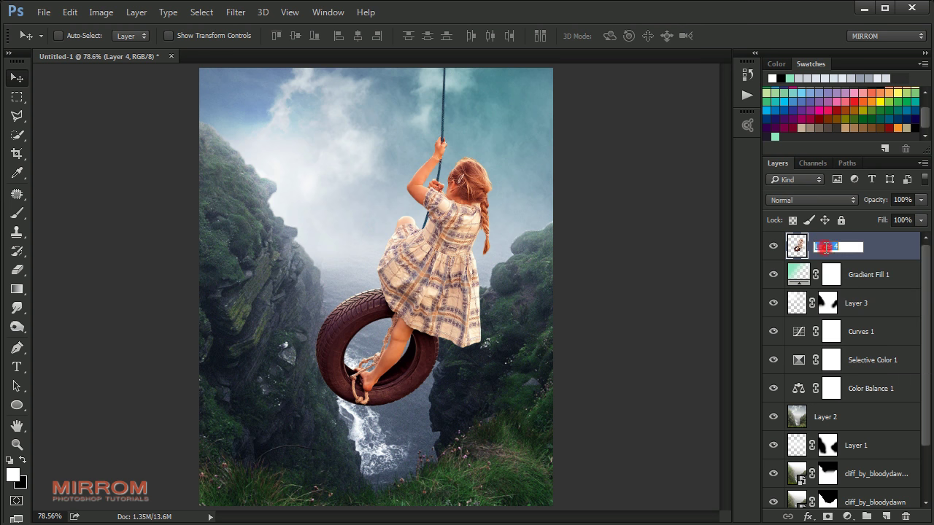
{"action": "type", "text": "Model"}
{"action": "key", "text": "Return"}
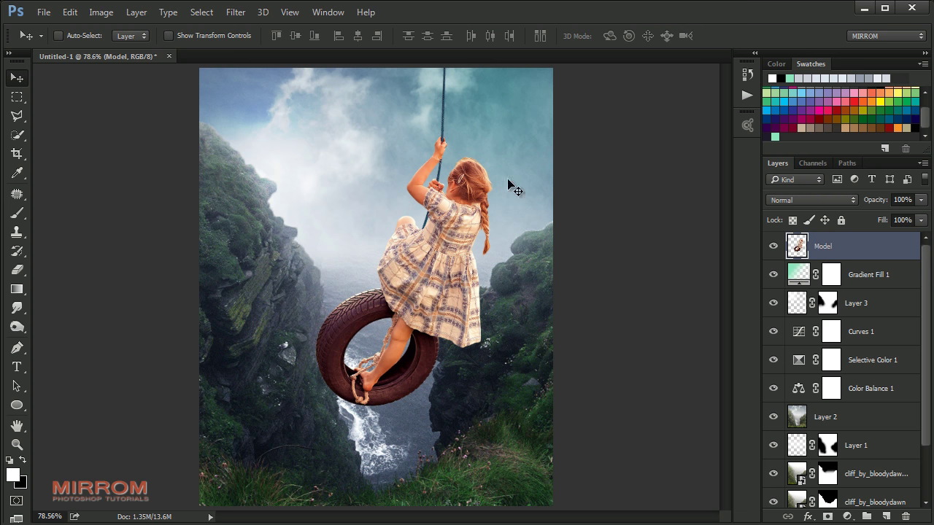
{"action": "left_click", "coordinate": [236, 13]}
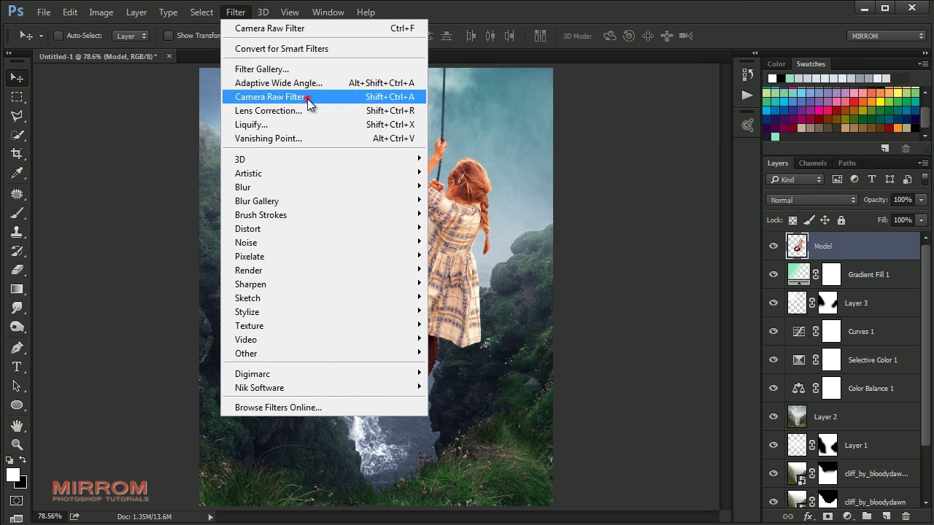
Camera Raw grade Model: Vibrance −72, Saturation −24, Exposure +0.15, Highlights −80, Whites +30, Clarity +83
{"action": "left_click", "coordinate": [306, 96]}
{"action": "left_click", "coordinate": [428, 236]}
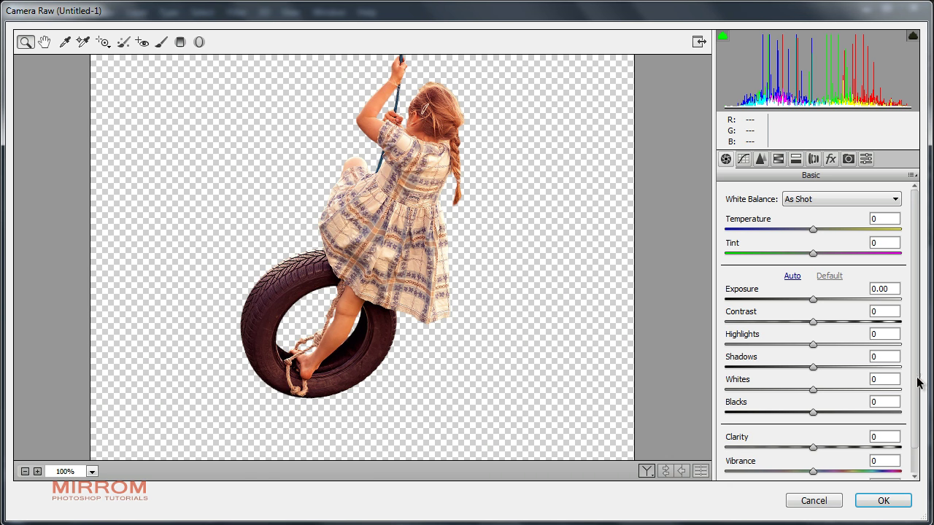
{"action": "left_click_drag", "start_coordinate": [916, 344], "coordinate": [900, 387]}
{"action": "left_click_drag", "start_coordinate": [813, 444], "coordinate": [751, 445]}
{"action": "left_click_drag", "start_coordinate": [812, 468], "coordinate": [791, 473]}
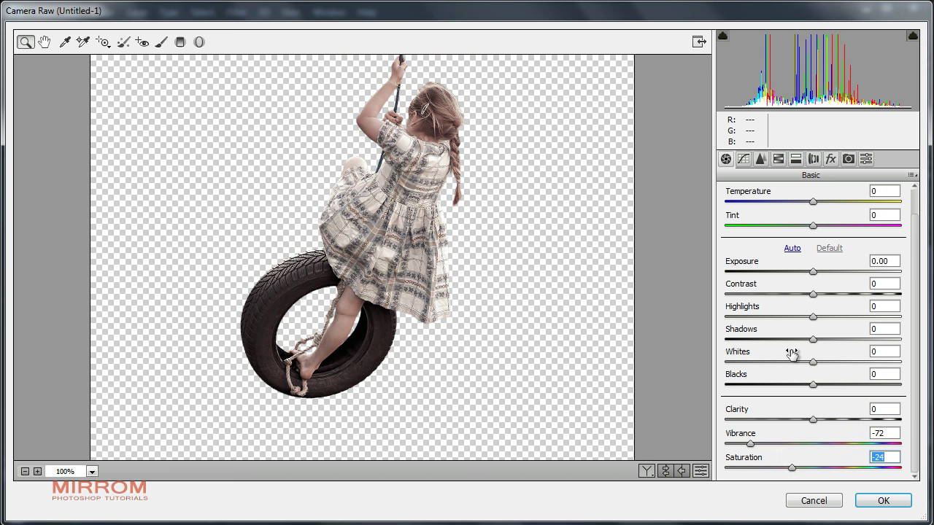
{"action": "left_click_drag", "start_coordinate": [815, 271], "coordinate": [819, 270]}
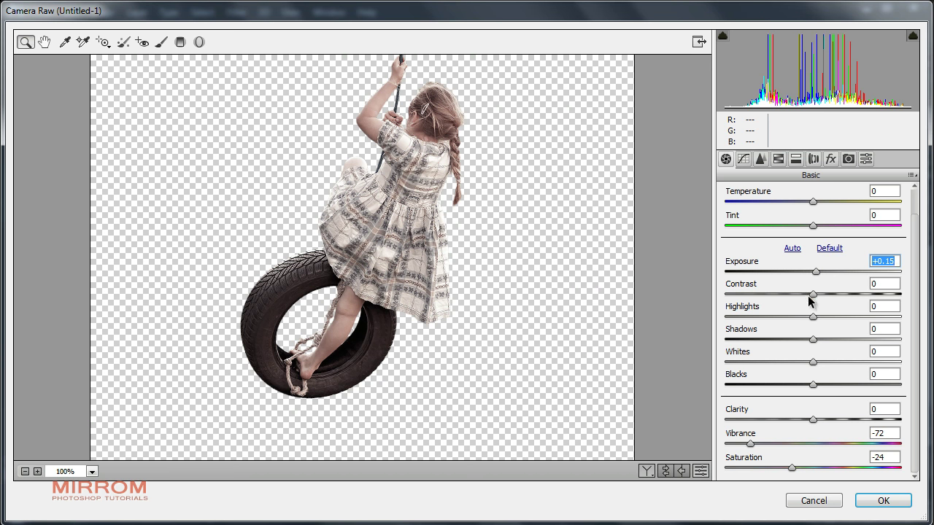
{"action": "left_click_drag", "start_coordinate": [813, 316], "coordinate": [743, 328]}
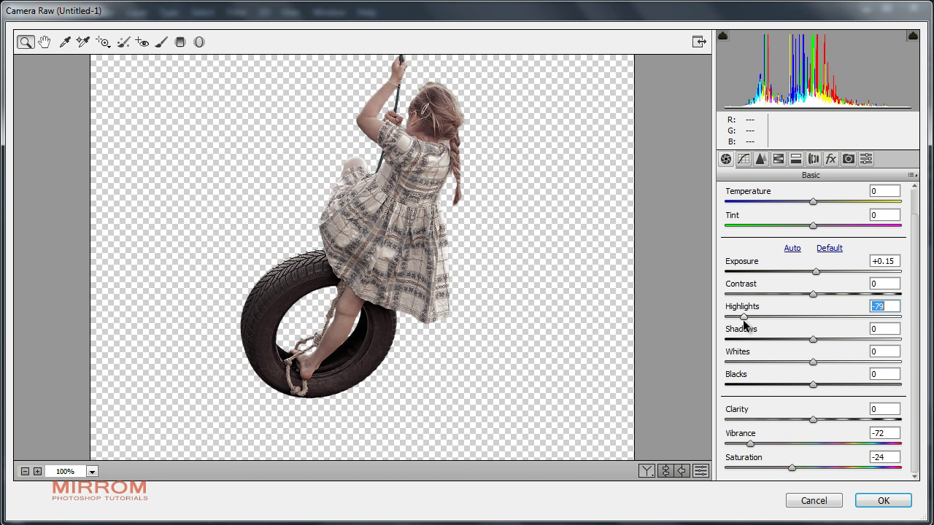
{"action": "left_click_drag", "start_coordinate": [812, 362], "coordinate": [839, 363]}
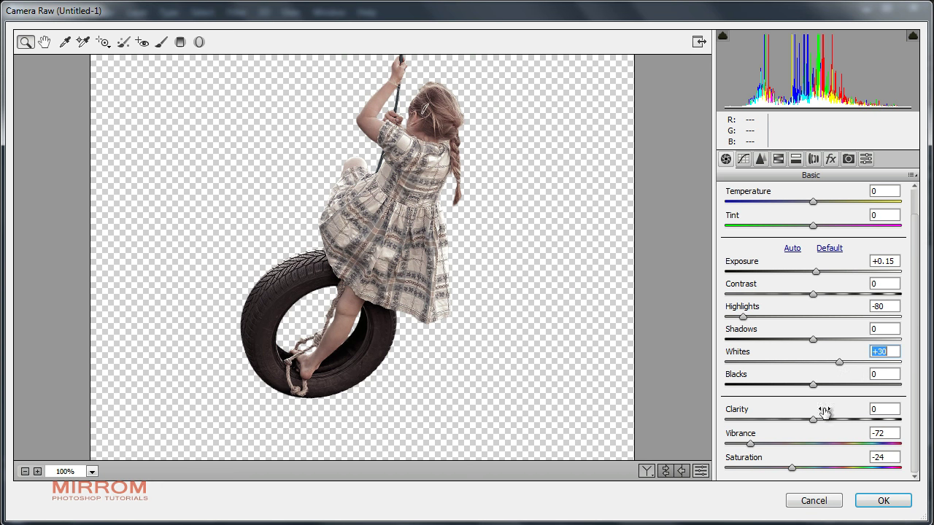
{"action": "mouse_move", "coordinate": [814, 421]}
{"action": "left_mouse_down"}
{"action": "mouse_move", "coordinate": [889, 421]}
{"action": "mouse_move", "coordinate": [889, 431]}
{"action": "left_mouse_up"}
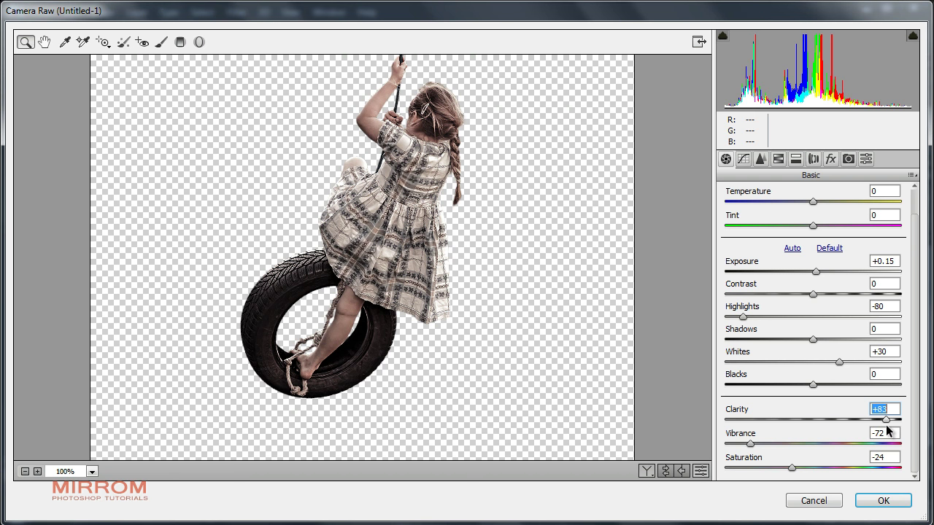
{"action": "left_click", "coordinate": [870, 500]}
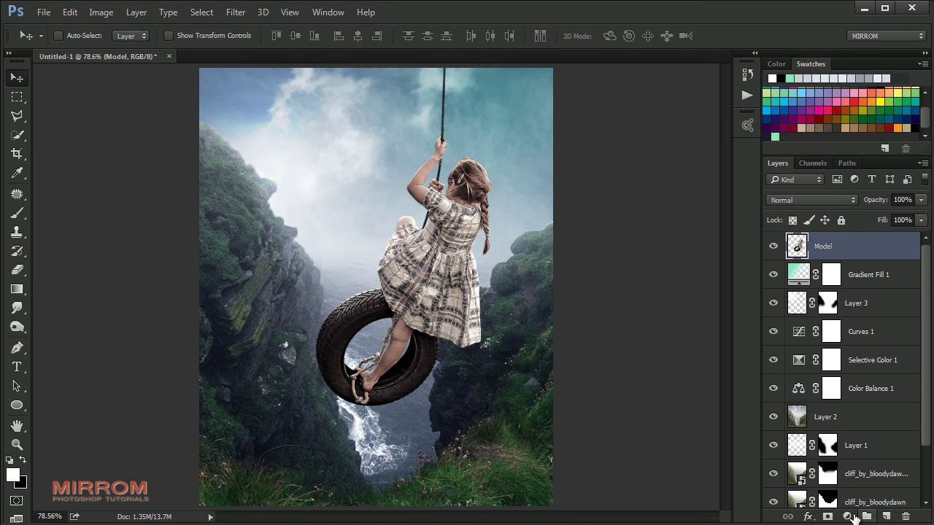
Add a Vibrance adjustment clipped to Model, lowering Vibrance to about −25
{"action": "left_click", "coordinate": [847, 517]}
{"action": "left_click", "coordinate": [773, 321]}
{"action": "left_click", "coordinate": [646, 494]}
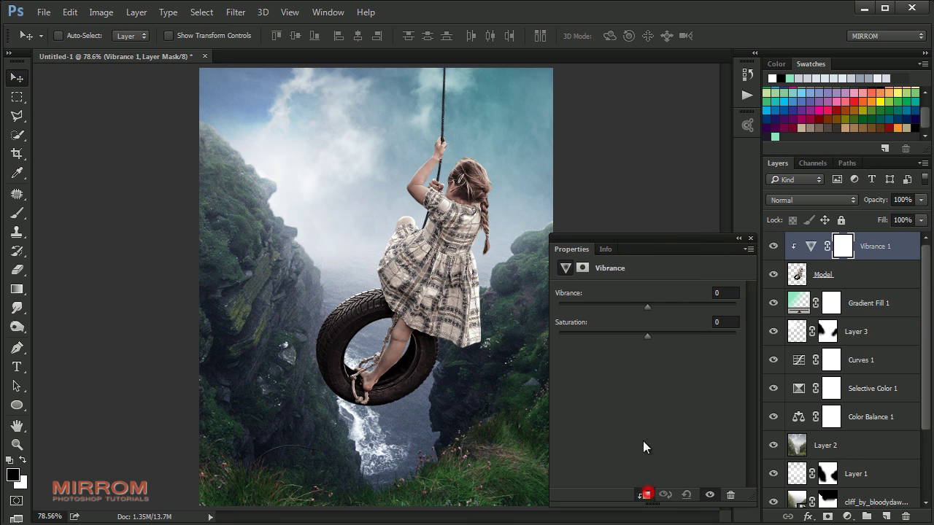
{"action": "left_click_drag", "start_coordinate": [631, 307], "coordinate": [627, 307]}
{"action": "left_click", "coordinate": [750, 239]}
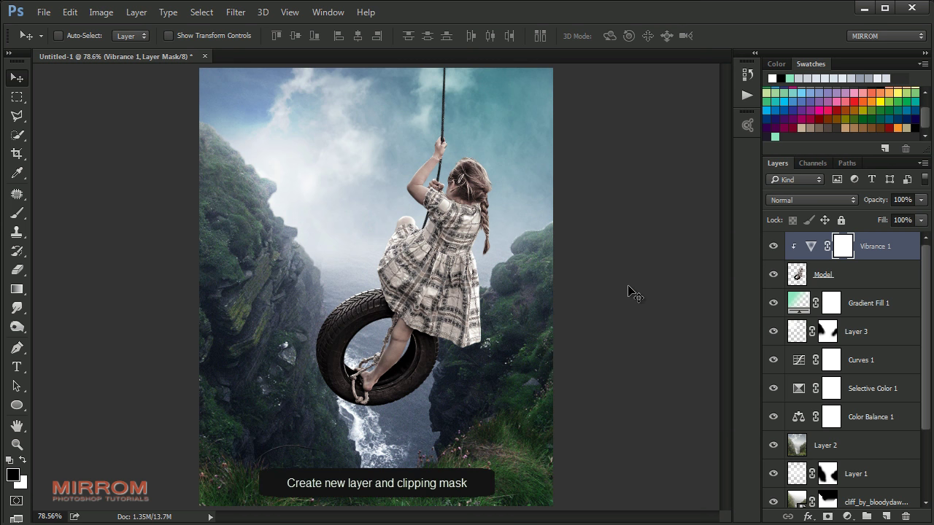
Add a new clipped layer and fill it with gray
{"action": "left_click", "coordinate": [885, 516]}
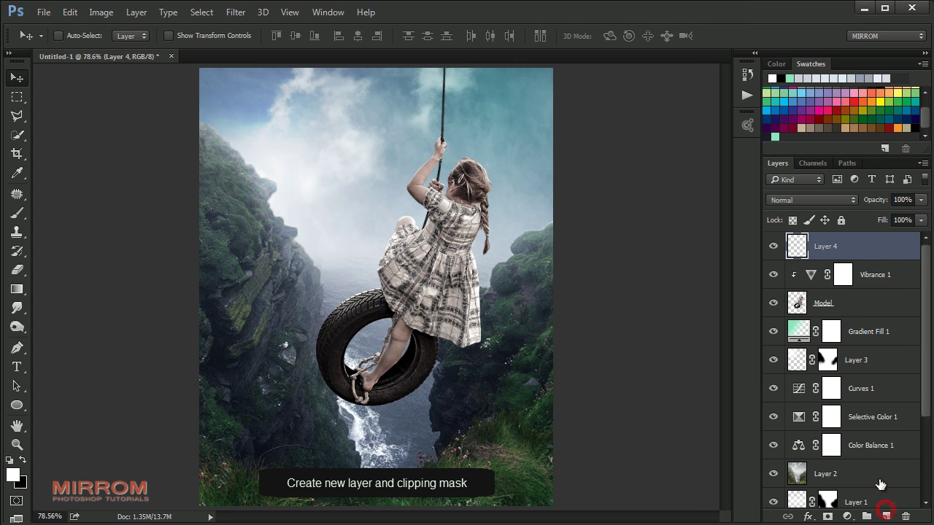
{"action": "right_click", "coordinate": [889, 246]}
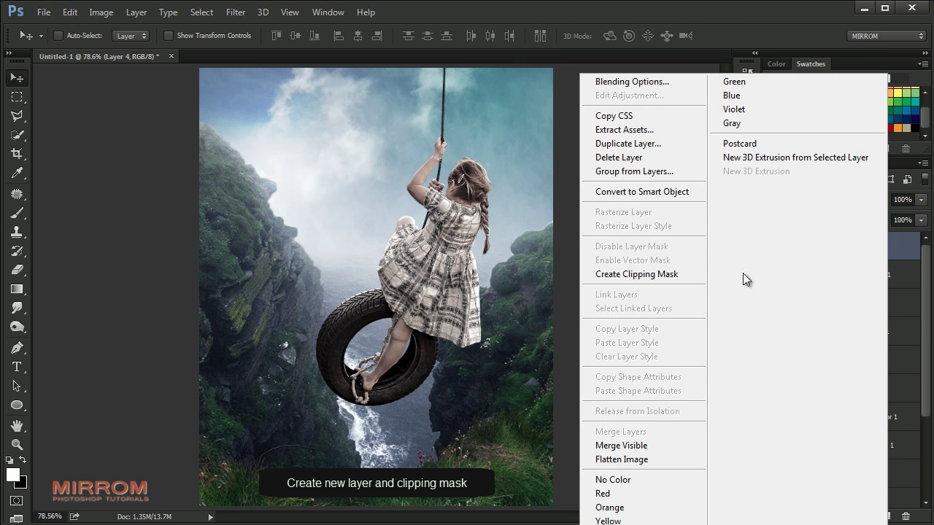
{"action": "left_click", "coordinate": [699, 273]}
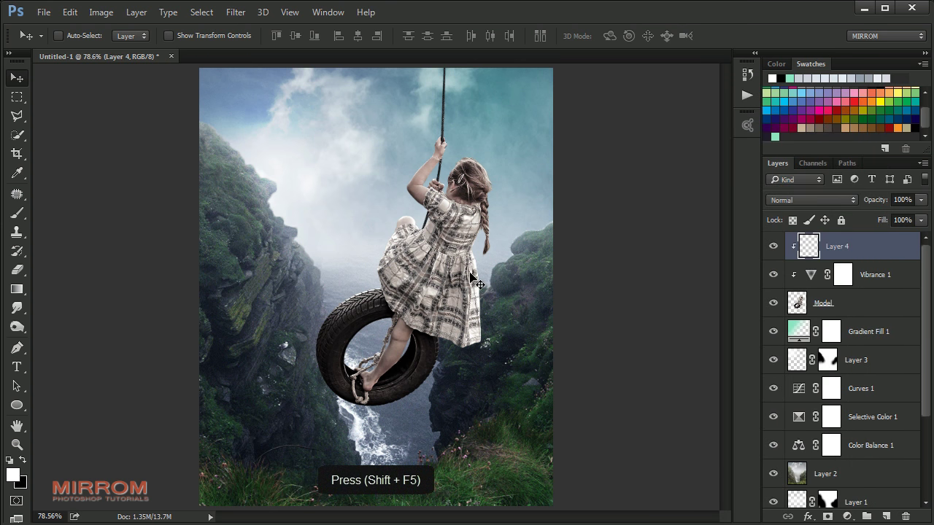
{"action": "key", "text": "shift+F5"}
{"action": "left_click", "coordinate": [553, 188]}
{"action": "left_click", "coordinate": [561, 294]}
{"action": "left_click", "coordinate": [572, 232]}
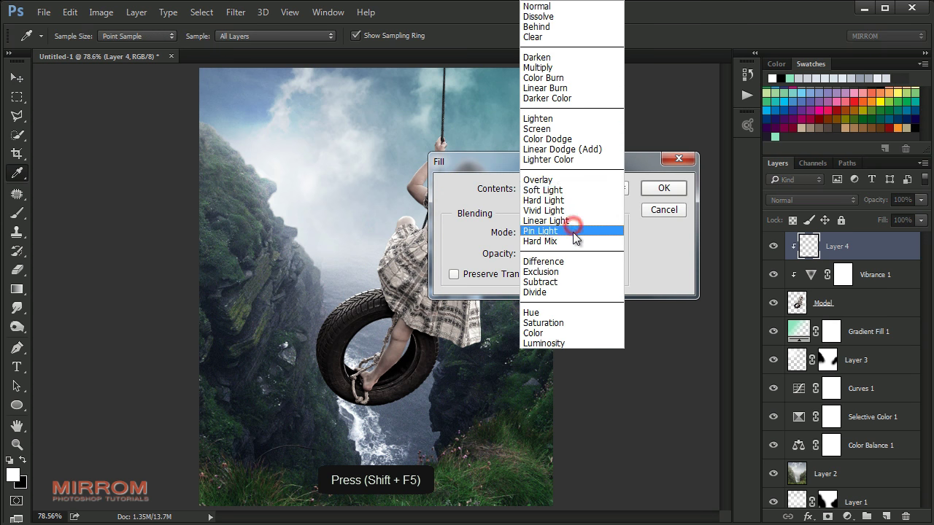
{"action": "left_click", "coordinate": [562, 190]}
{"action": "left_click", "coordinate": [663, 188]}
Blend the gray layer as Overlay and zoom in and out to check the girl
{"action": "key", "text": "v"}
{"action": "left_click", "coordinate": [774, 201]}
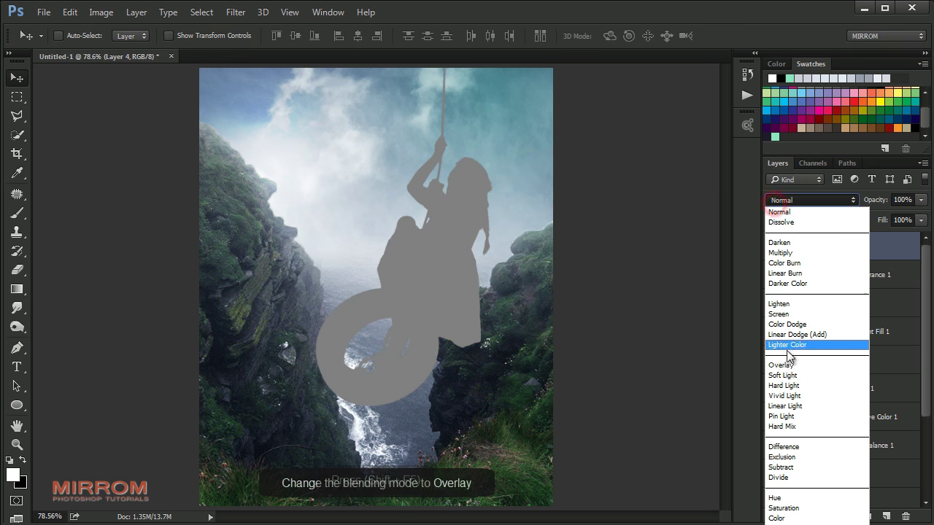
{"action": "left_click", "coordinate": [786, 364]}
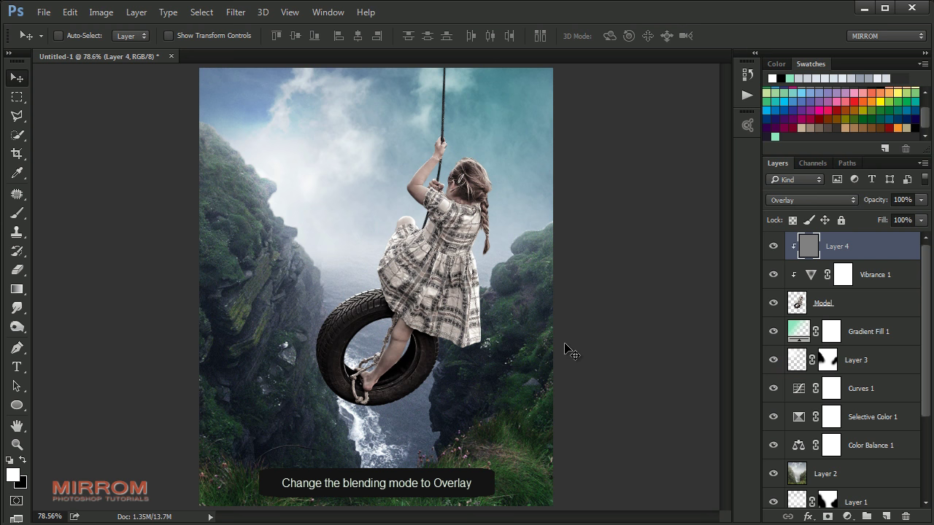
{"action": "key", "text": "ctrl+plus"}
{"action": "key", "text": "ctrl+plus"}
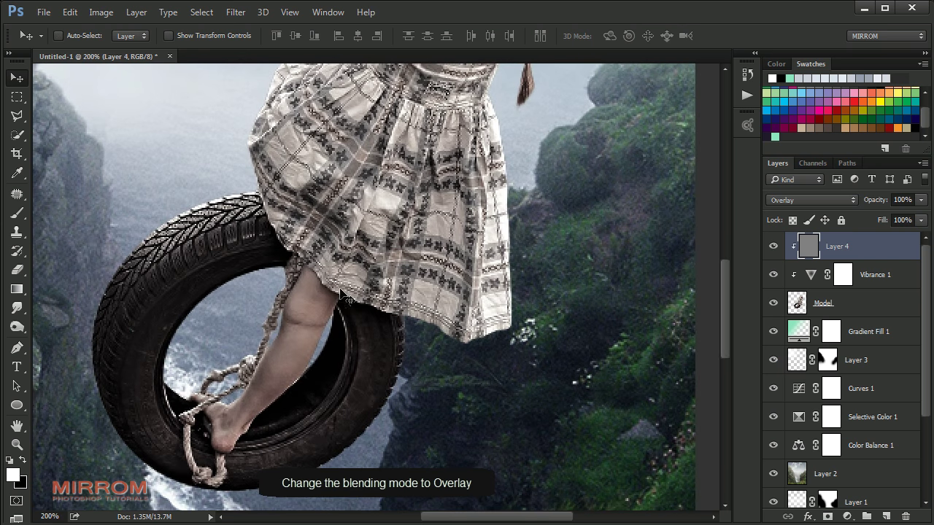
{"action": "key", "text": "ctrl+minus"}
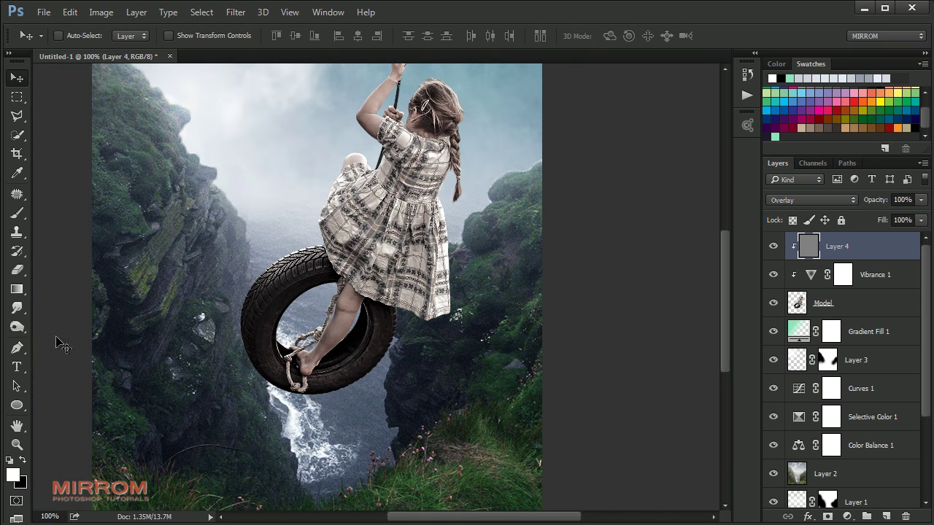
Set the Burn tool to 51% exposure and darken the girl's leg on Layer 4
{"action": "right_click", "coordinate": [18, 327]}
{"action": "left_click", "coordinate": [57, 341]}
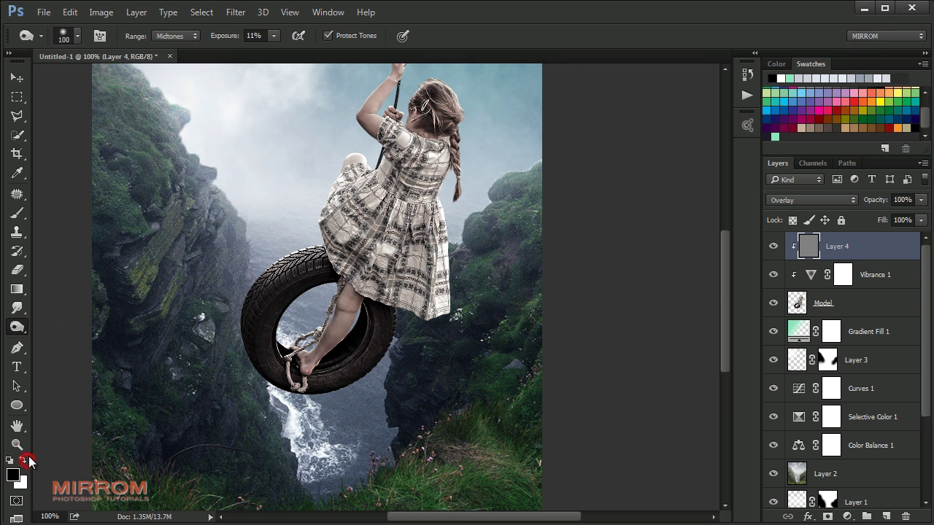
{"action": "mouse_move", "coordinate": [274, 36]}
{"action": "left_mouse_down"}
{"action": "mouse_move", "coordinate": [281, 52]}
{"action": "mouse_move", "coordinate": [307, 54]}
{"action": "left_mouse_up"}
{"action": "mouse_move", "coordinate": [418, 168]}
{"action": "left_mouse_down"}
{"action": "mouse_move", "coordinate": [424, 277]}
{"action": "mouse_move", "coordinate": [442, 212]}
{"action": "mouse_move", "coordinate": [344, 212]}
{"action": "mouse_move", "coordinate": [285, 332]}
{"action": "mouse_move", "coordinate": [233, 358]}
{"action": "left_mouse_up"}
{"action": "key", "text": "bracketleft"}
{"action": "key", "text": "bracketleft"}
{"action": "key", "text": "bracketleft"}
{"action": "scroll", "coordinate": [368, 379], "scroll_direction": "up", "scroll_amount": 1}
{"action": "key", "text": "bracketleft"}
{"action": "key", "text": "bracketleft"}
{"action": "mouse_move", "coordinate": [306, 343]}
{"action": "left_mouse_down"}
{"action": "mouse_move", "coordinate": [370, 210]}
{"action": "mouse_move", "coordinate": [313, 248]}
{"action": "left_mouse_up"}
Burn the girl's hair down along the braid with a smaller brush
{"action": "key", "text": "bracketright"}
{"action": "scroll", "coordinate": [318, 292], "scroll_direction": "down", "scroll_amount": 2}
{"action": "scroll", "coordinate": [368, 146], "scroll_direction": "up", "scroll_amount": 2}
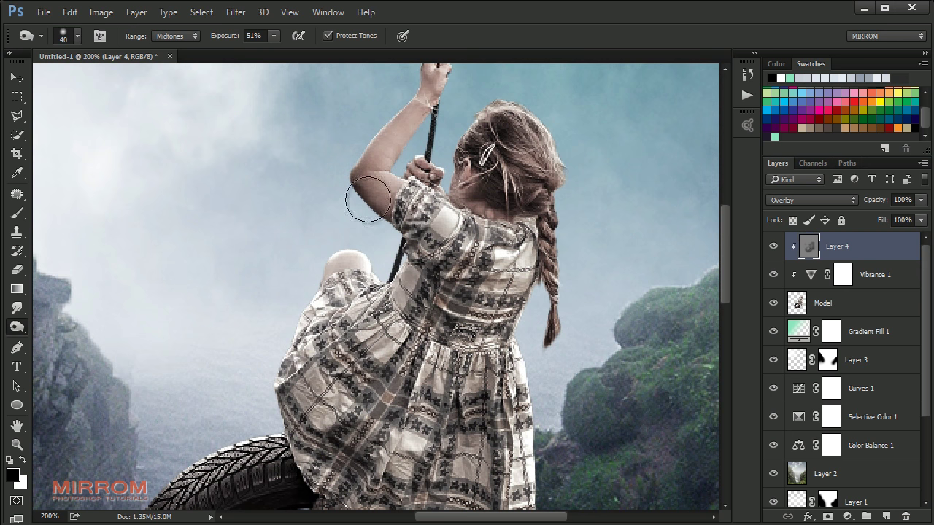
{"action": "key", "text": "bracketleft"}
{"action": "key", "text": "bracketleft"}
{"action": "key", "text": "bracketleft"}
{"action": "scroll", "coordinate": [437, 219], "scroll_direction": "up", "scroll_amount": 2}
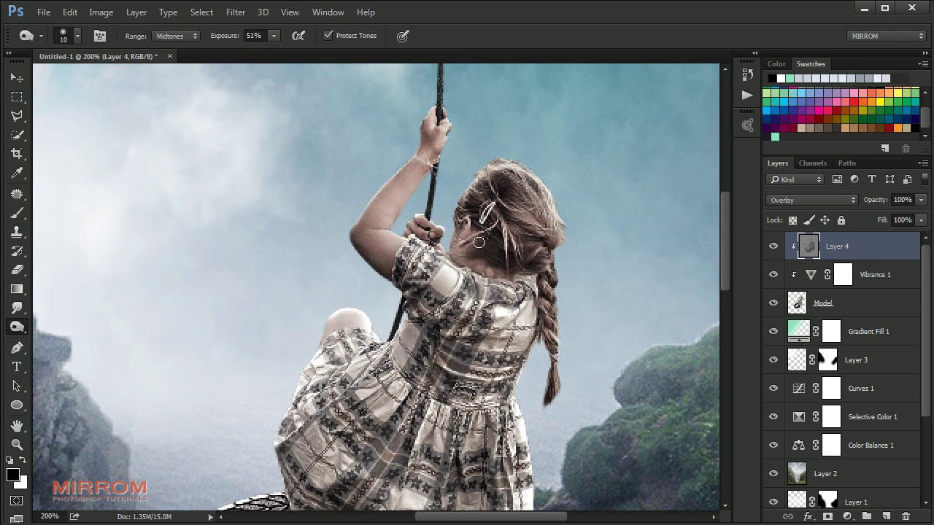
{"action": "key", "text": "bracketleft"}
{"action": "mouse_move", "coordinate": [479, 242]}
{"action": "left_mouse_down"}
{"action": "mouse_move", "coordinate": [480, 192]}
{"action": "mouse_move", "coordinate": [551, 289]}
{"action": "left_mouse_up"}
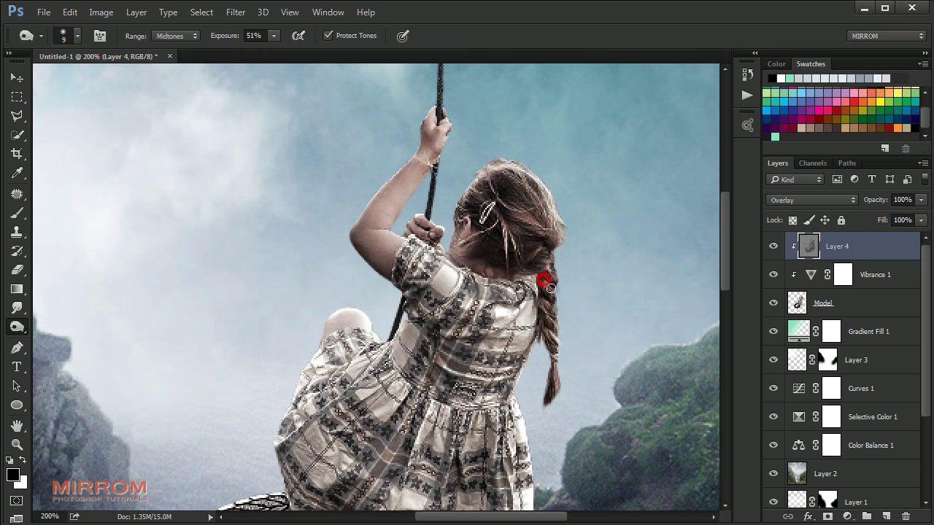
{"action": "scroll", "coordinate": [530, 182], "scroll_direction": "down", "scroll_amount": 1}
{"action": "scroll", "coordinate": [438, 241], "scroll_direction": "down", "scroll_amount": 1}
{"action": "key", "text": "bracketright"}
{"action": "key", "text": "bracketright"}
{"action": "key", "text": "bracketright"}
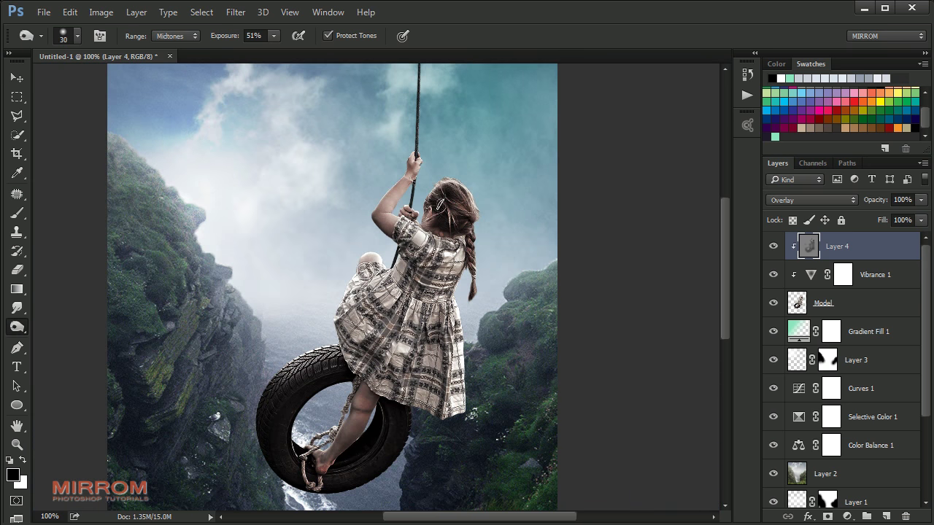
Switch to Dodge, zoom in on the girl, and lighten her upper arm
{"action": "right_click", "coordinate": [27, 328]}
{"action": "left_click", "coordinate": [66, 325]}
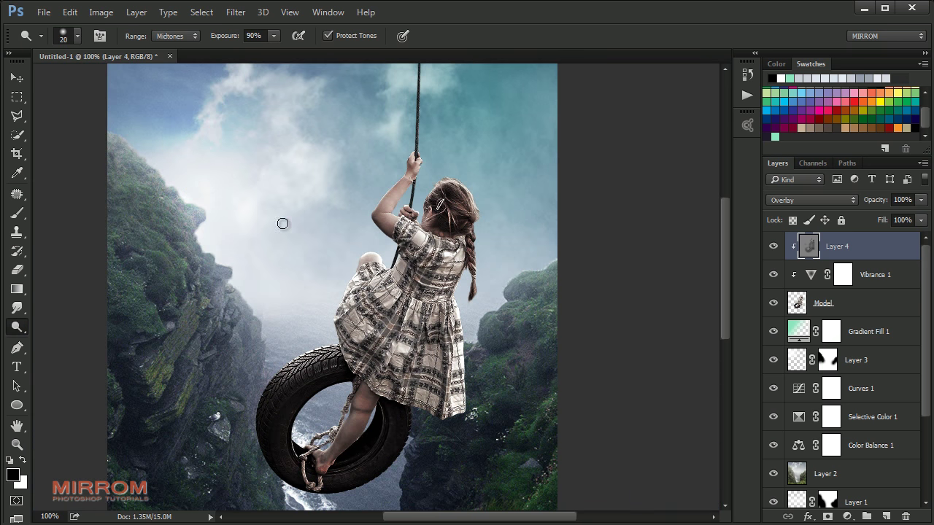
{"action": "key", "text": "bracketright"}
{"action": "scroll", "coordinate": [496, 167], "scroll_direction": "up", "scroll_amount": 1}
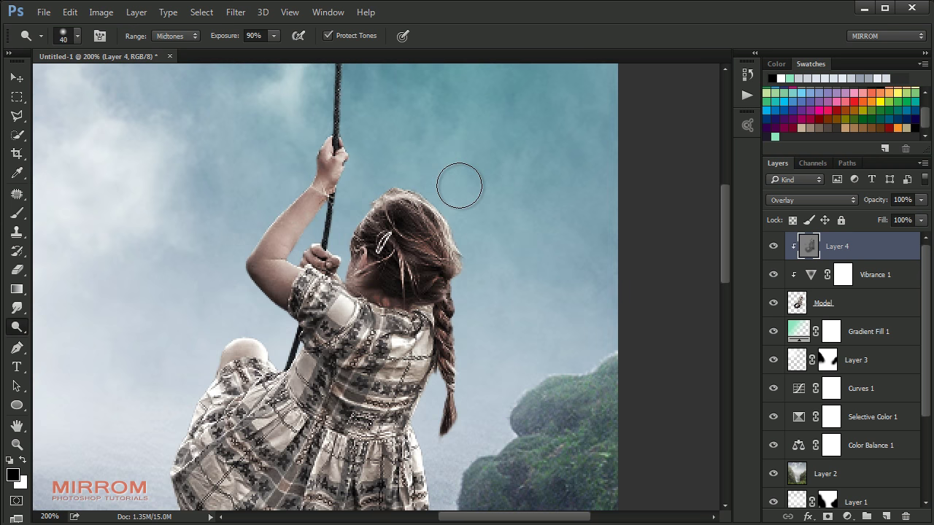
{"action": "left_click", "coordinate": [435, 188]}
{"action": "left_click", "coordinate": [469, 233]}
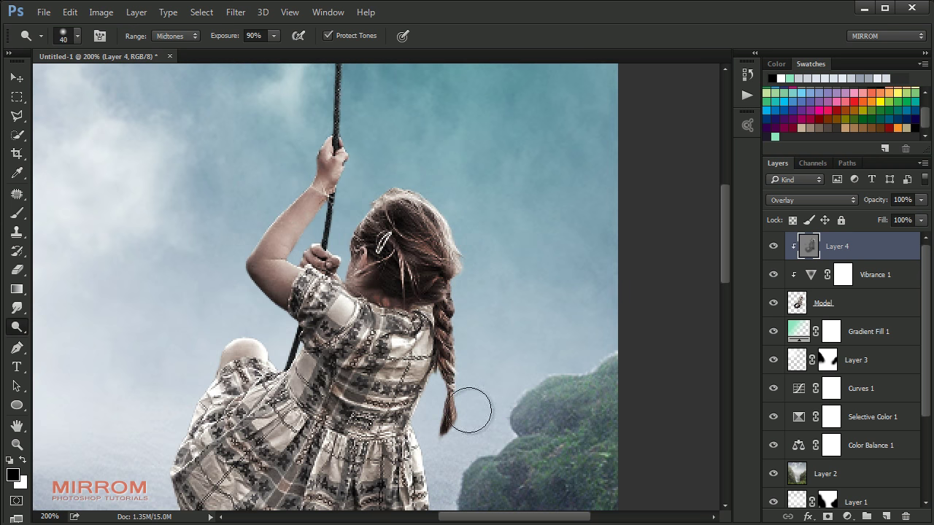
{"action": "key", "text": "bracketleft"}
{"action": "key", "text": "bracketleft"}
{"action": "key", "text": "bracketleft"}
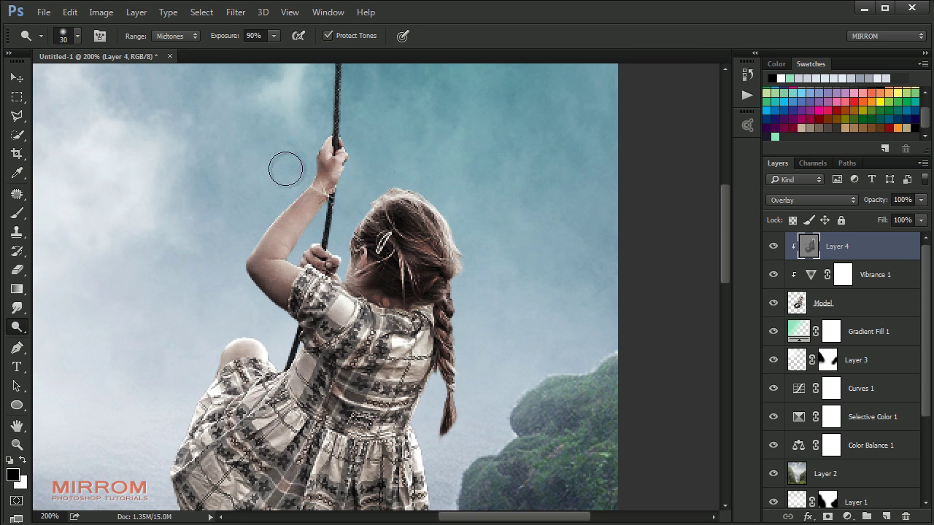
{"action": "left_click_drag", "start_coordinate": [321, 190], "coordinate": [287, 269]}
Lower the dodge exposure to 35% and lighten a spot on the girl's elbow
{"action": "key", "text": "bracketright"}
{"action": "key", "text": "bracketright"}
{"action": "key", "text": "6"}
{"action": "key", "text": "6"}
{"action": "scroll", "coordinate": [258, 273], "scroll_direction": "down", "scroll_amount": 2}
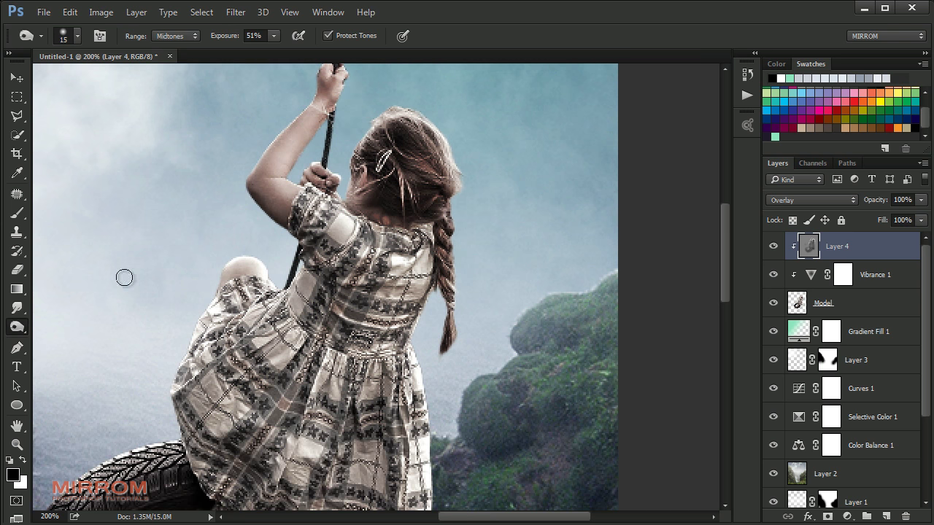
{"action": "mouse_move", "coordinate": [225, 42]}
{"action": "left_mouse_down"}
{"action": "mouse_move", "coordinate": [200, 43]}
{"action": "mouse_move", "coordinate": [221, 36]}
{"action": "left_mouse_up"}
{"action": "key", "text": "bracketleft"}
{"action": "key", "text": "bracketleft"}
{"action": "key", "text": "bracketleft"}
{"action": "left_click", "coordinate": [267, 183]}
Dodge the girl's leg with a 25 px brush to brighten it
{"action": "scroll", "coordinate": [285, 288], "scroll_direction": "down", "scroll_amount": 3}
{"action": "scroll", "coordinate": [284, 288], "scroll_direction": "left", "scroll_amount": 4}
{"action": "key", "text": "bracketright"}
{"action": "key", "text": "bracketright"}
{"action": "key", "text": "bracketright"}
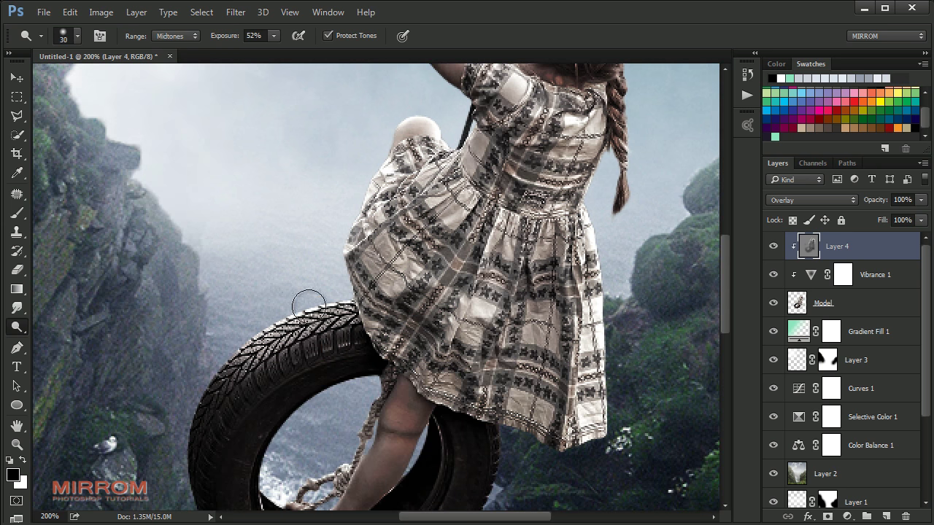
{"action": "scroll", "coordinate": [386, 121], "scroll_direction": "down", "scroll_amount": 3}
{"action": "key", "text": "bracketleft"}
{"action": "key", "text": "bracketleft"}
{"action": "key", "text": "bracketleft"}
{"action": "left_click_drag", "start_coordinate": [400, 292], "coordinate": [379, 342]}
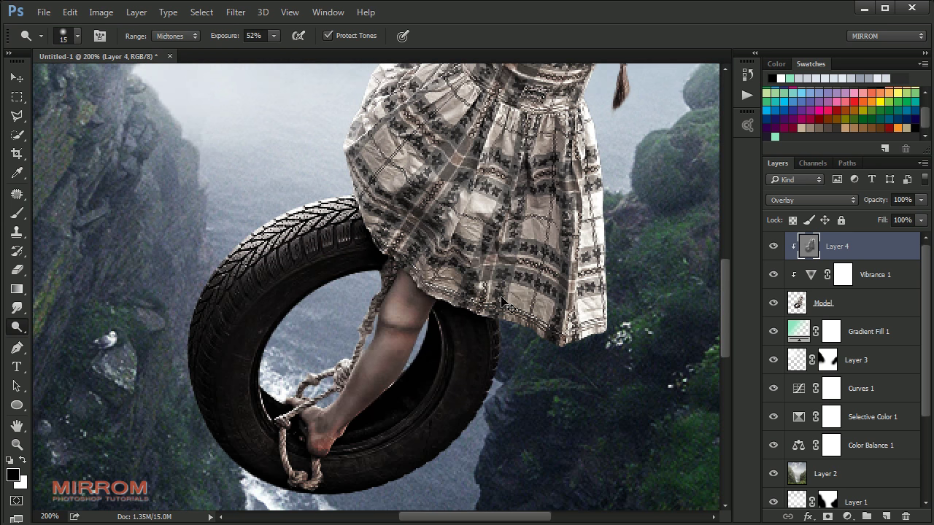
{"action": "left_click_drag", "start_coordinate": [229, 35], "coordinate": [223, 38]}
{"action": "key", "text": "bracketright"}
{"action": "mouse_move", "coordinate": [397, 314]}
{"action": "left_mouse_down"}
{"action": "mouse_move", "coordinate": [343, 427]}
{"action": "mouse_move", "coordinate": [394, 343]}
{"action": "left_mouse_up"}
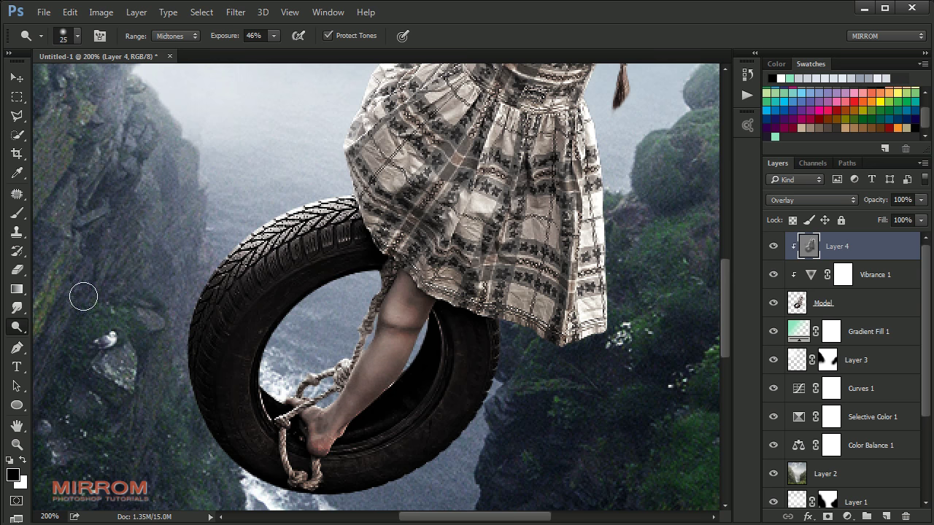
Burn the girl's shin with a 35 px brush, then fit the image in view
{"action": "right_click", "coordinate": [16, 327]}
{"action": "left_click", "coordinate": [48, 343]}
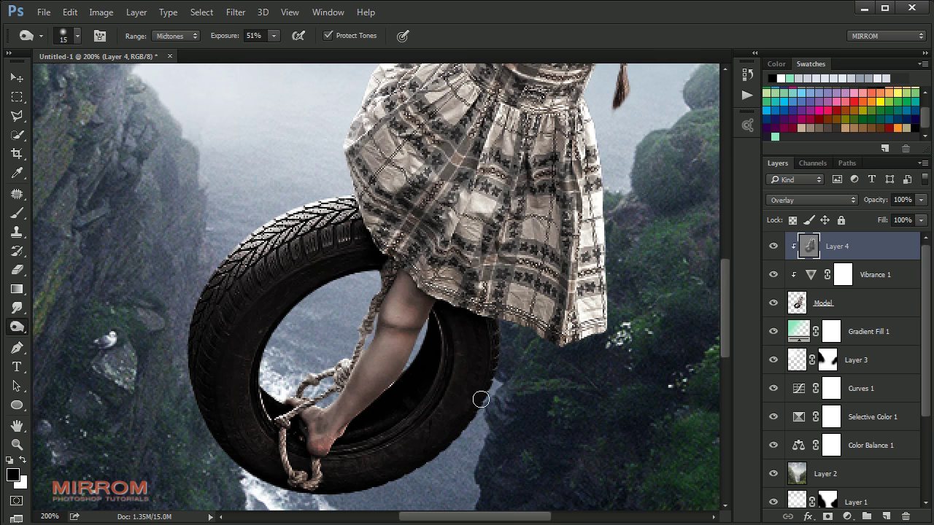
{"action": "key", "text": "bracketright"}
{"action": "key", "text": "bracketright"}
{"action": "left_click_drag", "start_coordinate": [428, 329], "coordinate": [366, 433]}
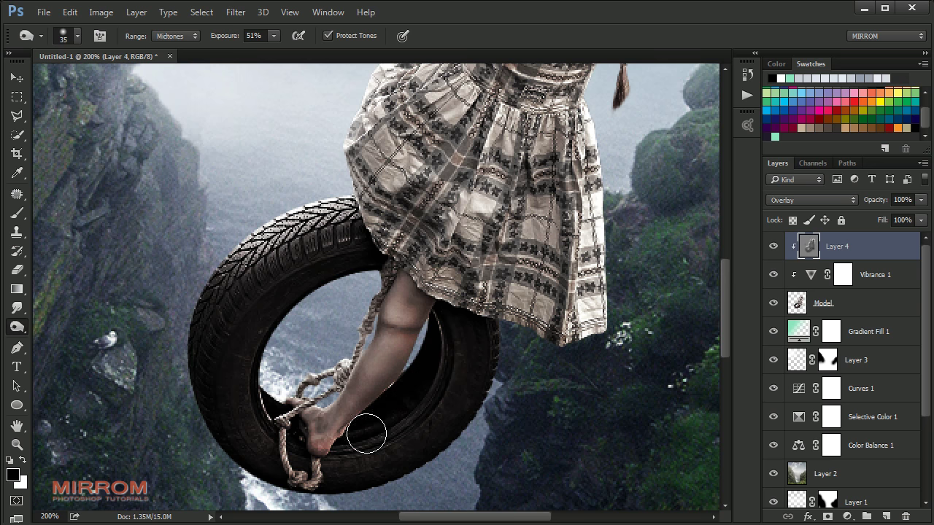
{"action": "right_click", "coordinate": [21, 330]}
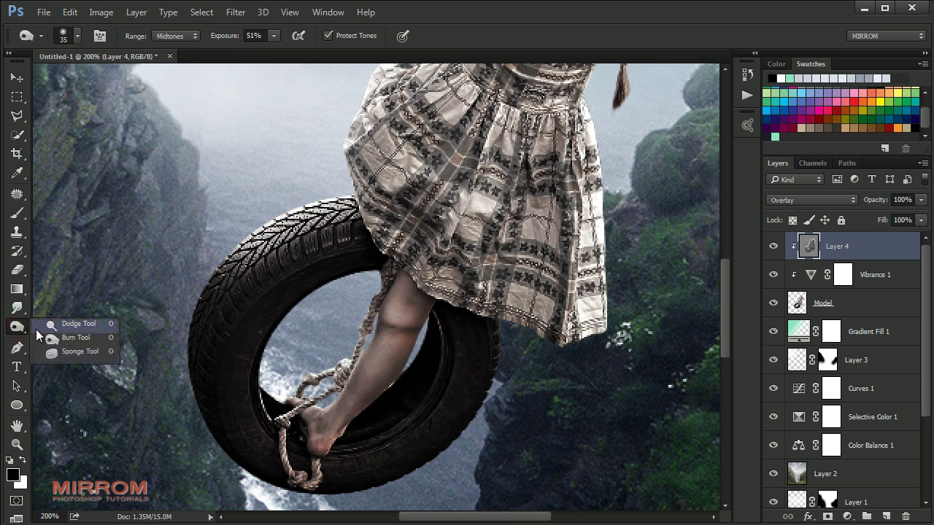
{"action": "left_click", "coordinate": [73, 323]}
{"action": "scroll", "coordinate": [657, 161], "scroll_direction": "up", "scroll_amount": 2}
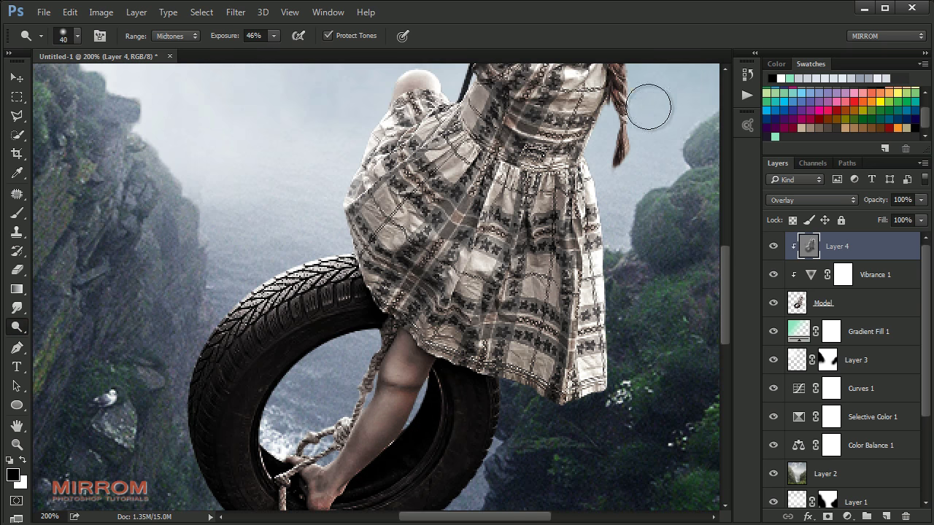
{"action": "scroll", "coordinate": [648, 106], "scroll_direction": "up", "scroll_amount": 2}
{"action": "key", "text": "ctrl+0"}
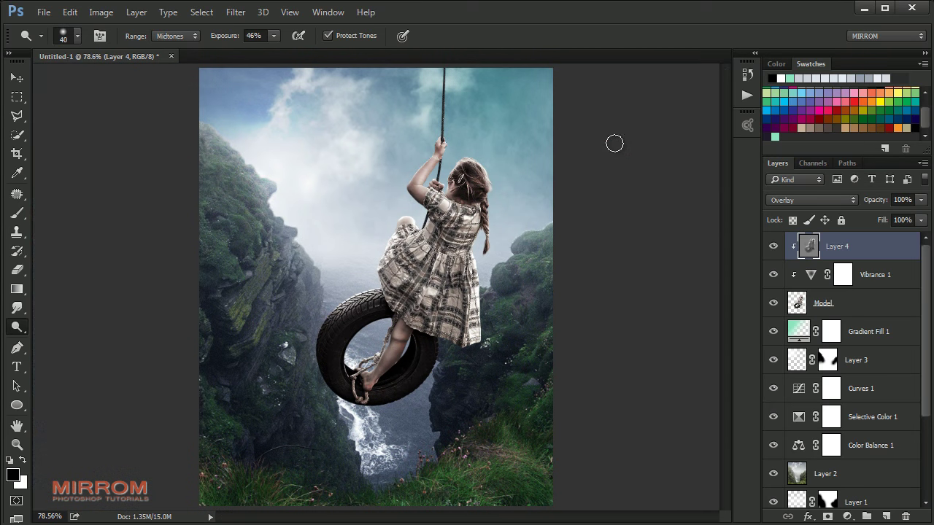
Clip a Curves 2 adjustment to Layer 4, lifting the black point and lowering the midtones
{"action": "key", "text": "v"}
{"action": "left_click", "coordinate": [851, 517]}
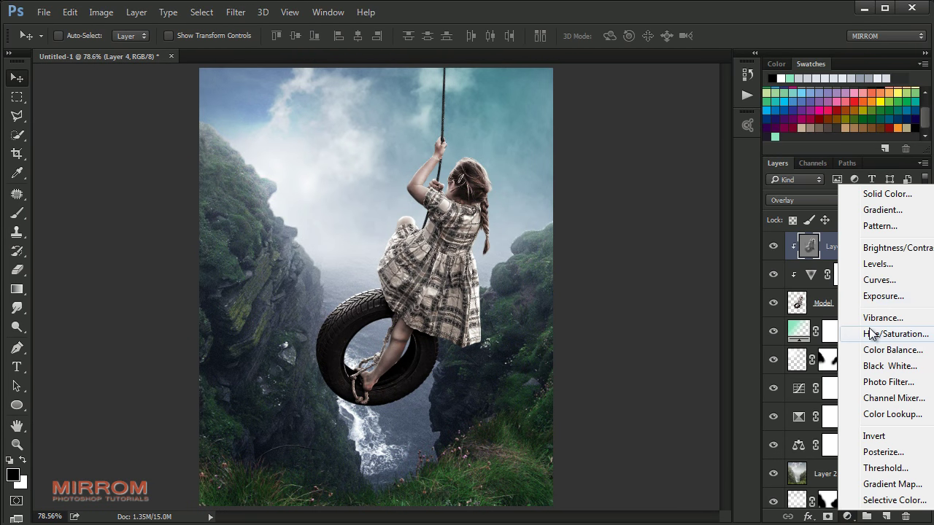
{"action": "left_click", "coordinate": [880, 277]}
{"action": "left_click", "coordinate": [650, 497]}
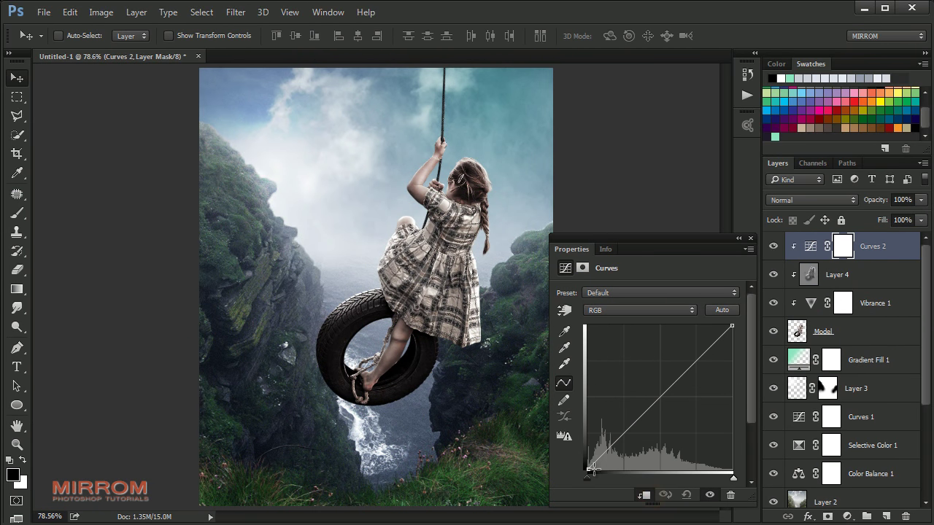
{"action": "left_click_drag", "start_coordinate": [587, 470], "coordinate": [577, 459]}
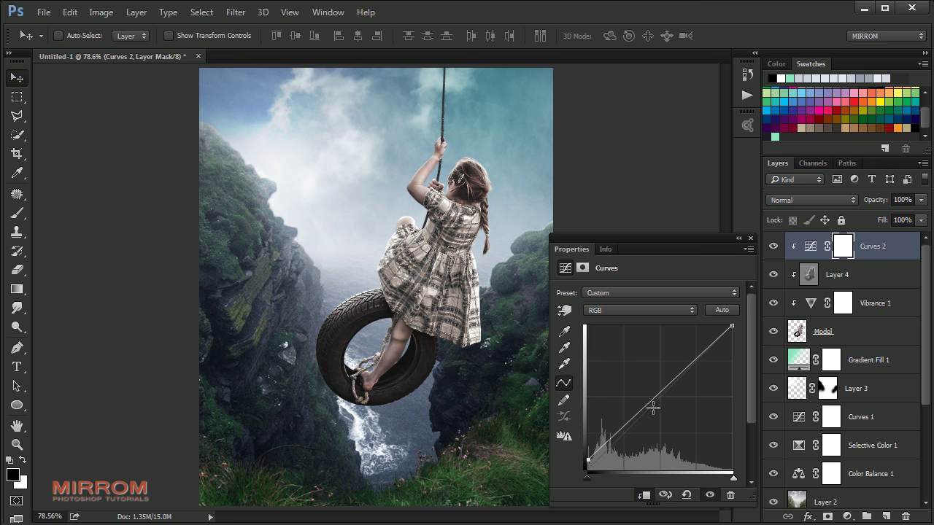
{"action": "left_click_drag", "start_coordinate": [671, 383], "coordinate": [679, 385]}
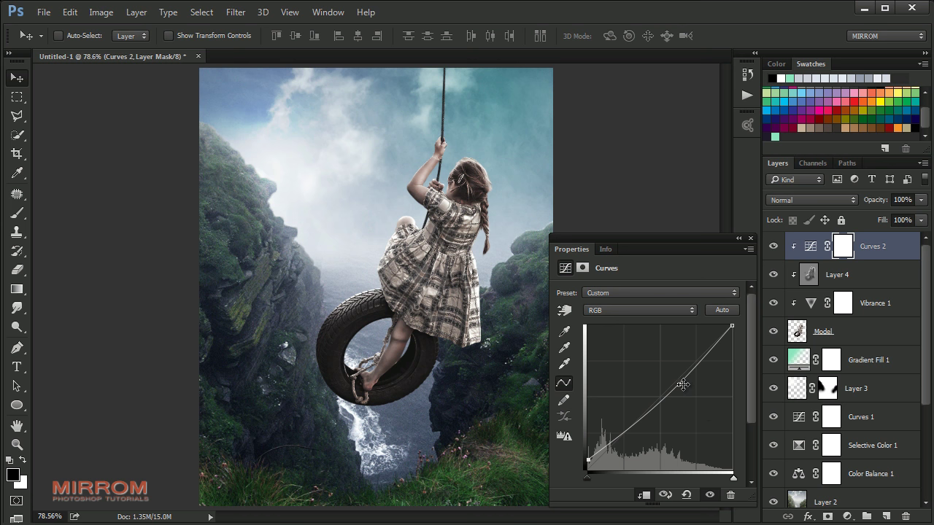
{"action": "left_click_drag", "start_coordinate": [683, 384], "coordinate": [679, 390]}
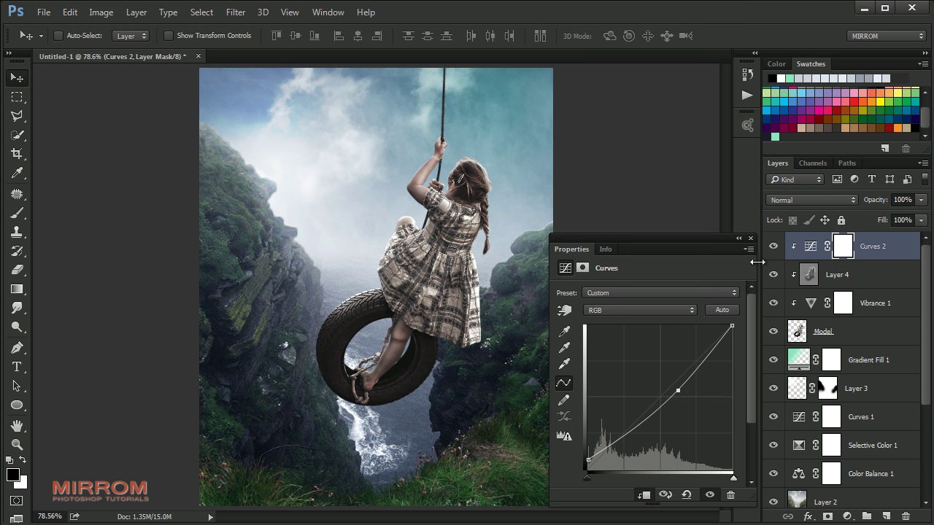
{"action": "left_click", "coordinate": [750, 238]}
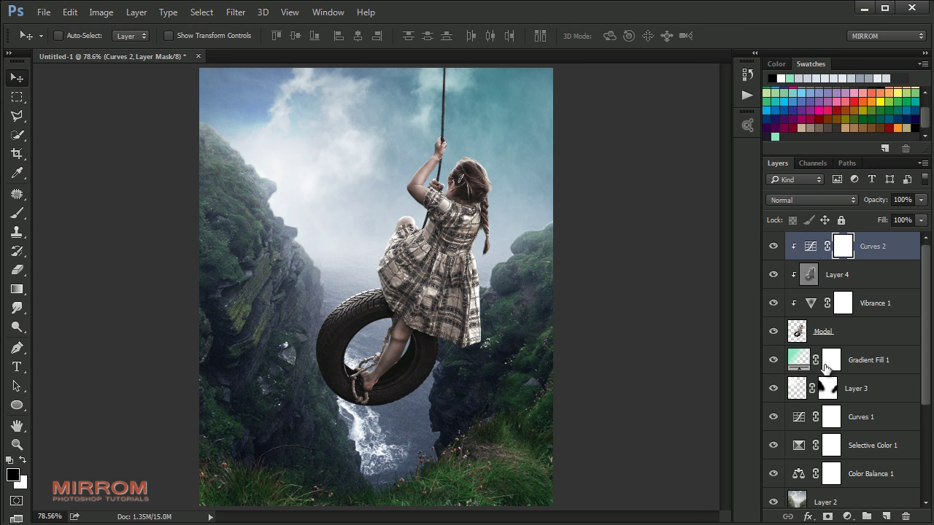
{"action": "left_click", "coordinate": [847, 336]}
Add a new Soft Light layer above the gradient fill
{"action": "left_click", "coordinate": [803, 358]}
{"action": "left_click", "coordinate": [774, 359]}
{"action": "left_click", "coordinate": [773, 360]}
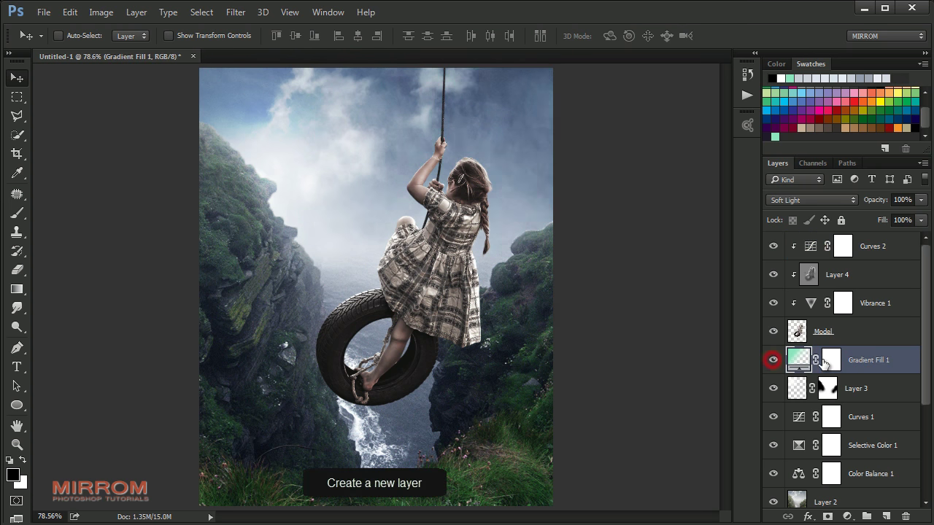
{"action": "left_click", "coordinate": [883, 517]}
{"action": "left_click", "coordinate": [810, 200]}
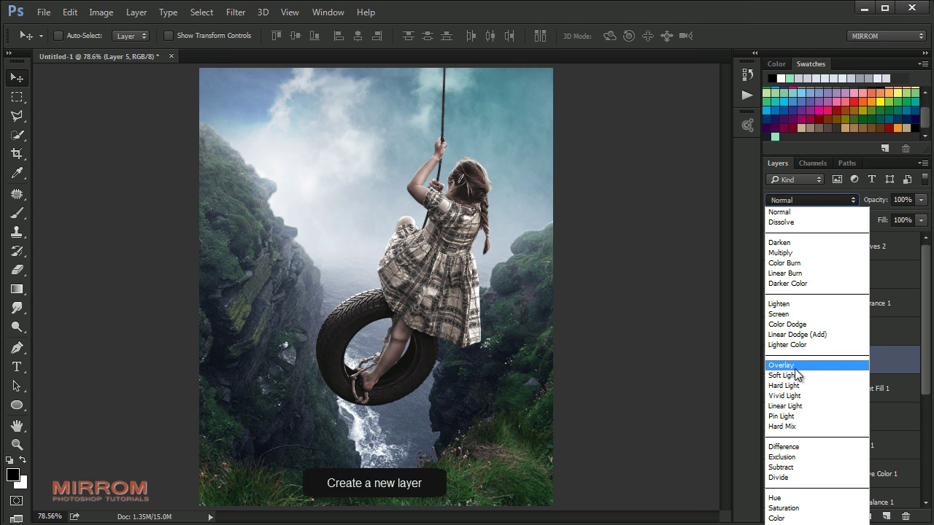
{"action": "left_click", "coordinate": [796, 368]}
Paint over the foreground grass with a large brush at 24% opacity
{"action": "key", "text": "b"}
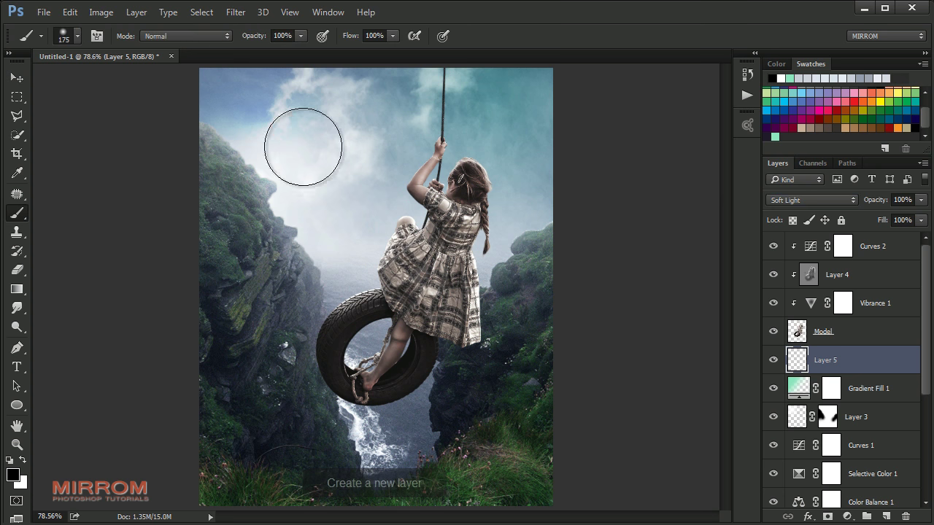
{"action": "left_click", "coordinate": [297, 36]}
{"action": "left_click_drag", "start_coordinate": [249, 56], "coordinate": [244, 55]}
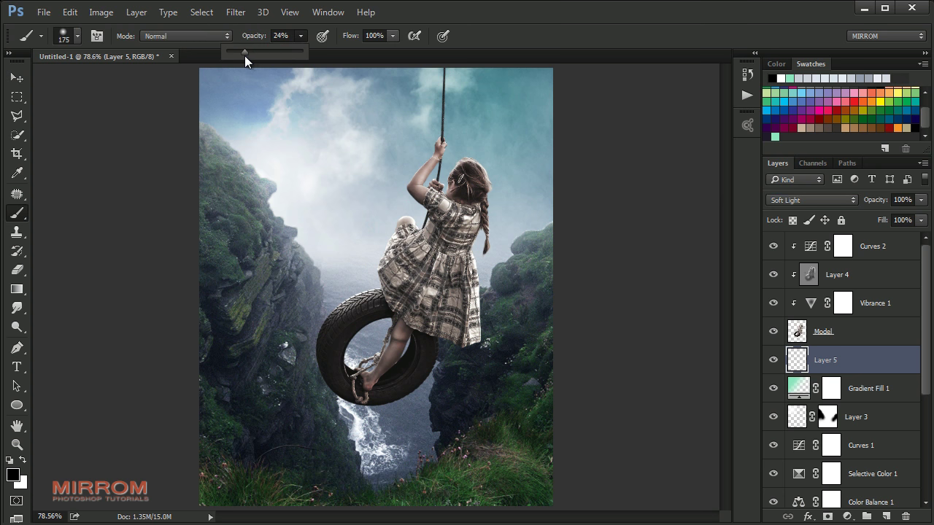
{"action": "key", "text": "ctrl+minus"}
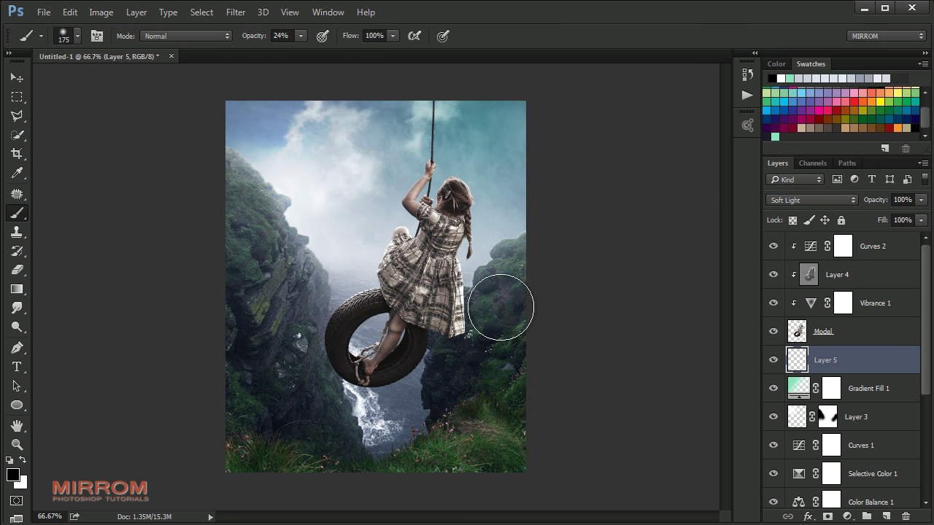
{"action": "key", "text": "bracketright"}
{"action": "key", "text": "bracketleft"}
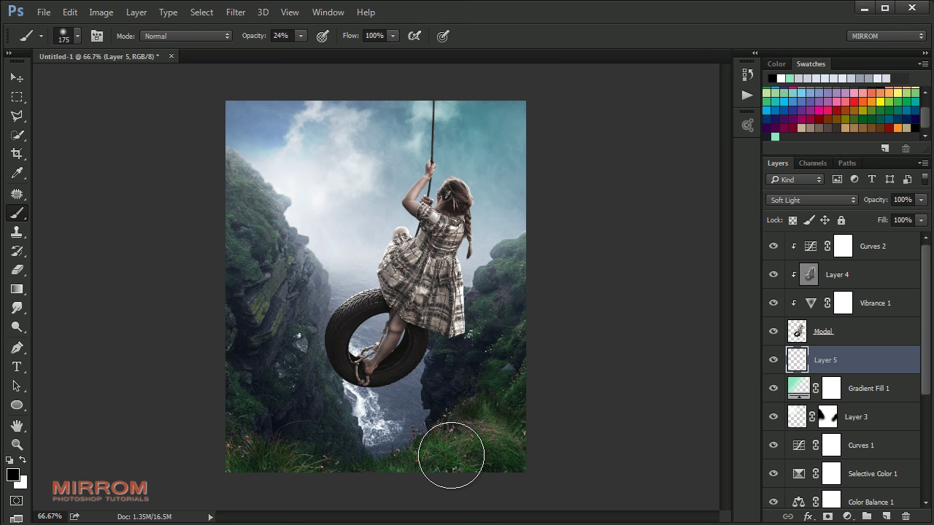
{"action": "key", "text": "bracketleft"}
{"action": "mouse_move", "coordinate": [382, 494]}
{"action": "left_mouse_down"}
{"action": "mouse_move", "coordinate": [455, 464]}
{"action": "mouse_move", "coordinate": [475, 487]}
{"action": "left_mouse_up"}
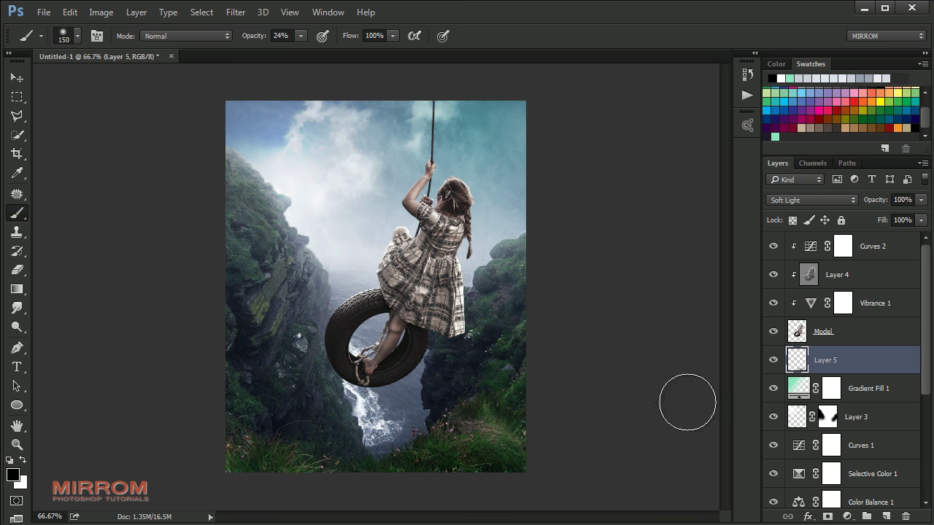
Lower Layer 5's opacity to 74%
{"action": "left_click_drag", "start_coordinate": [921, 200], "coordinate": [913, 219]}
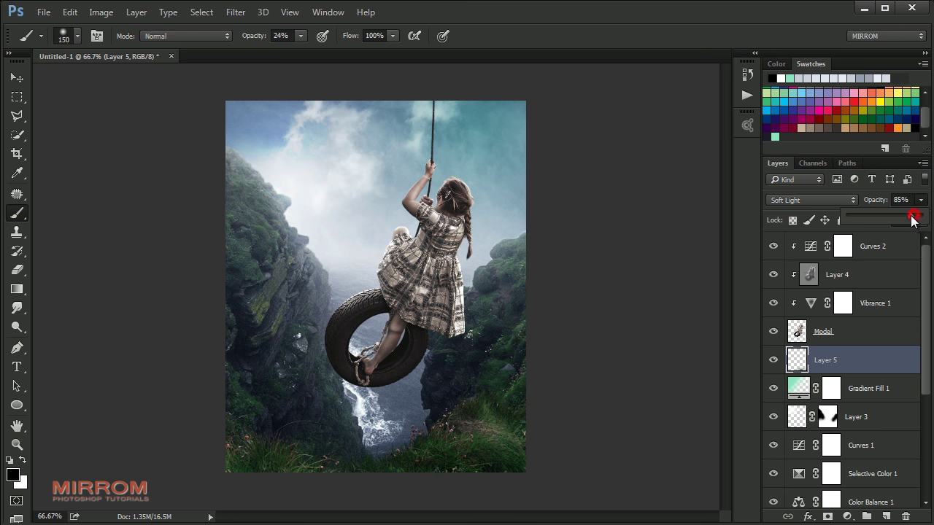
{"action": "key", "text": "v"}
{"action": "left_click", "coordinate": [875, 263]}
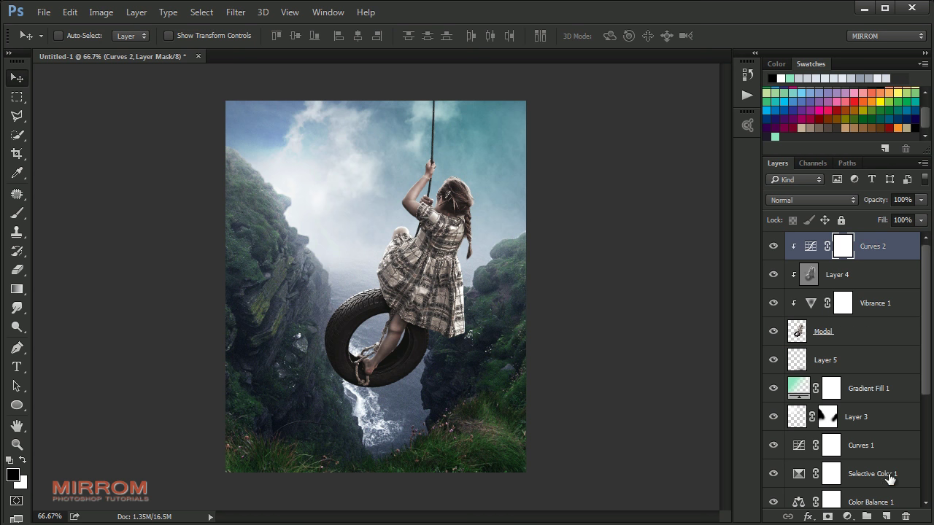
Add a Curves 3 adjustment raising the RGB midpoint and nudging the black point right
{"action": "left_click", "coordinate": [847, 517]}
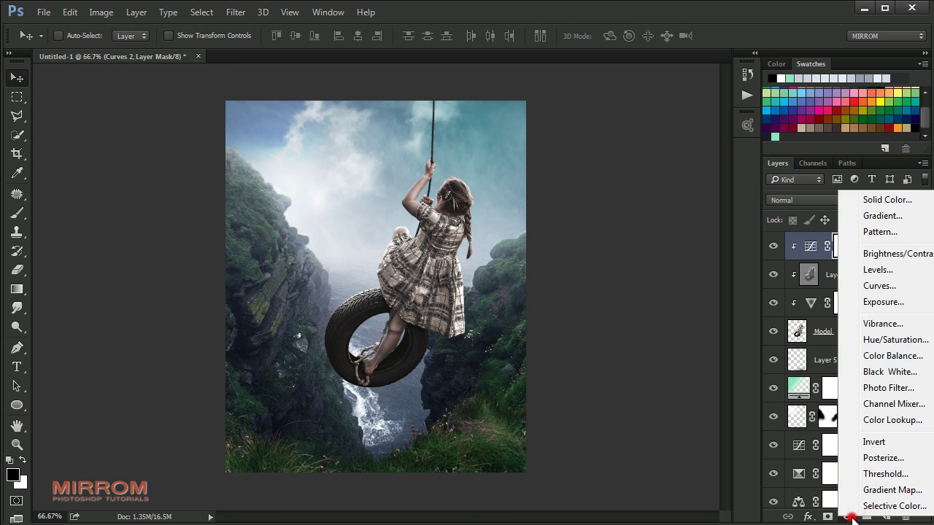
{"action": "left_click", "coordinate": [880, 286]}
{"action": "left_click_drag", "start_coordinate": [669, 402], "coordinate": [664, 377]}
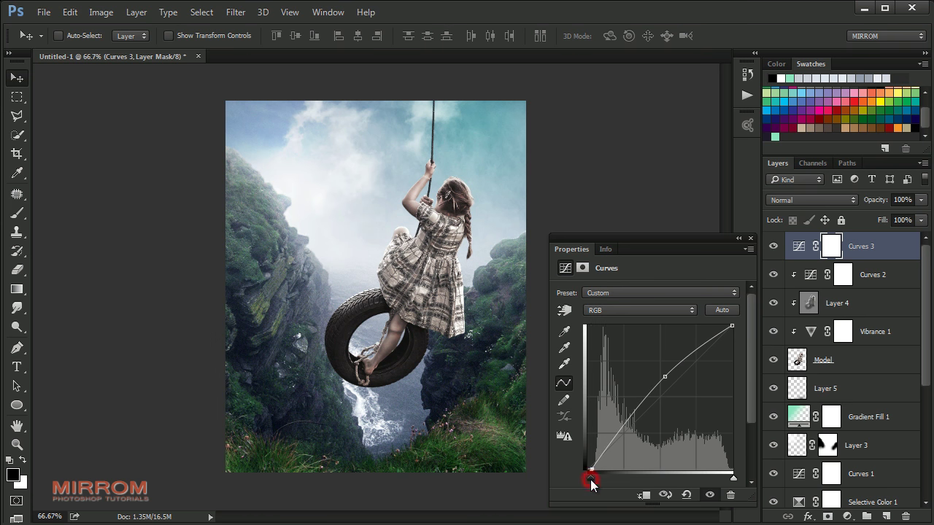
{"action": "left_click_drag", "start_coordinate": [590, 474], "coordinate": [594, 478]}
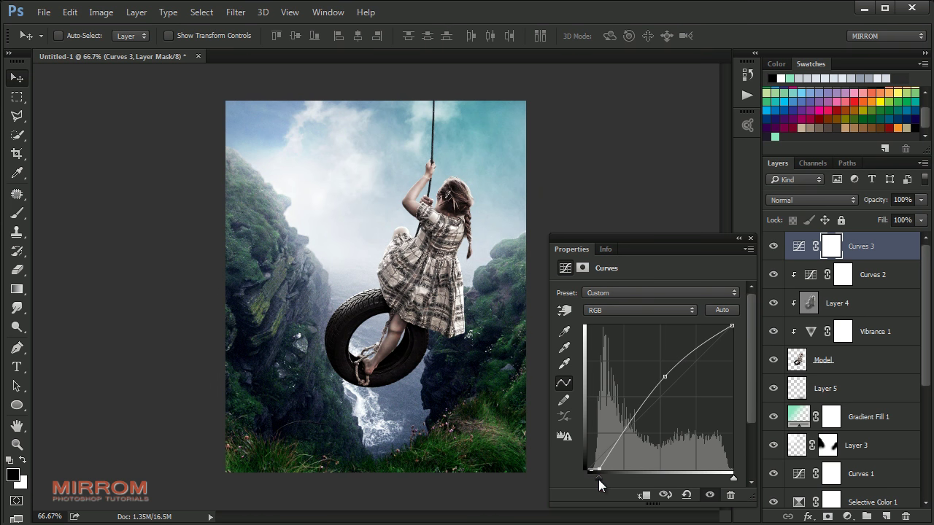
{"action": "left_click", "coordinate": [666, 375]}
{"action": "left_click_drag", "start_coordinate": [667, 375], "coordinate": [666, 377]}
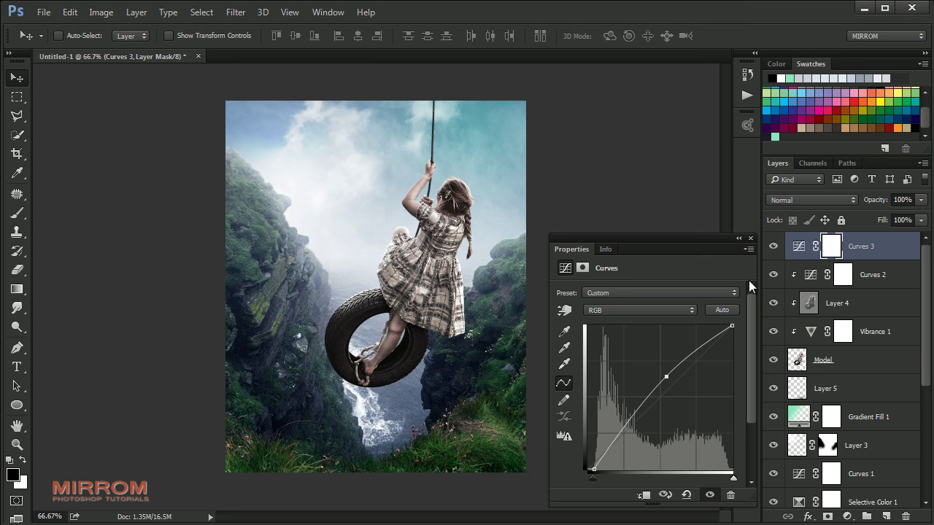
{"action": "left_click", "coordinate": [749, 241]}
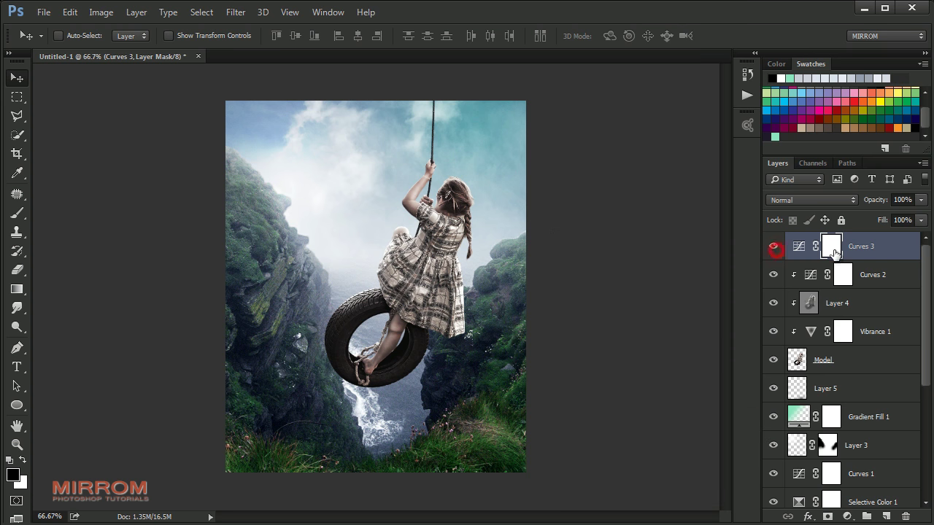
{"action": "left_click", "coordinate": [799, 246]}
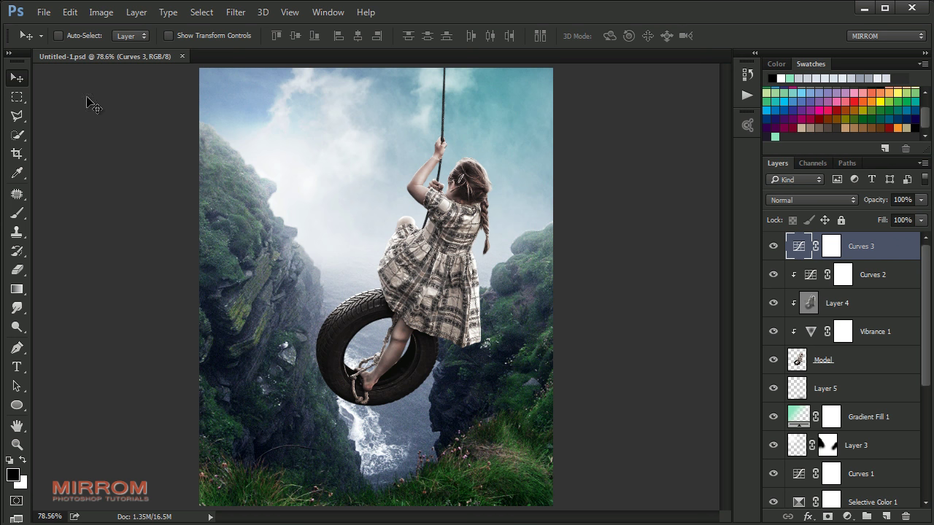
{"action": "left_click", "coordinate": [847, 517]}
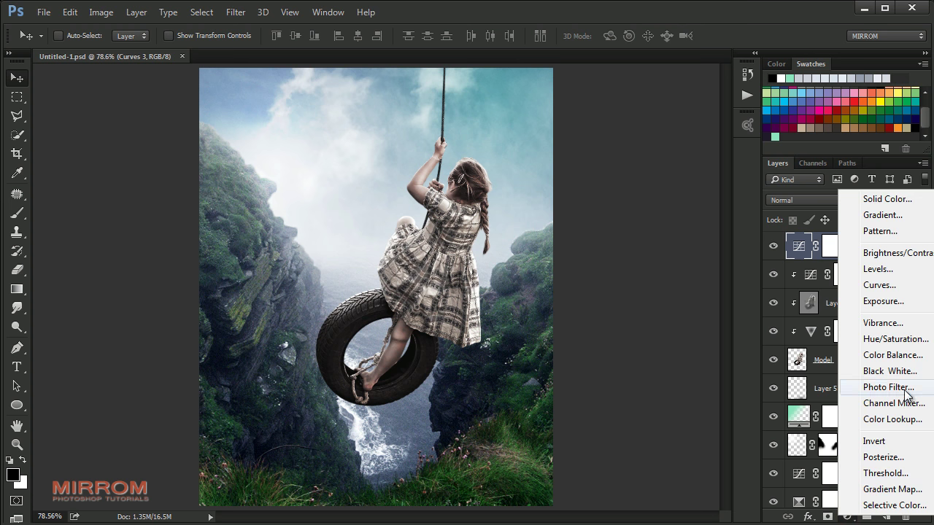
Add a Hue/Saturation 1 layer at Saturation -21 and Lightness +8
{"action": "left_click", "coordinate": [891, 339]}
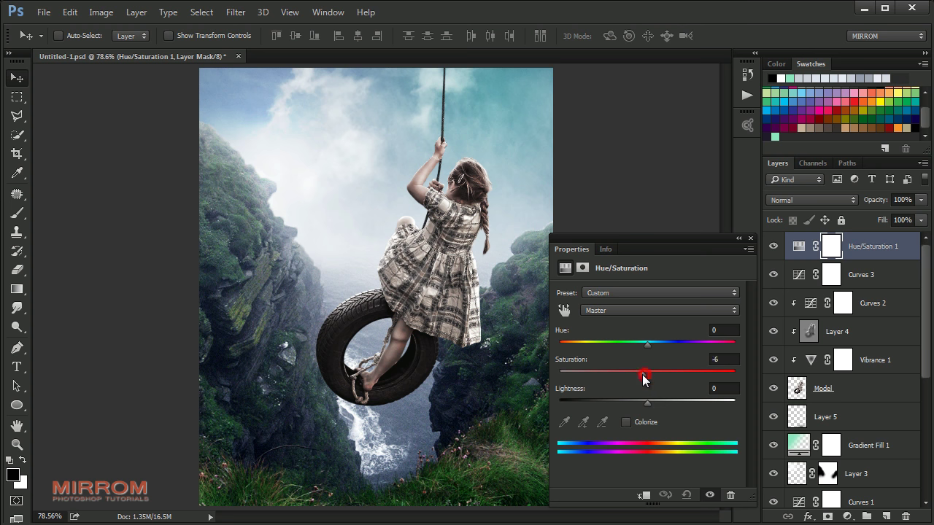
{"action": "mouse_move", "coordinate": [641, 374]}
{"action": "left_mouse_down"}
{"action": "mouse_move", "coordinate": [628, 375]}
{"action": "mouse_move", "coordinate": [653, 402]}
{"action": "left_mouse_up"}
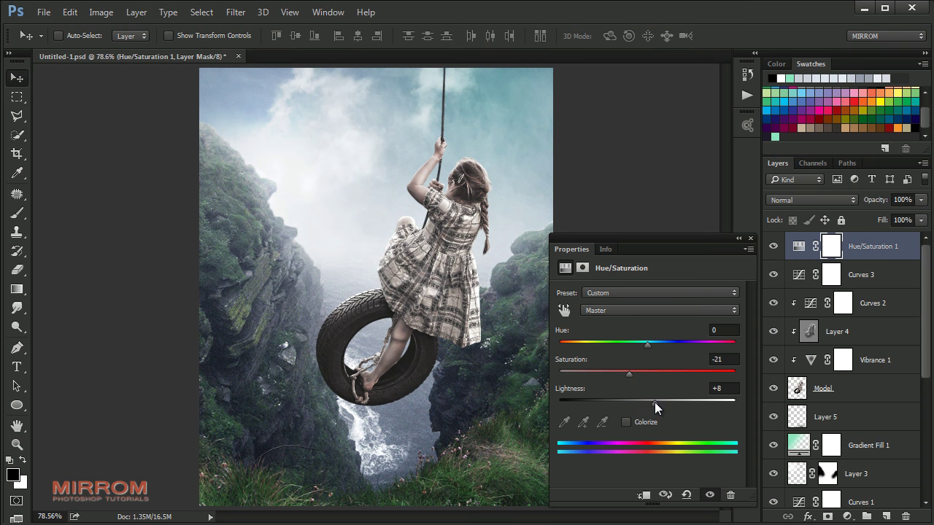
{"action": "left_click", "coordinate": [745, 238]}
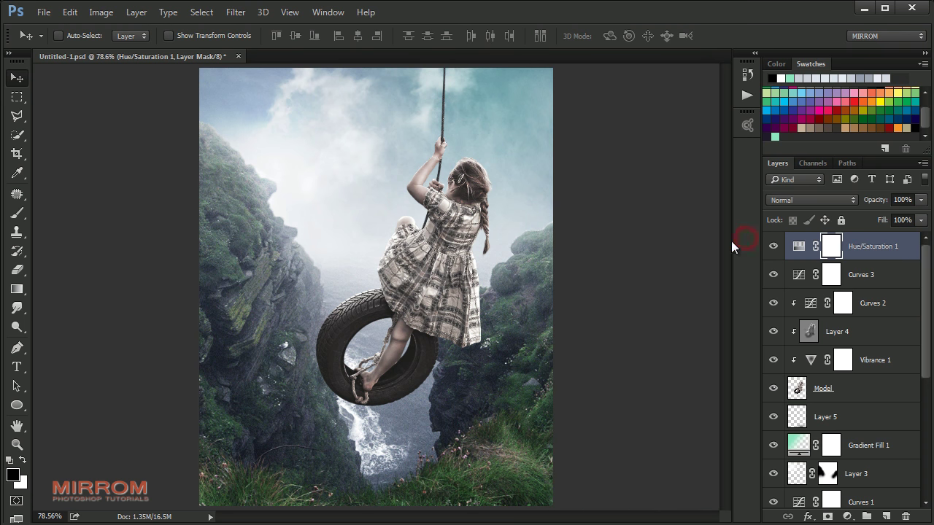
Place the dove image embedded, flip it horizontally, scale it down, and move it beside the girl
{"action": "left_click", "coordinate": [44, 13]}
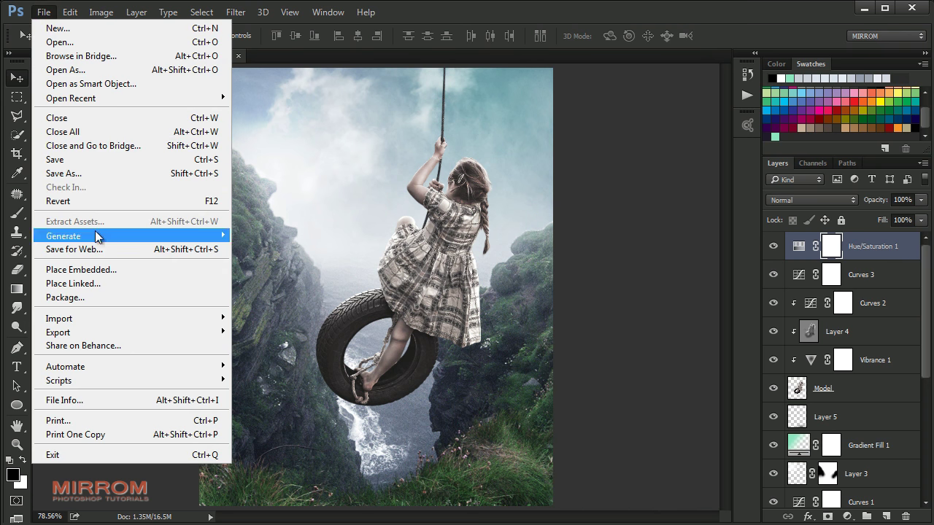
{"action": "left_click", "coordinate": [128, 271]}
{"action": "right_click", "coordinate": [326, 123]}
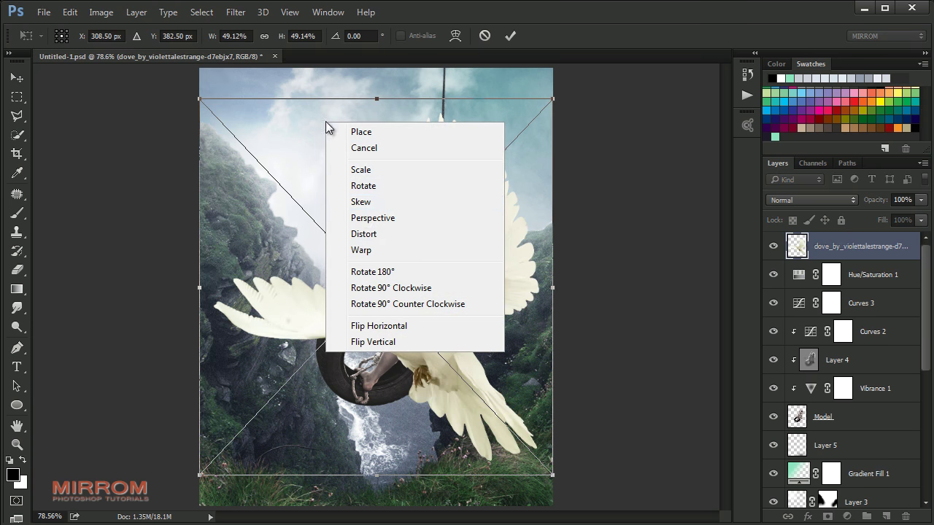
{"action": "left_click", "coordinate": [382, 326]}
{"action": "left_click_drag", "start_coordinate": [552, 102], "coordinate": [318, 344]}
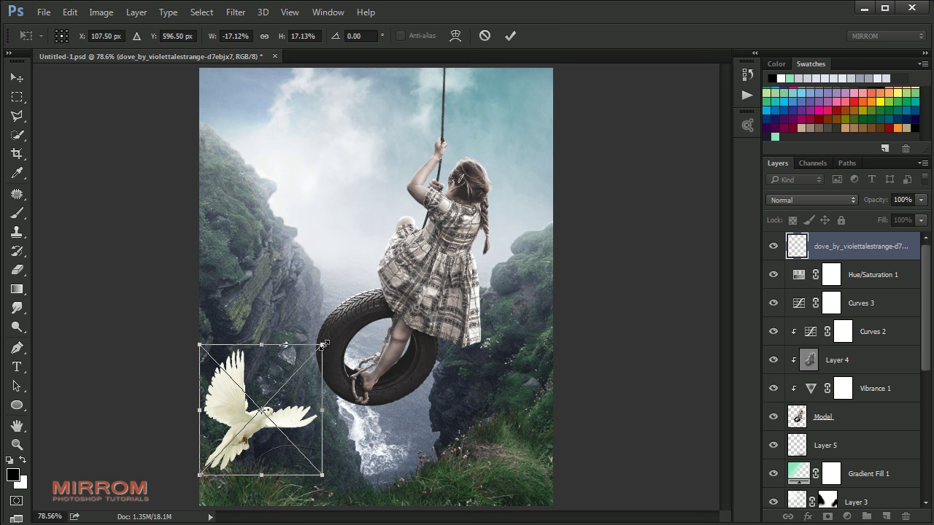
{"action": "key", "text": "Return"}
{"action": "left_click_drag", "start_coordinate": [261, 382], "coordinate": [348, 125]}
Shrink the dove to about 14% and reposition it up and right in the sky
{"action": "key", "text": "ctrl+t"}
{"action": "left_click_drag", "start_coordinate": [407, 87], "coordinate": [391, 109]}
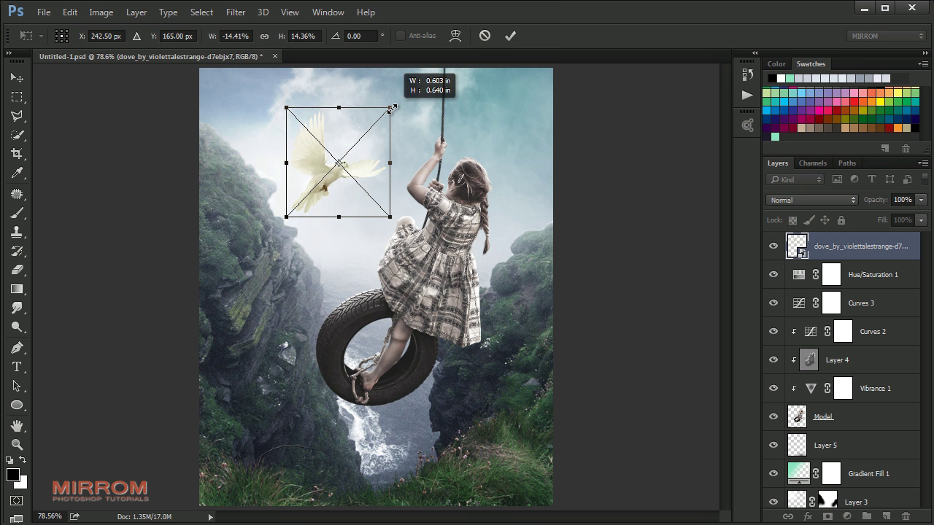
{"action": "key", "text": "Return"}
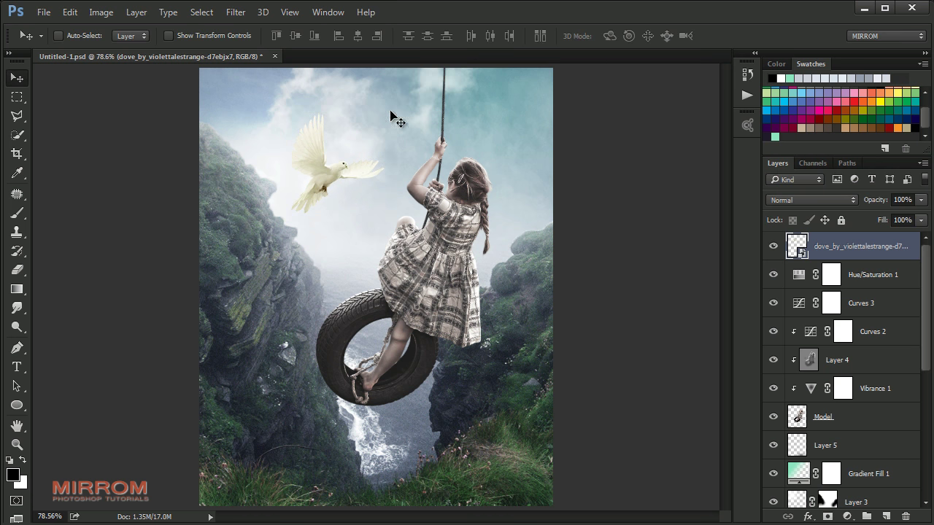
{"action": "left_click_drag", "start_coordinate": [332, 184], "coordinate": [338, 173]}
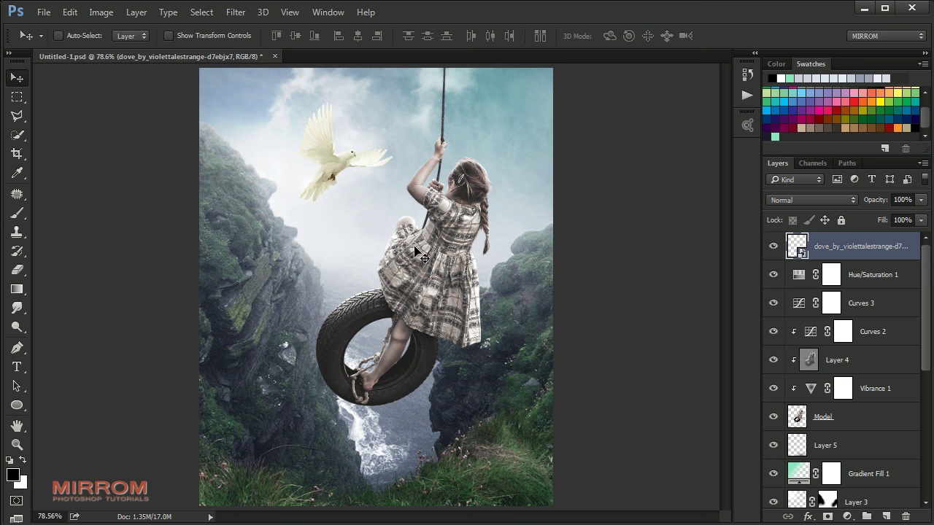
{"action": "left_click", "coordinate": [355, 172]}
{"action": "left_click_drag", "start_coordinate": [364, 182], "coordinate": [378, 180]}
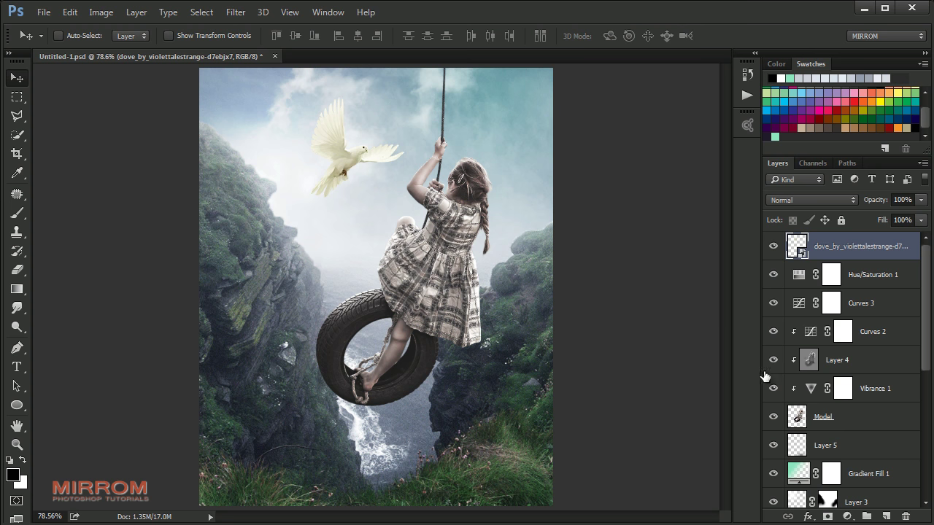
Clip a Color Balance layer to the dove with midtones Cyan -22 and Blue +27
{"action": "left_click", "coordinate": [847, 517]}
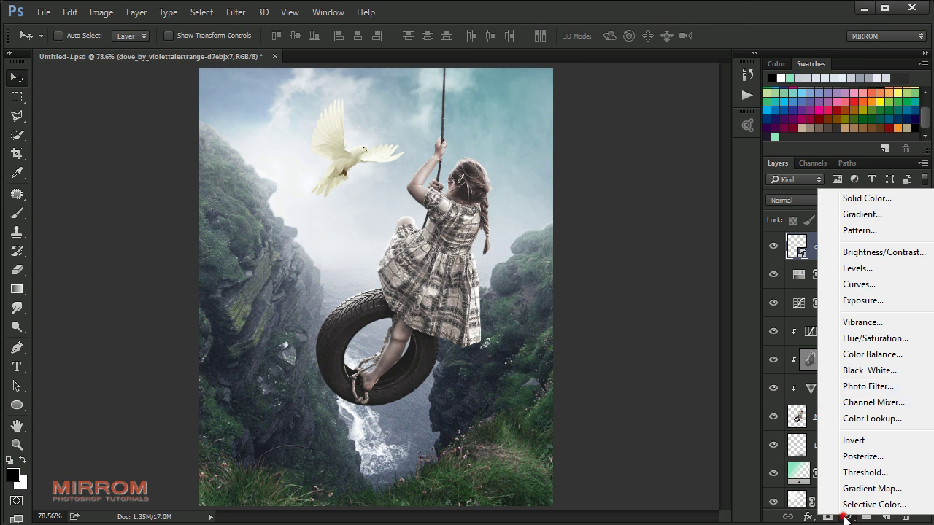
{"action": "left_click", "coordinate": [874, 356]}
{"action": "left_click", "coordinate": [644, 495]}
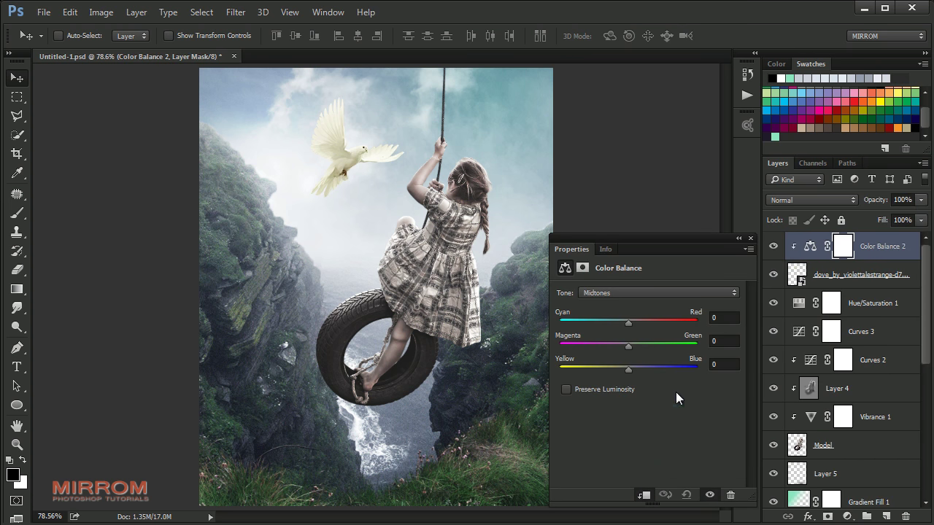
{"action": "left_click_drag", "start_coordinate": [618, 322], "coordinate": [615, 322]}
{"action": "left_click_drag", "start_coordinate": [632, 370], "coordinate": [644, 370]}
Set the Color Balance shadows to Cyan -28 and Blue +31
{"action": "left_click", "coordinate": [642, 297]}
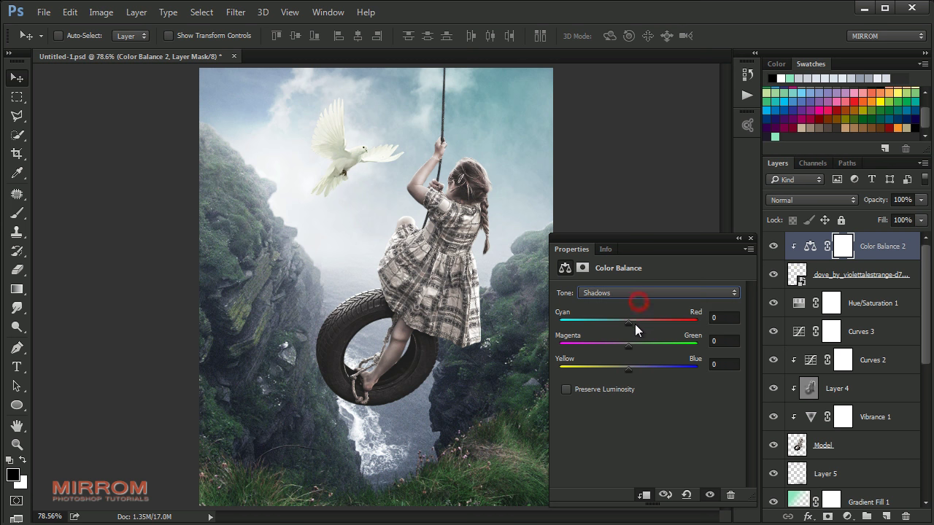
{"action": "left_click_drag", "start_coordinate": [629, 324], "coordinate": [608, 327]}
{"action": "left_click_drag", "start_coordinate": [629, 369], "coordinate": [653, 367]}
{"action": "left_click", "coordinate": [750, 238]}
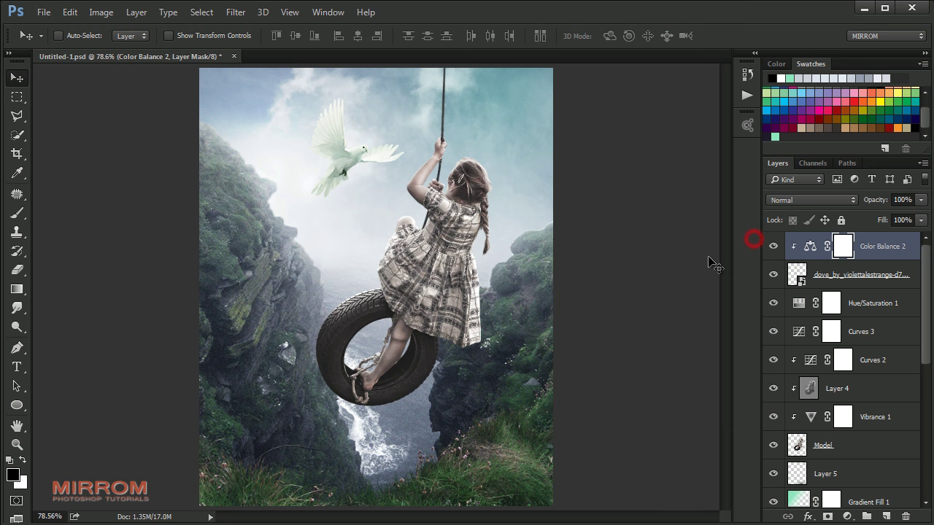
{"action": "left_click", "coordinate": [772, 248]}
{"action": "left_click", "coordinate": [809, 248]}
{"action": "left_click", "coordinate": [883, 248]}
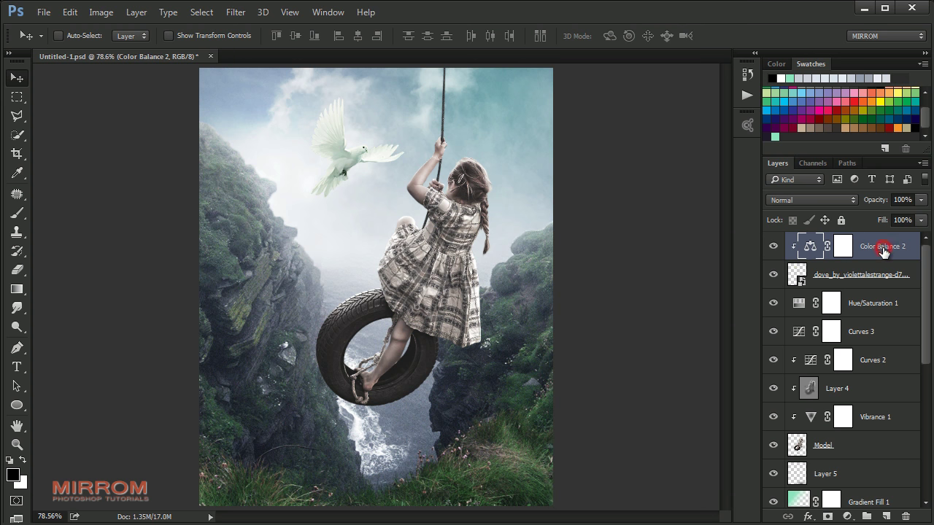
Clip a Brightness/Contrast 1 layer to the dove at Brightness -50 and Contrast -4
{"action": "left_click", "coordinate": [848, 514]}
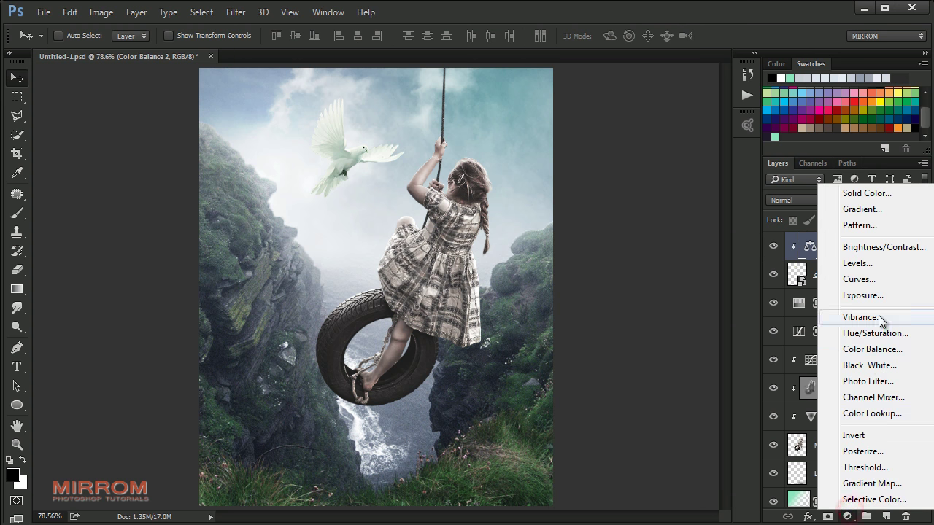
{"action": "left_click", "coordinate": [846, 245]}
{"action": "left_click", "coordinate": [645, 495]}
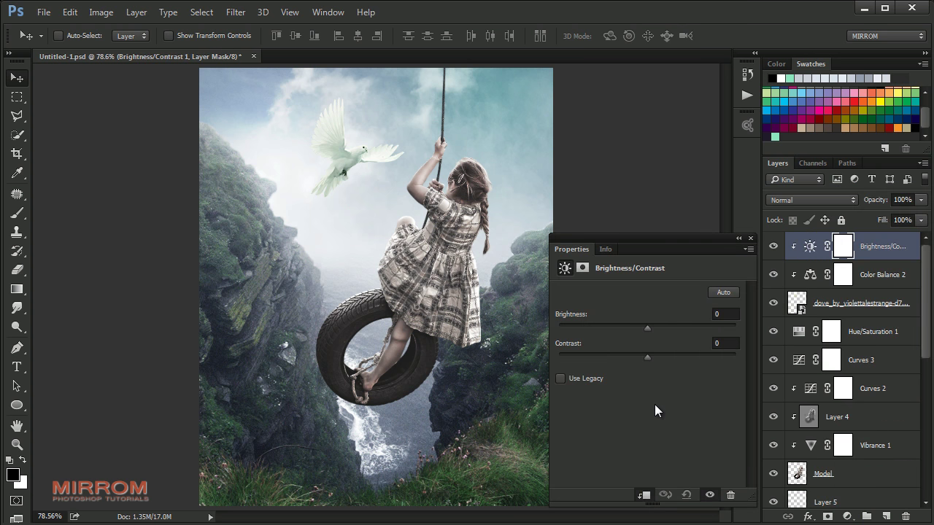
{"action": "left_click_drag", "start_coordinate": [647, 328], "coordinate": [618, 328]}
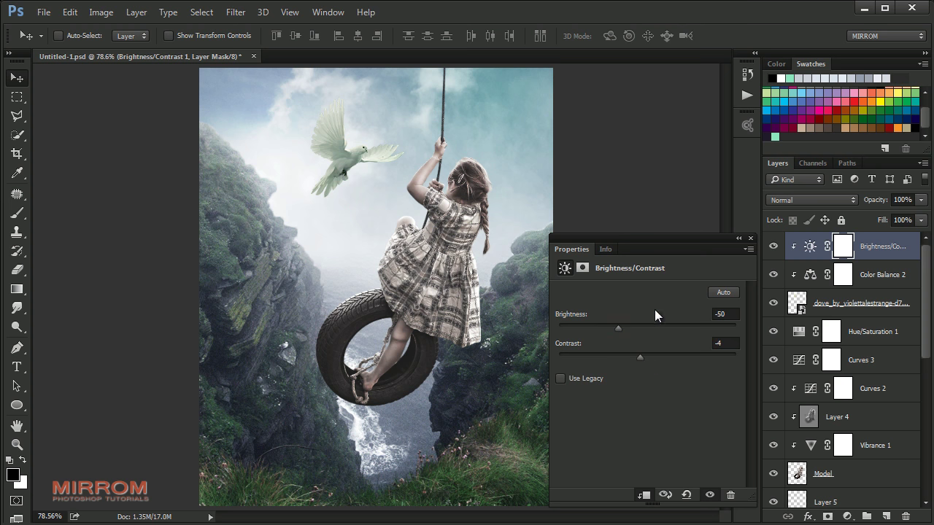
{"action": "left_click", "coordinate": [750, 240]}
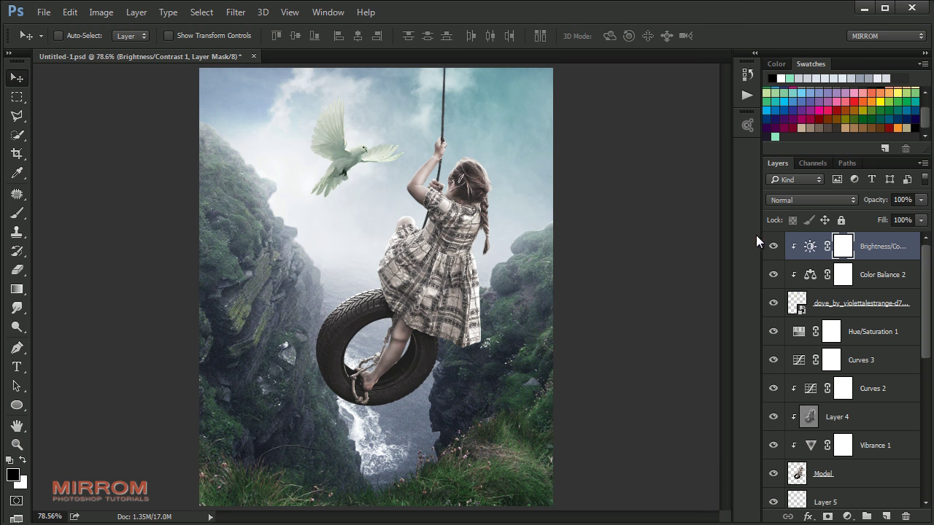
{"action": "left_click", "coordinate": [874, 247]}
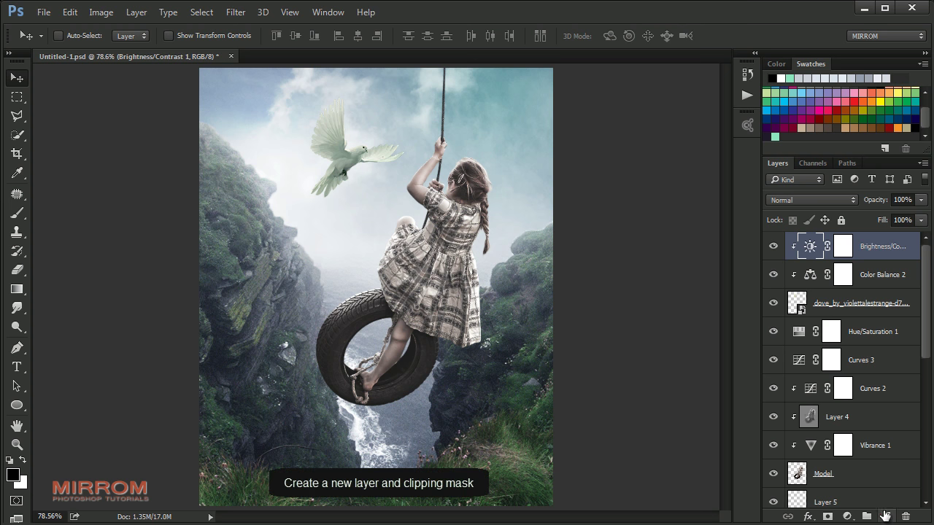
Add a clipped Layer 6 filled with 50% Gray and set to Overlay
{"action": "left_click", "coordinate": [885, 516]}
{"action": "left_click", "coordinate": [887, 260], "text": "alt"}
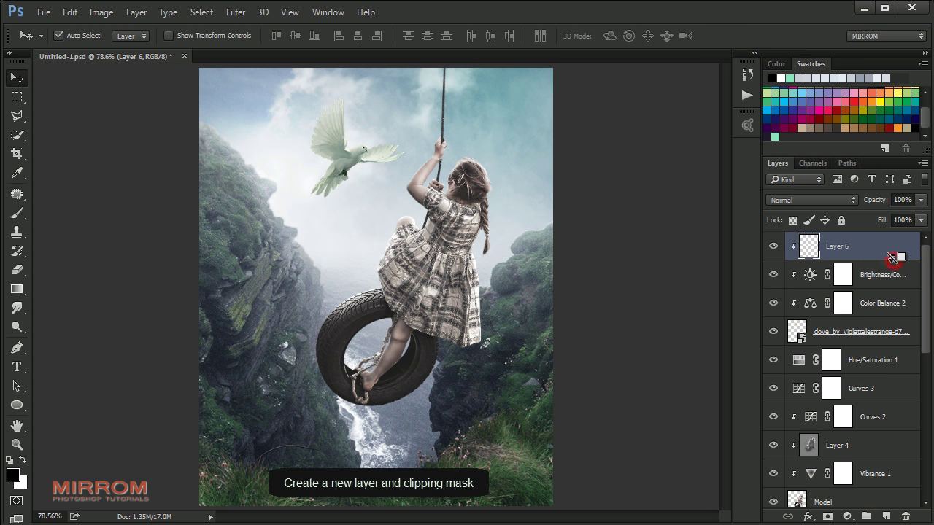
{"action": "key", "text": "shift+F5"}
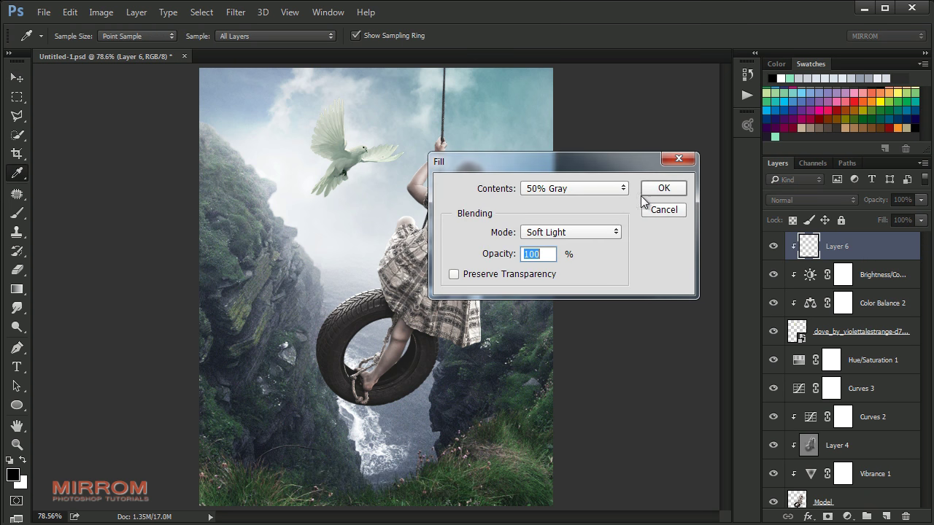
{"action": "left_click", "coordinate": [661, 189]}
{"action": "left_click", "coordinate": [780, 201]}
{"action": "left_click", "coordinate": [781, 365]}
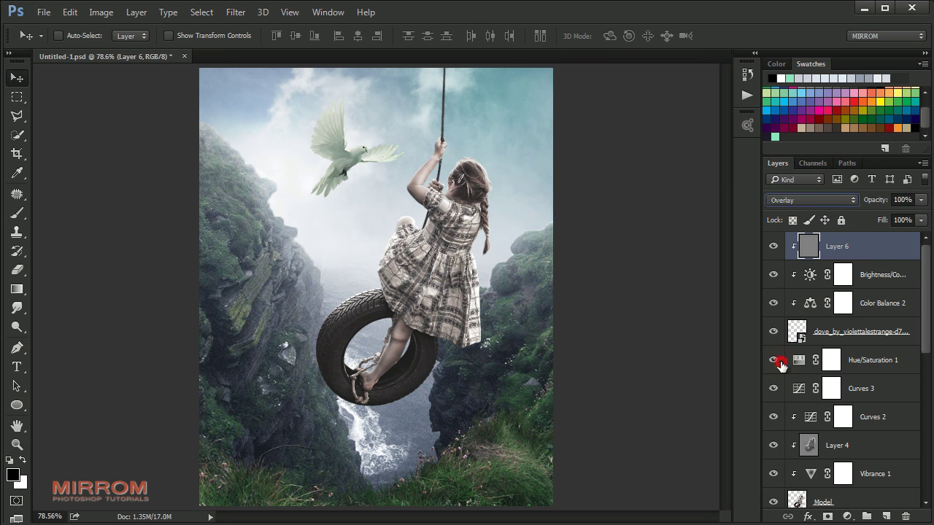
Burn the dove's body, underside and head at 40% exposure
{"action": "left_click", "coordinate": [356, 148], "text": "ctrl+space"}
{"action": "left_click", "coordinate": [351, 259], "text": "ctrl+alt"}
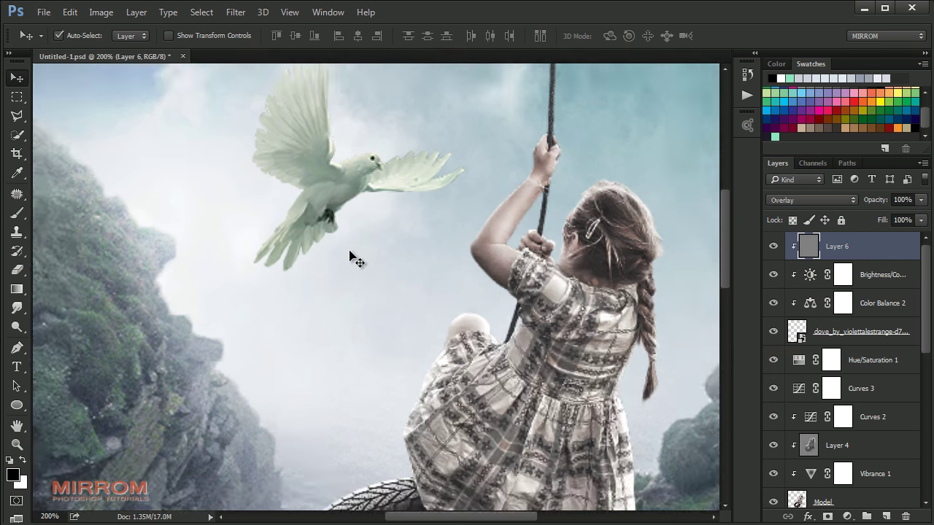
{"action": "left_click_drag", "start_coordinate": [17, 327], "coordinate": [70, 335]}
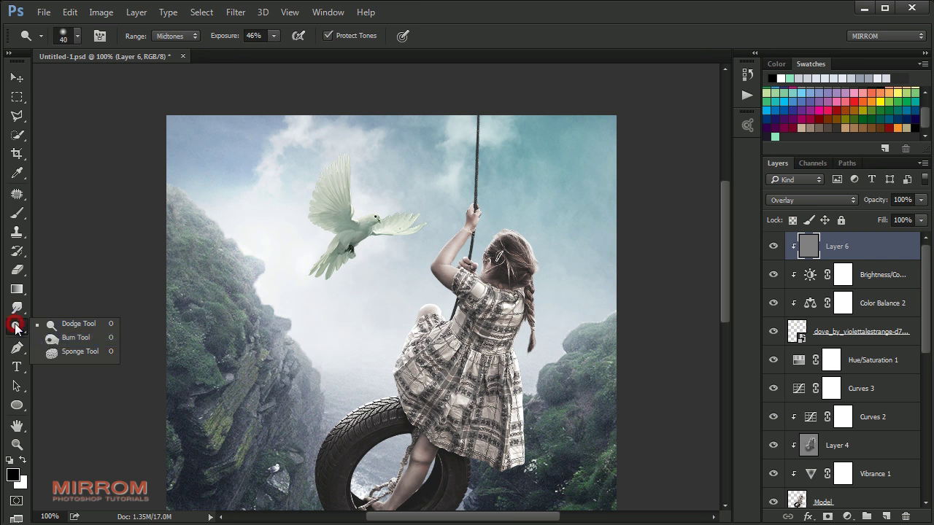
{"action": "left_click_drag", "start_coordinate": [230, 40], "coordinate": [224, 37]}
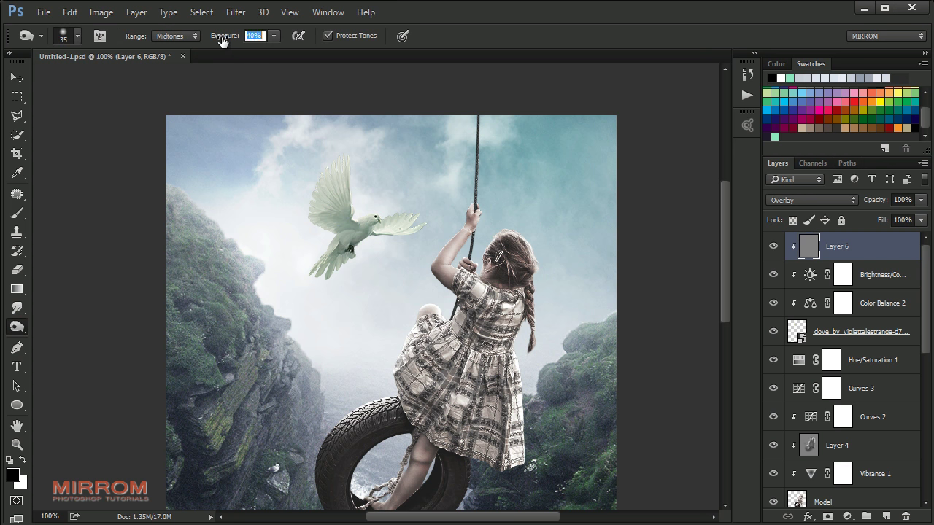
{"action": "left_click", "coordinate": [235, 241]}
{"action": "left_click_drag", "start_coordinate": [352, 229], "coordinate": [333, 175]}
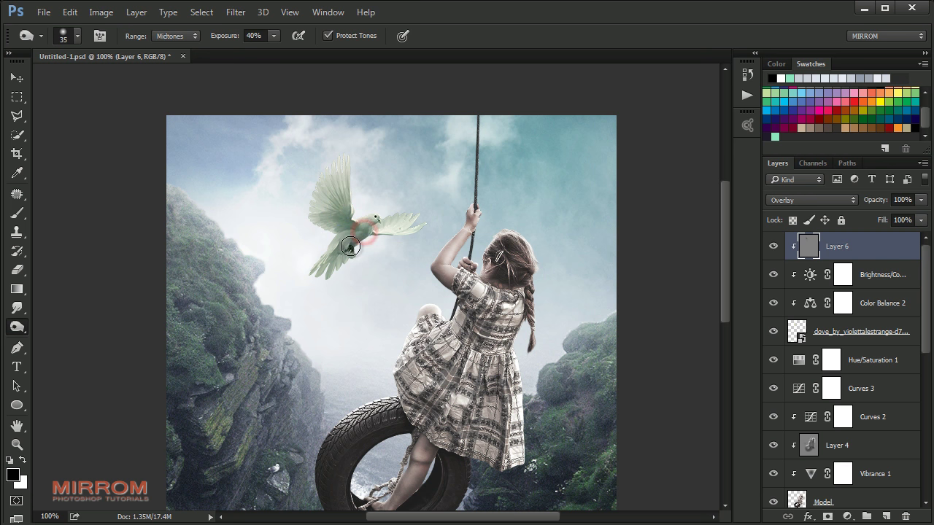
{"action": "key", "text": "bracketleft"}
{"action": "left_click_drag", "start_coordinate": [344, 246], "coordinate": [336, 254]}
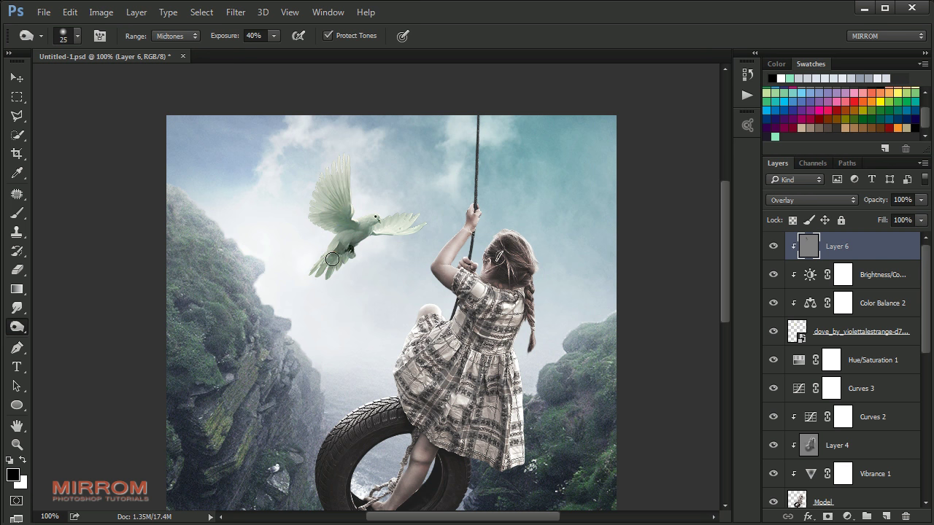
{"action": "key", "text": "bracketleft"}
{"action": "left_click_drag", "start_coordinate": [375, 218], "coordinate": [366, 230]}
Brighten the dove's right wing tip and fit the image in the window
{"action": "left_click_drag", "start_coordinate": [429, 217], "coordinate": [422, 222]}
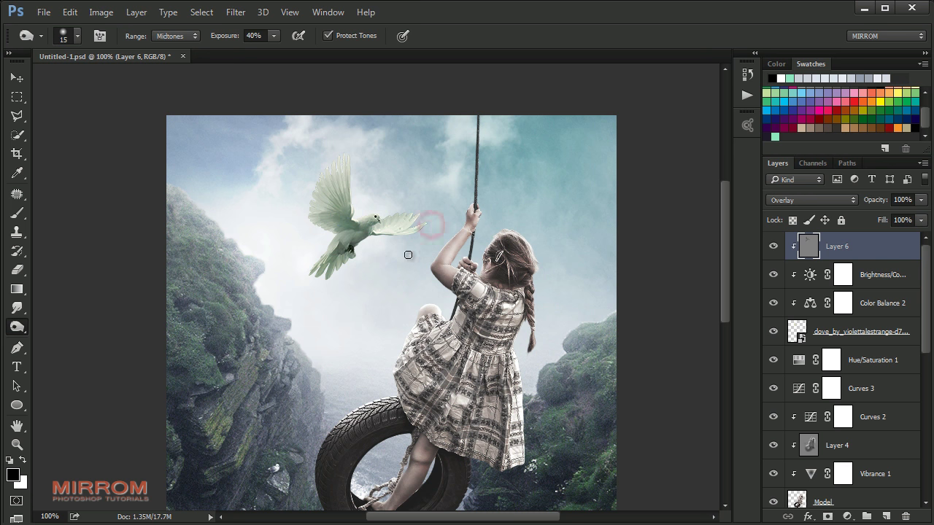
{"action": "left_click", "coordinate": [774, 248]}
{"action": "left_click", "coordinate": [774, 249]}
{"action": "key", "text": "v"}
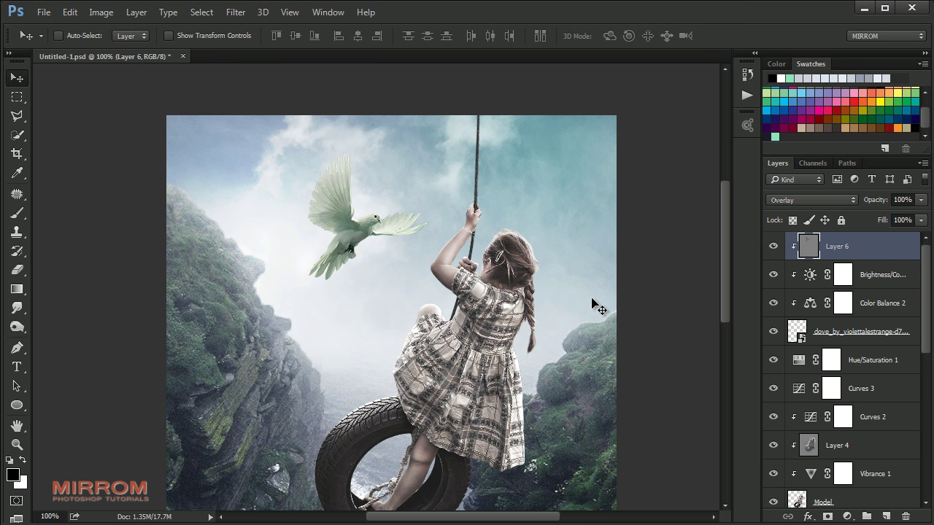
{"action": "key", "text": "ctrl+0"}
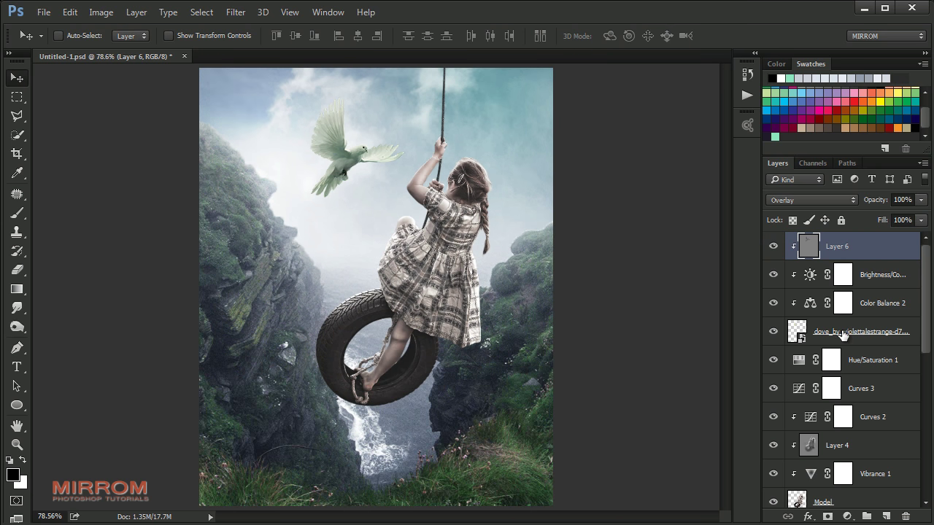
Add a Color Lookup adjustment with the 3Strip.look profile and toggle it on and off to compare
{"action": "left_click", "coordinate": [847, 515]}
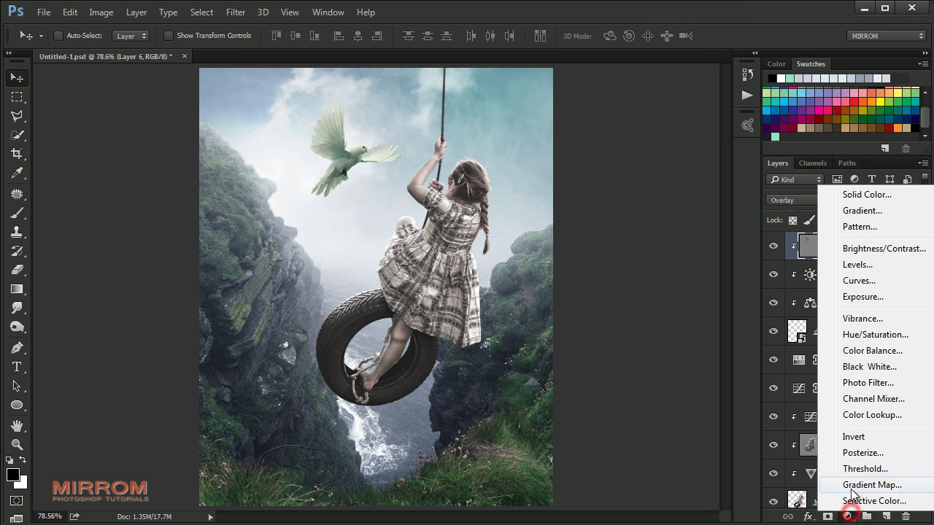
{"action": "left_click", "coordinate": [889, 415]}
{"action": "left_click", "coordinate": [673, 293]}
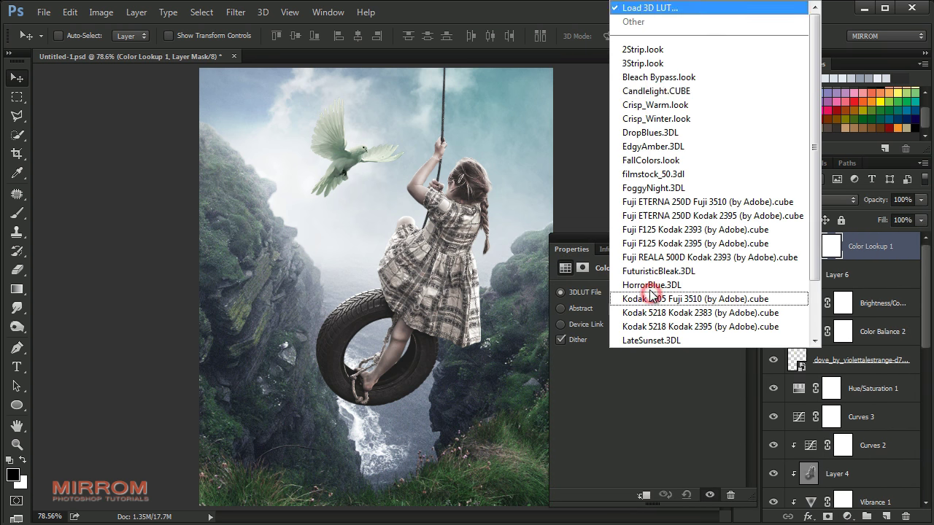
{"action": "left_click", "coordinate": [633, 53]}
{"action": "key", "text": "Down"}
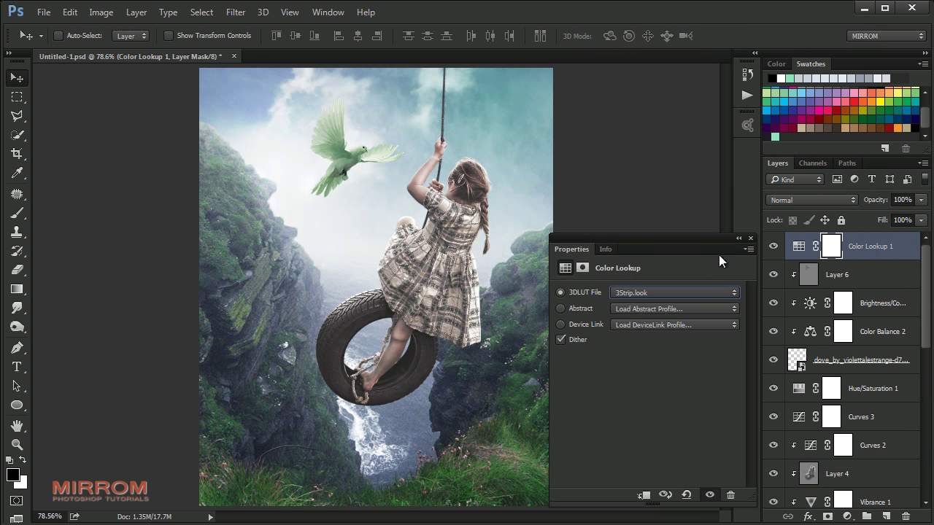
{"action": "left_click", "coordinate": [750, 240]}
{"action": "left_click", "coordinate": [774, 250]}
{"action": "left_click", "coordinate": [774, 250]}
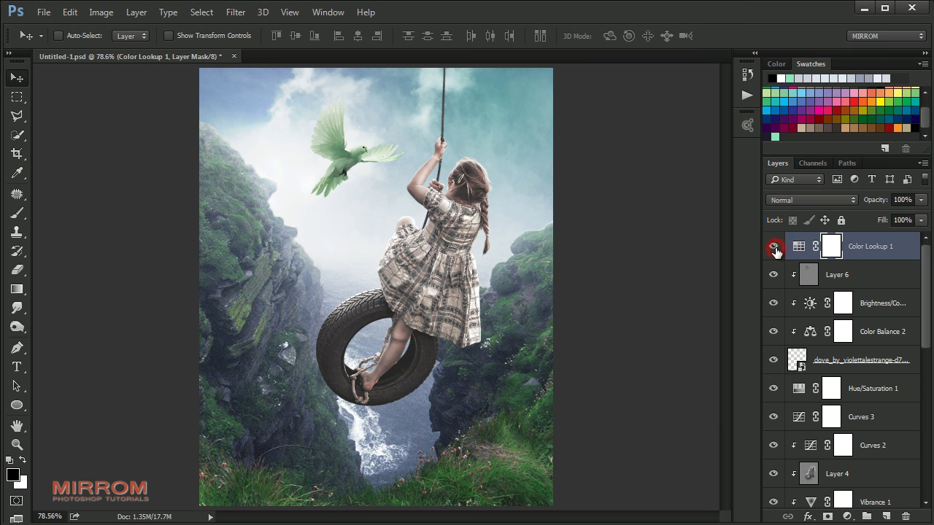
{"action": "left_click", "coordinate": [775, 249]}
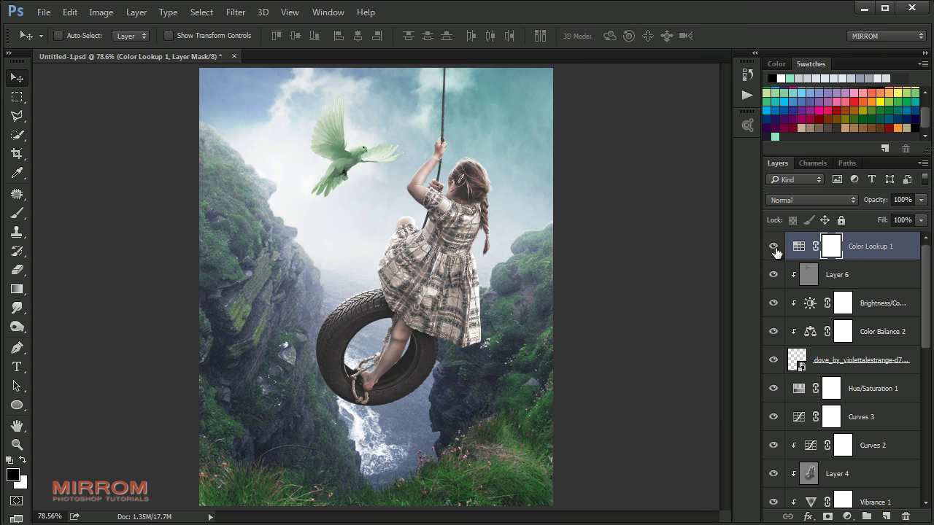
{"action": "left_click", "coordinate": [881, 249]}
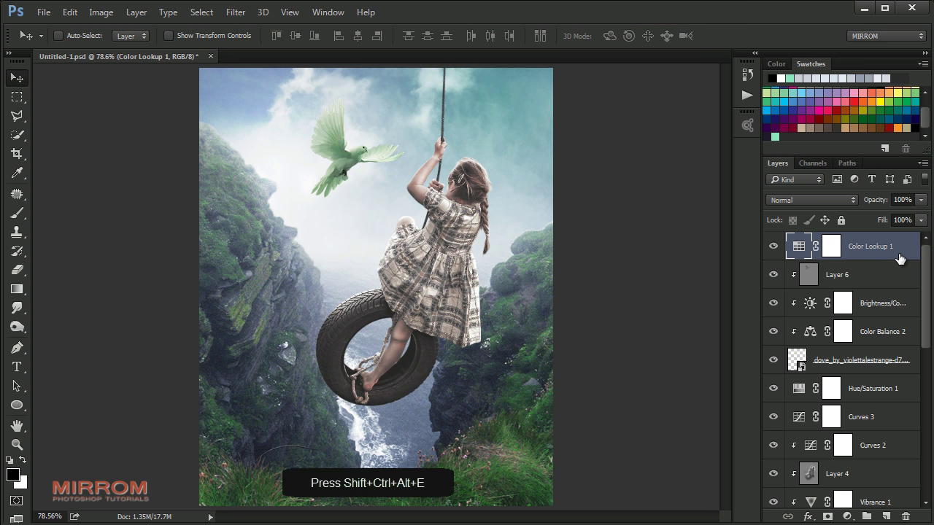
Stamp all visible layers into Layer 7 and set up Paint Daubs with Brush Size 2, Sharpness 2
{"action": "key", "text": "ctrl+shift+alt+e"}
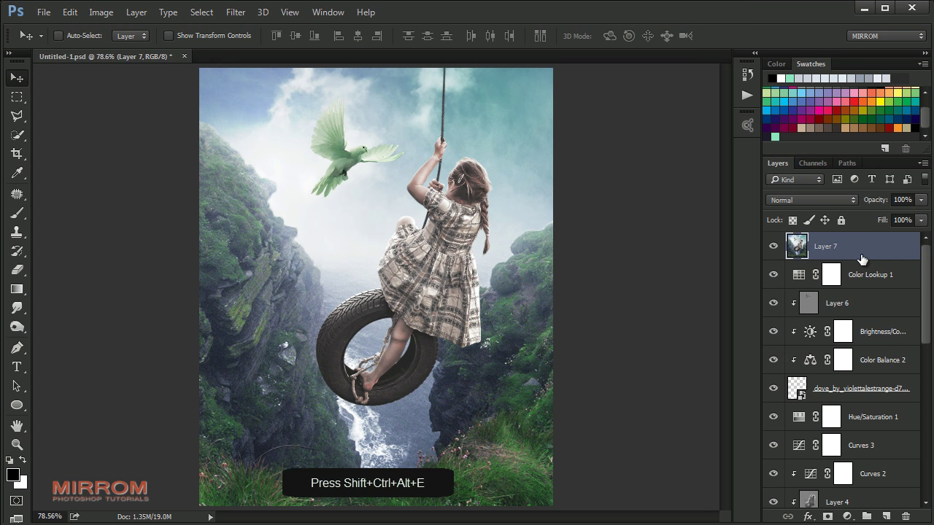
{"action": "left_click", "coordinate": [235, 13]}
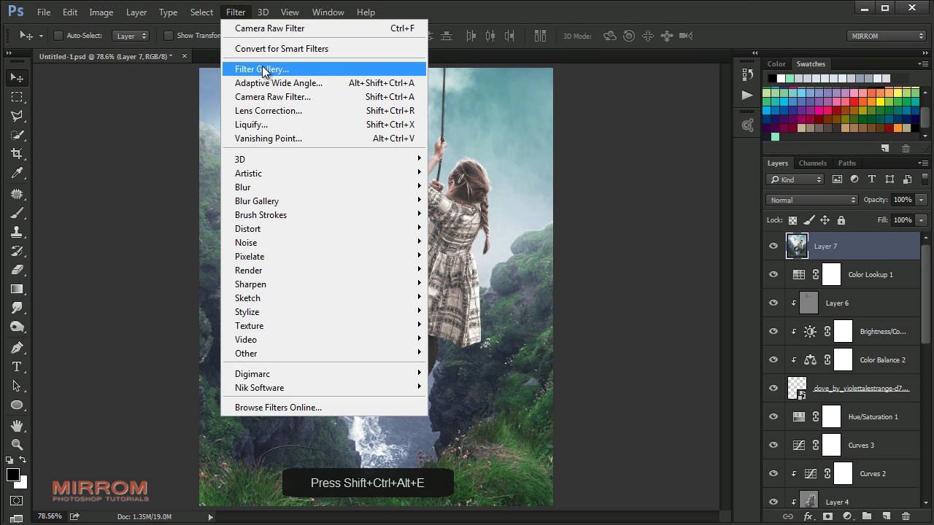
{"action": "left_click", "coordinate": [261, 66]}
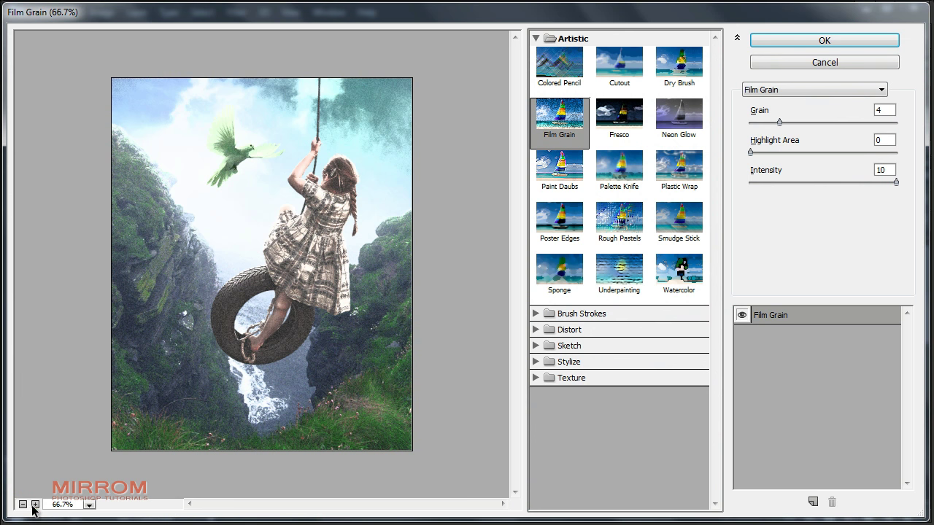
{"action": "left_click", "coordinate": [35, 504]}
{"action": "left_click", "coordinate": [559, 69]}
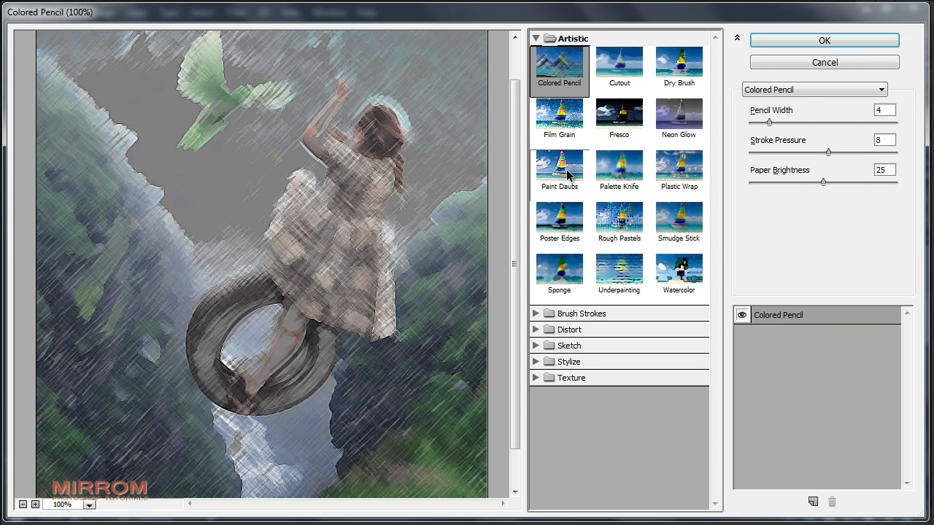
{"action": "left_click", "coordinate": [559, 166]}
{"action": "left_click_drag", "start_coordinate": [752, 123], "coordinate": [753, 153]}
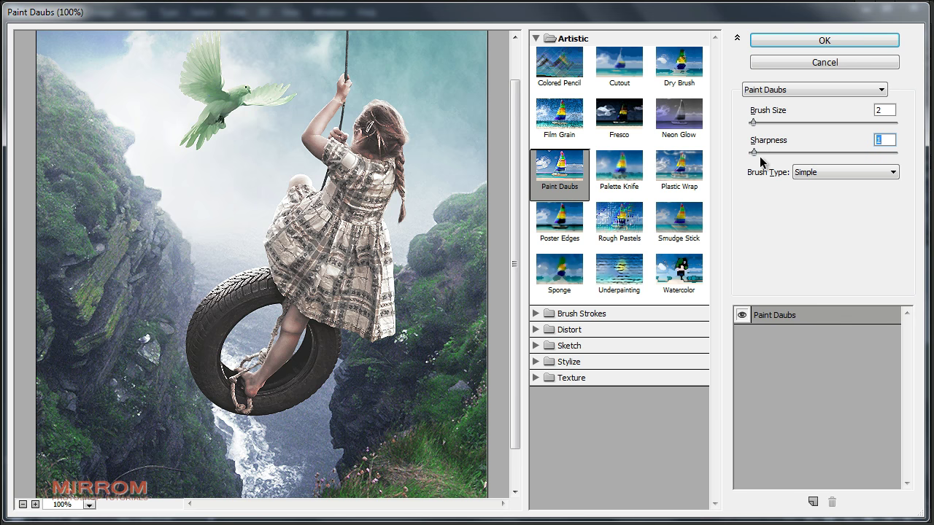
{"action": "left_click_drag", "start_coordinate": [754, 152], "coordinate": [758, 153]}
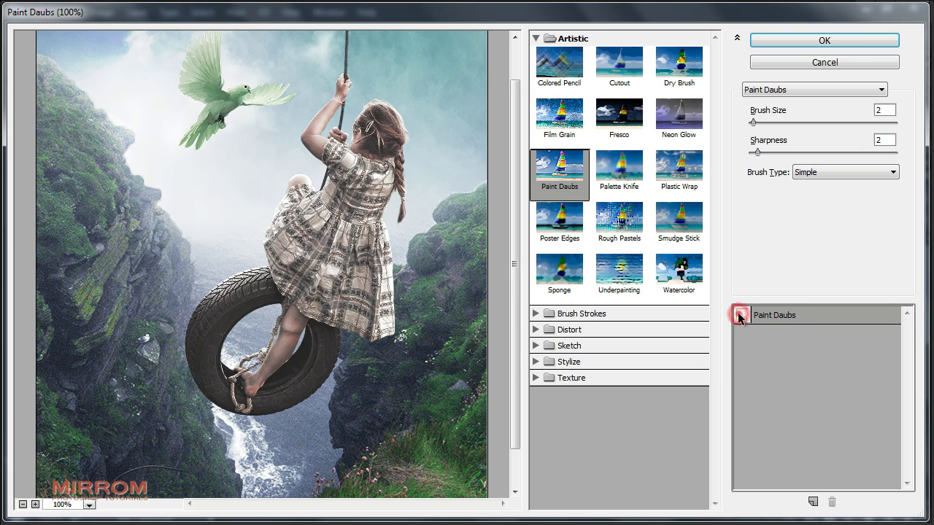
{"action": "left_click", "coordinate": [23, 504]}
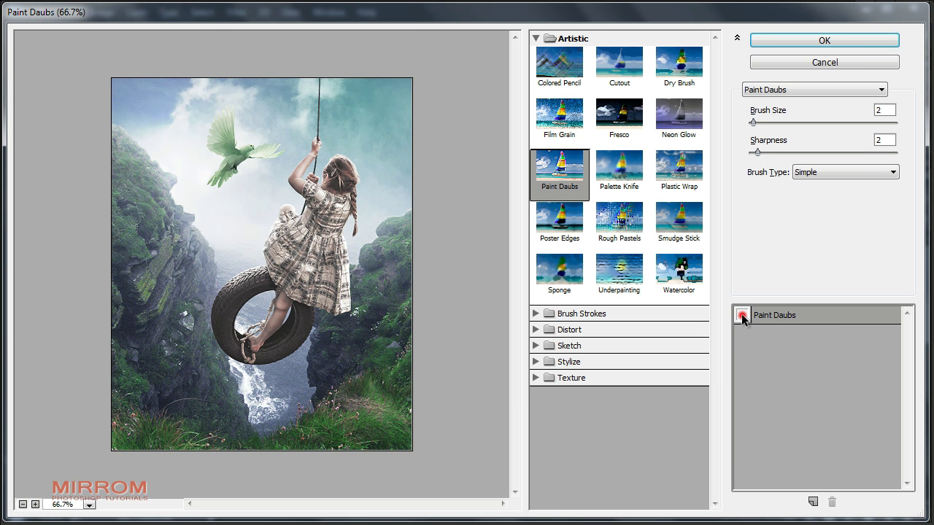
Apply Paint Daubs, hide the panels, view the artwork at 100%, then fit it on screen
{"action": "left_click", "coordinate": [824, 40]}
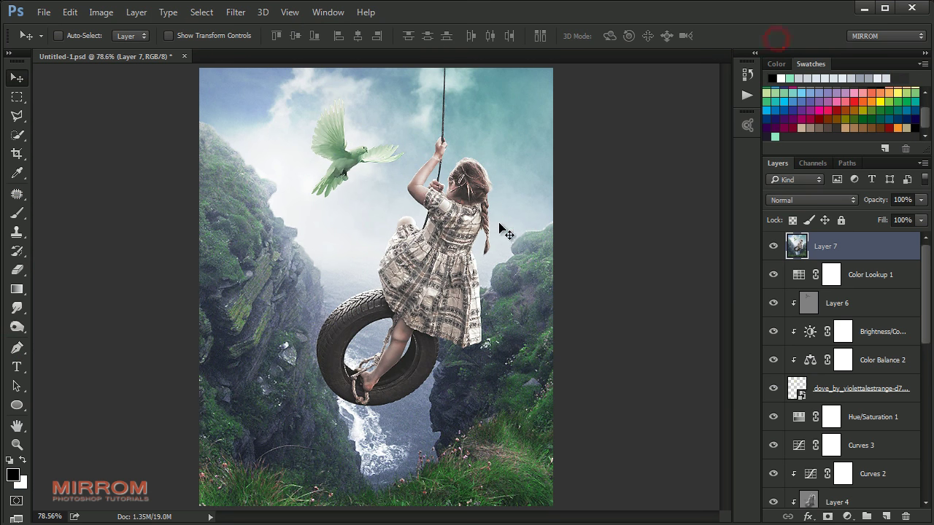
{"action": "left_click", "coordinate": [773, 246]}
{"action": "key", "text": "ctrl+plus"}
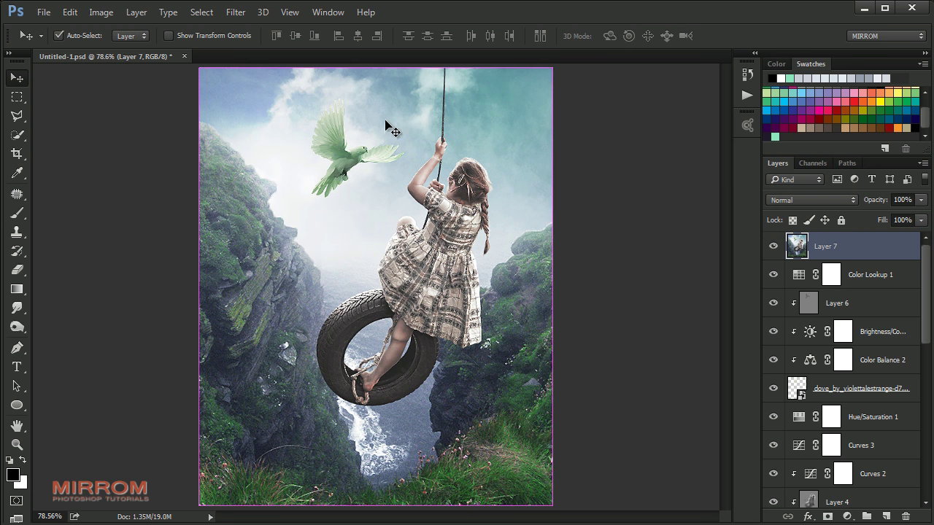
{"action": "key", "text": "Tab"}
{"action": "scroll", "coordinate": [420, 143], "scroll_direction": "down", "scroll_amount": 2}
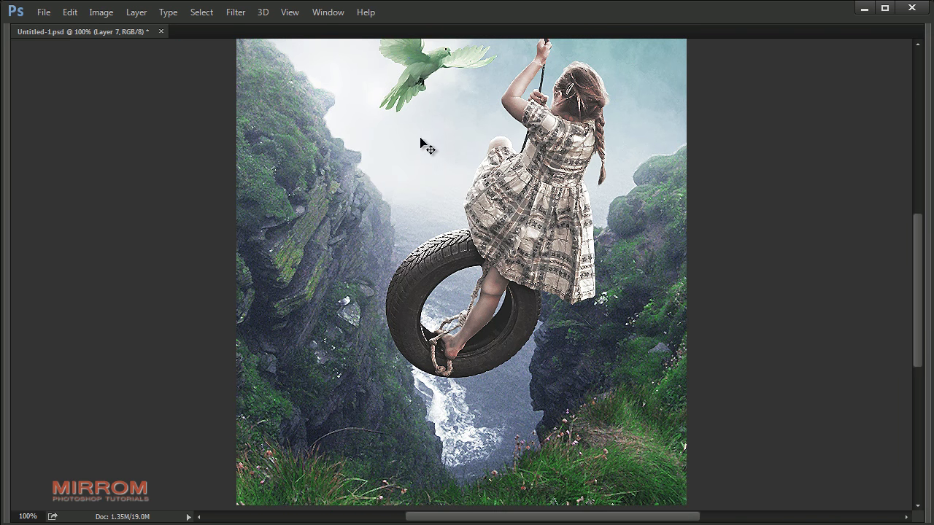
{"action": "scroll", "coordinate": [441, 155], "scroll_direction": "down", "scroll_amount": 1}
{"action": "scroll", "coordinate": [444, 156], "scroll_direction": "up", "scroll_amount": 2}
{"action": "key", "text": "ctrl+0"}
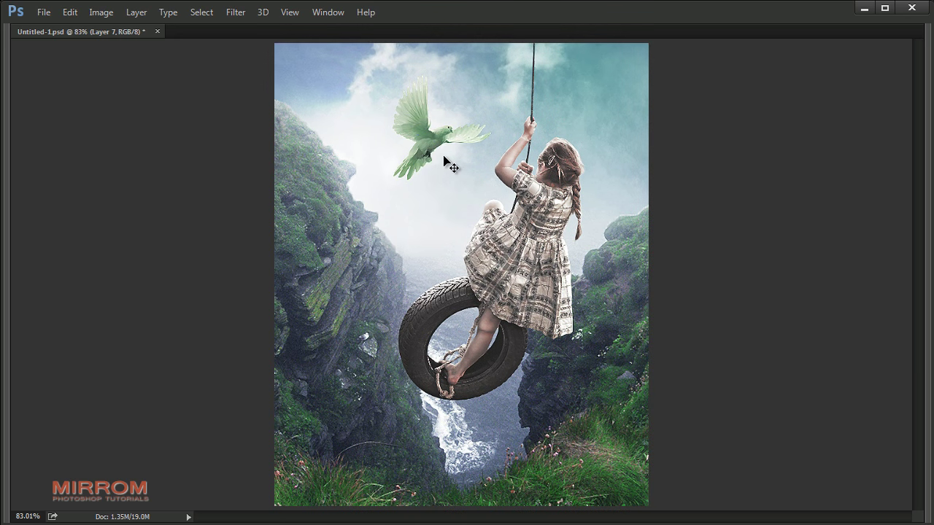